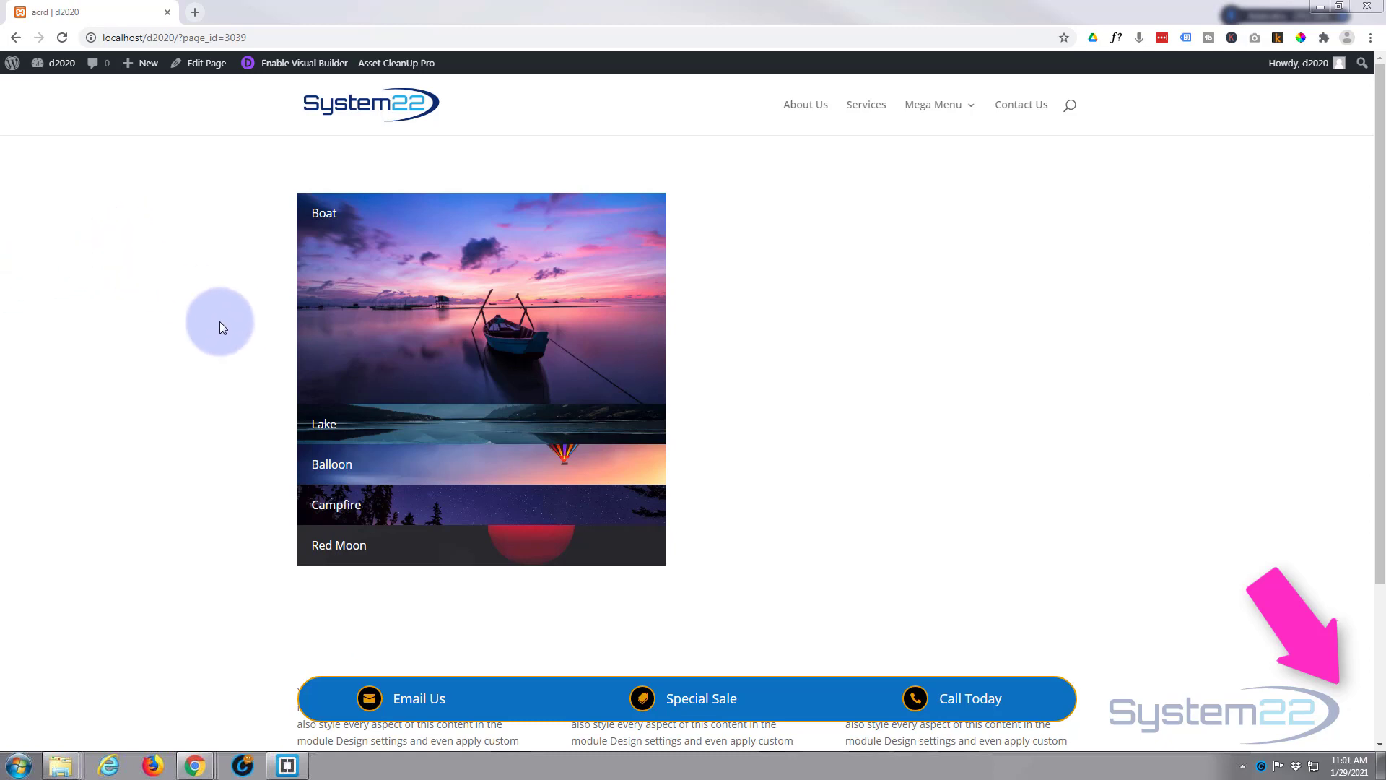
Step: Enable the Visual Builder and preview the Lake, Balloon, Campfire, Red Moon and Boat accordion panels
mouse_move(368, 292)
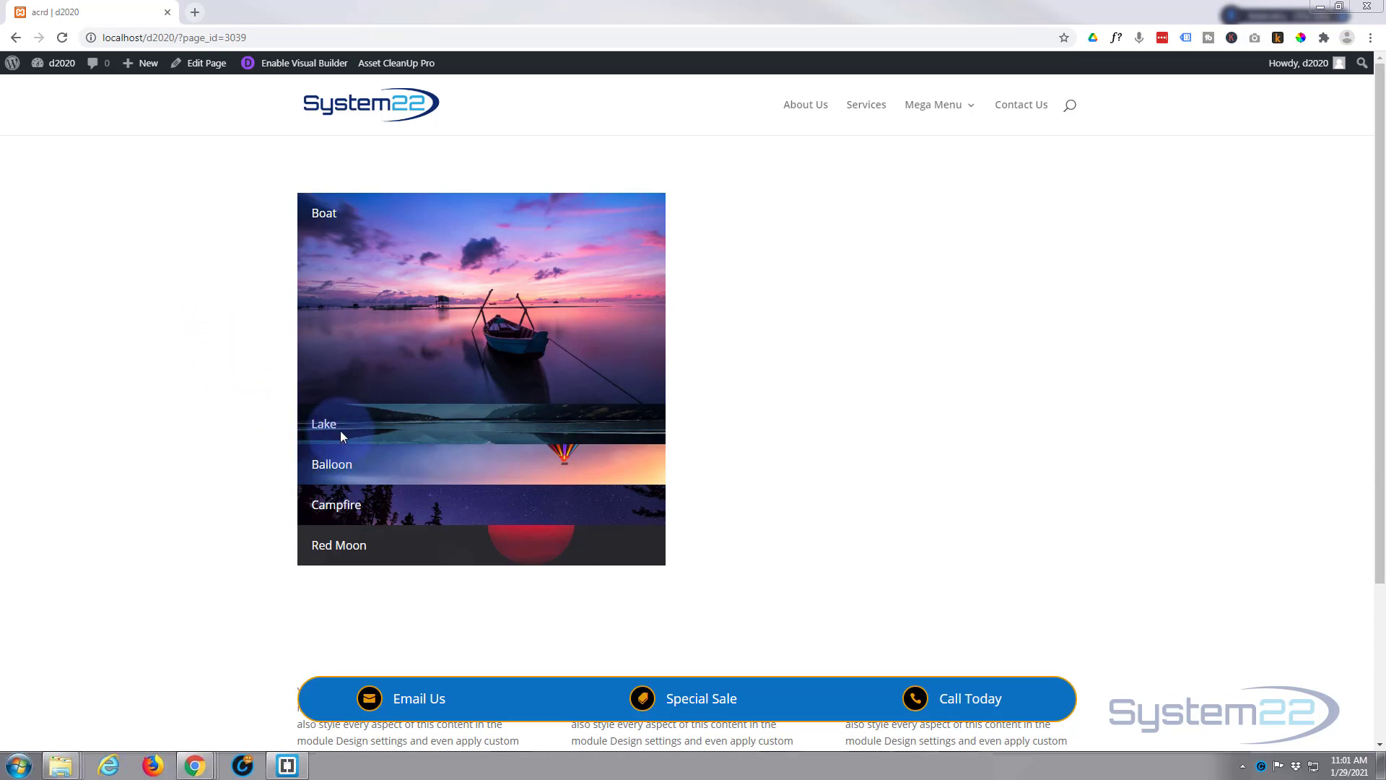
left_click(215, 423)
left_click(320, 426)
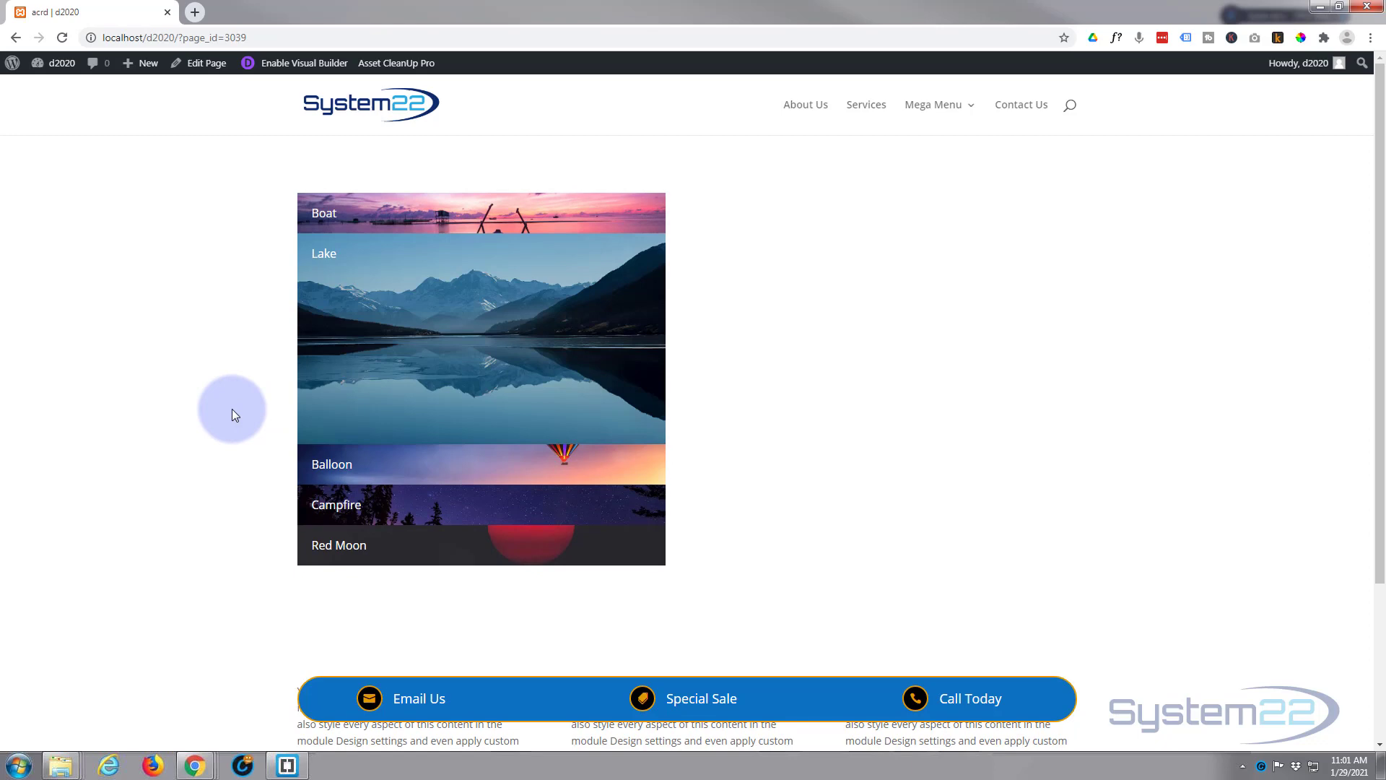
left_click(309, 461)
left_click(250, 458)
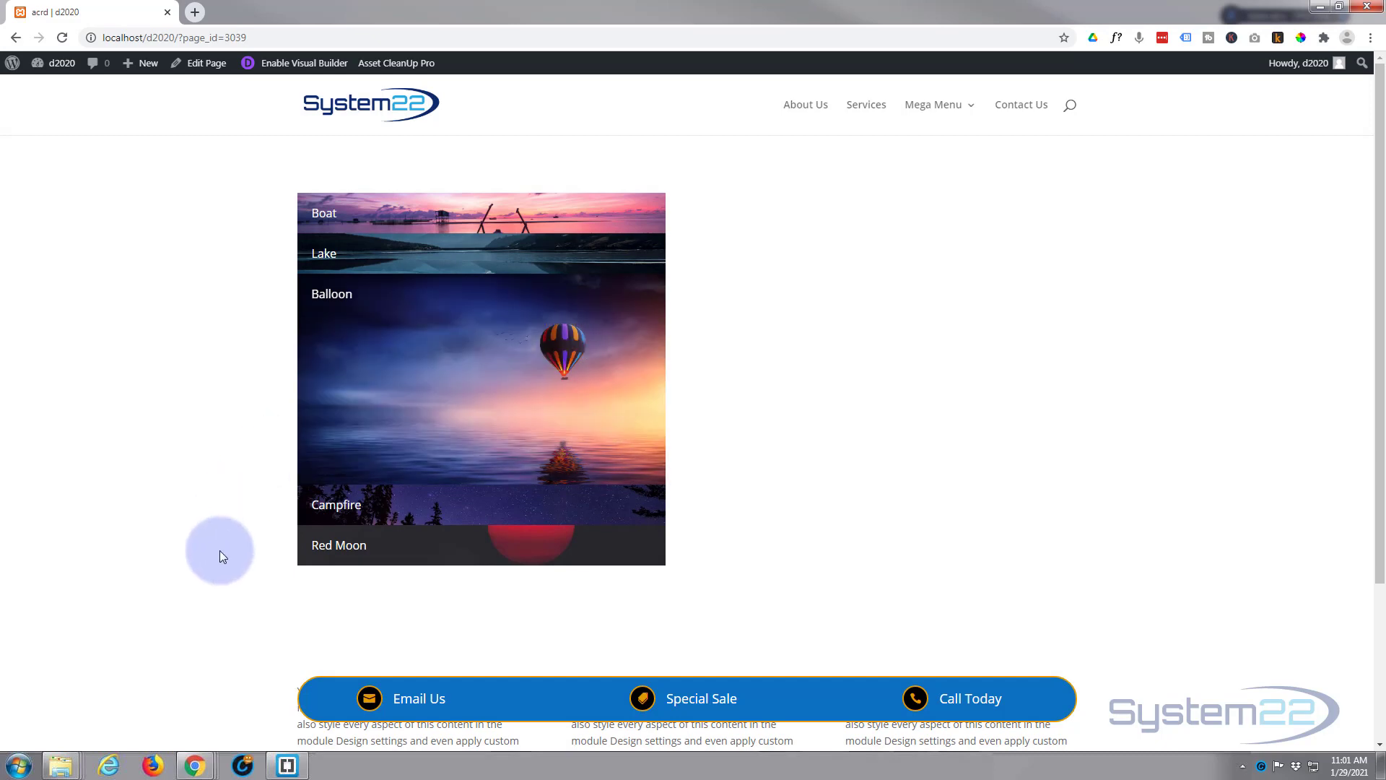
left_click(349, 504)
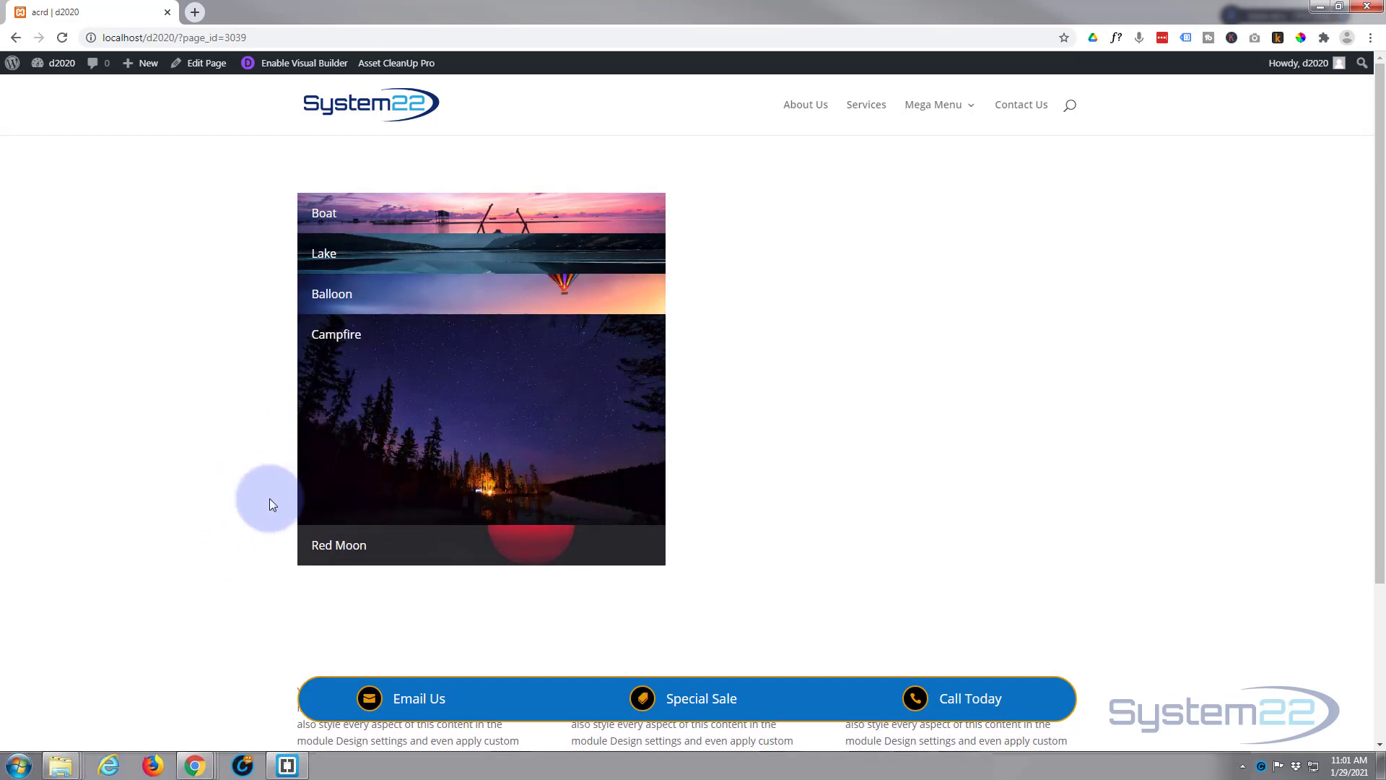
left_click(331, 546)
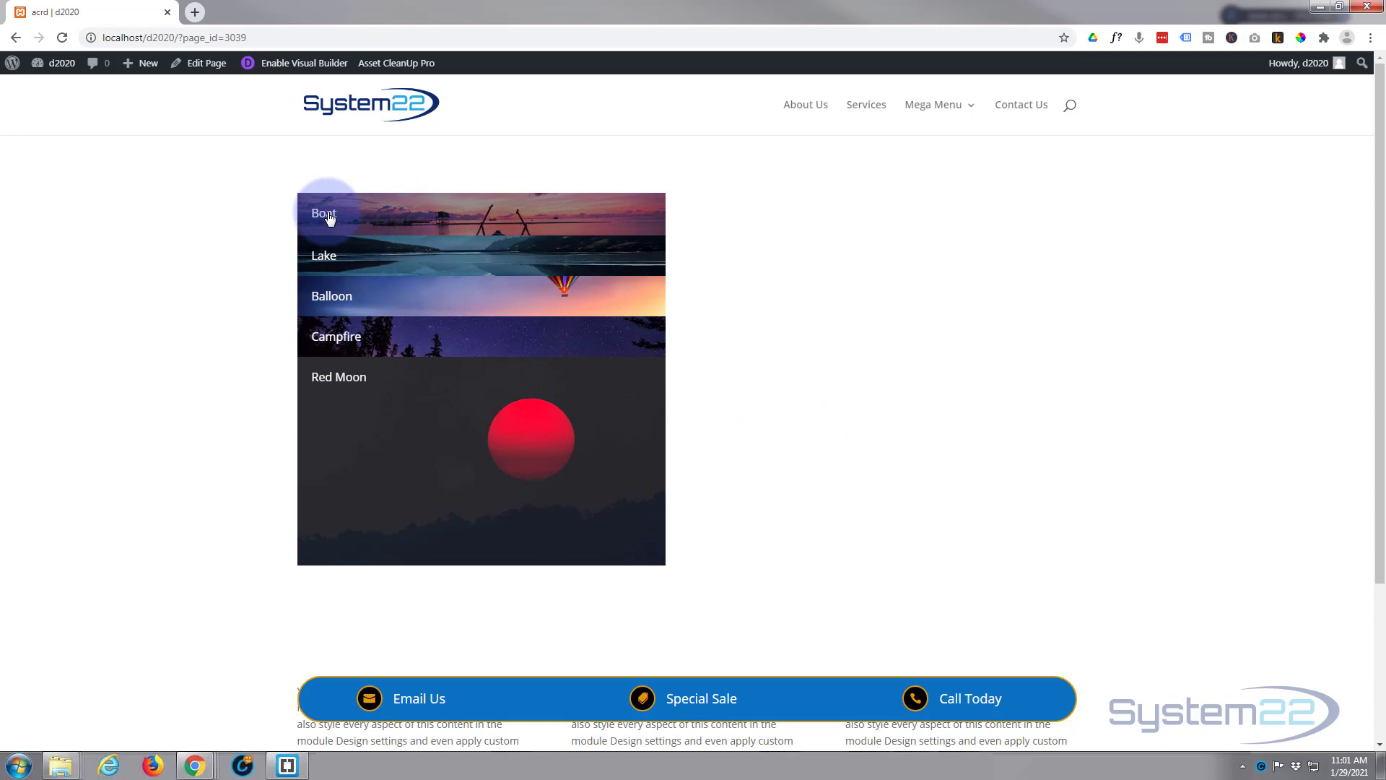
left_click(354, 219)
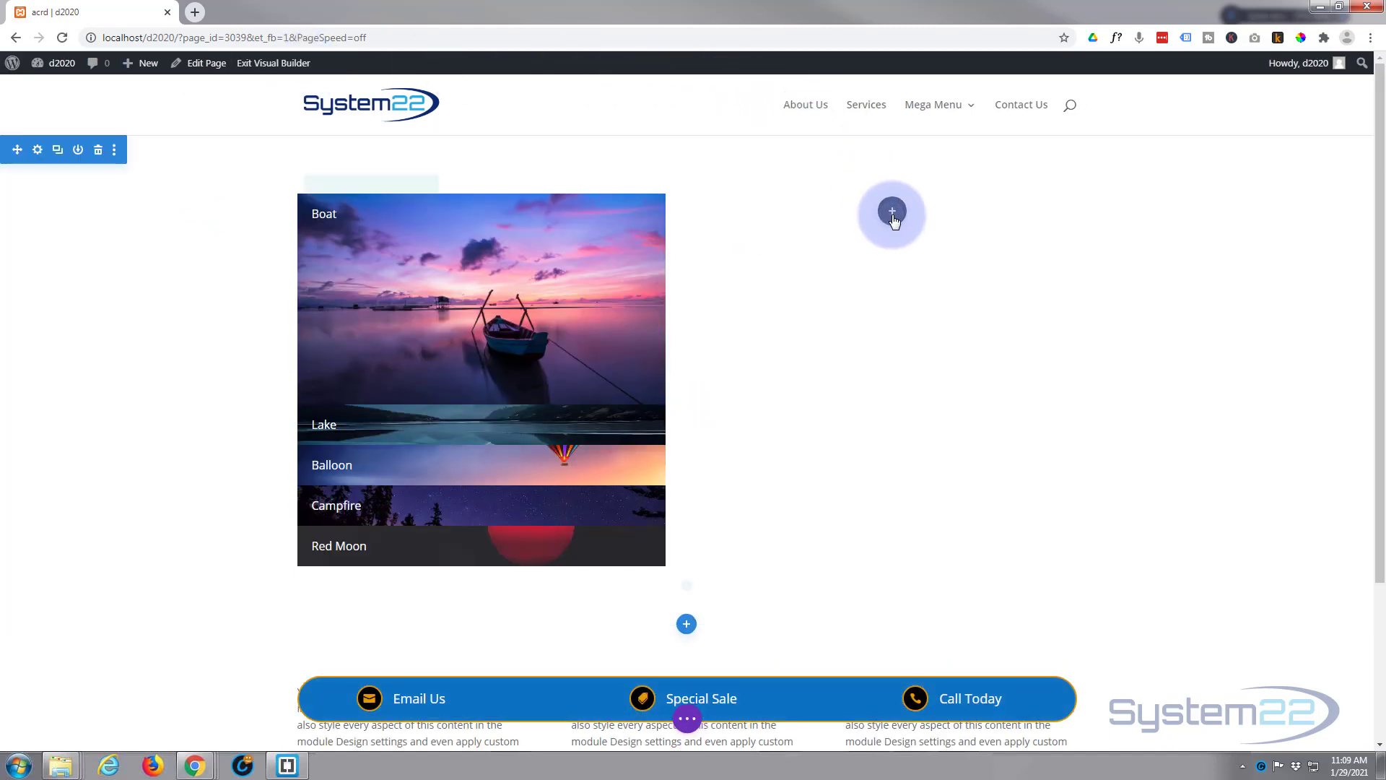
Step: Browse the Insert Module list of Divi and Supreme modules for the empty second column
left_click(894, 221)
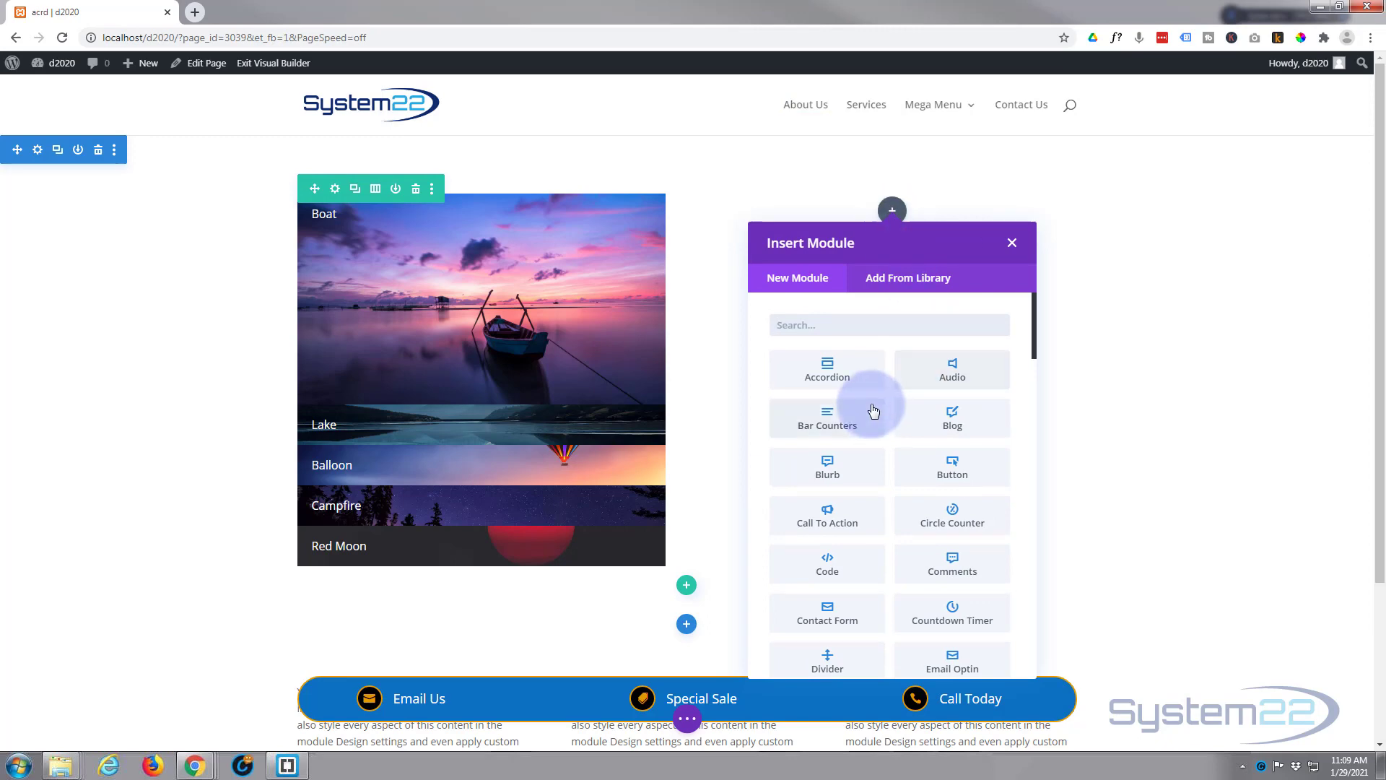
scroll(934, 443, "down", 5)
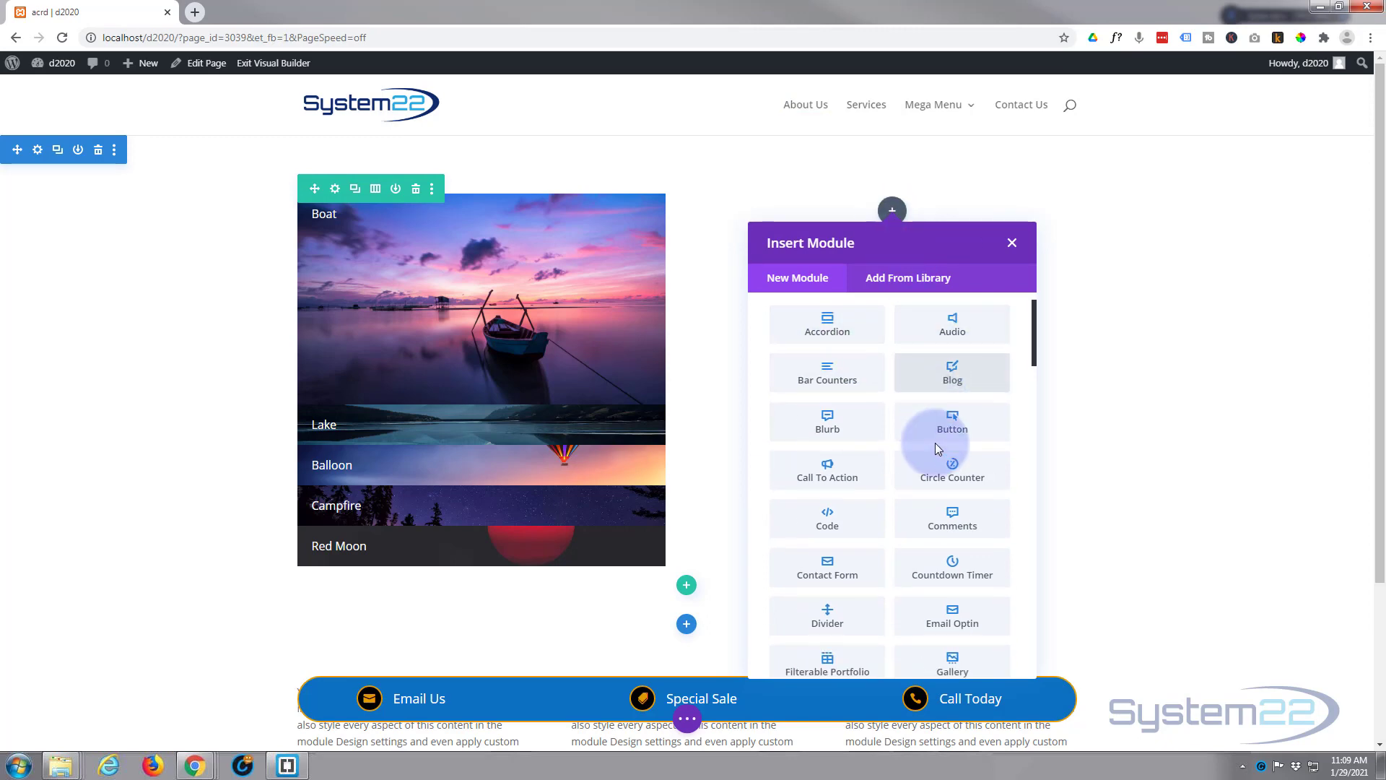
scroll(848, 540, "down", 10)
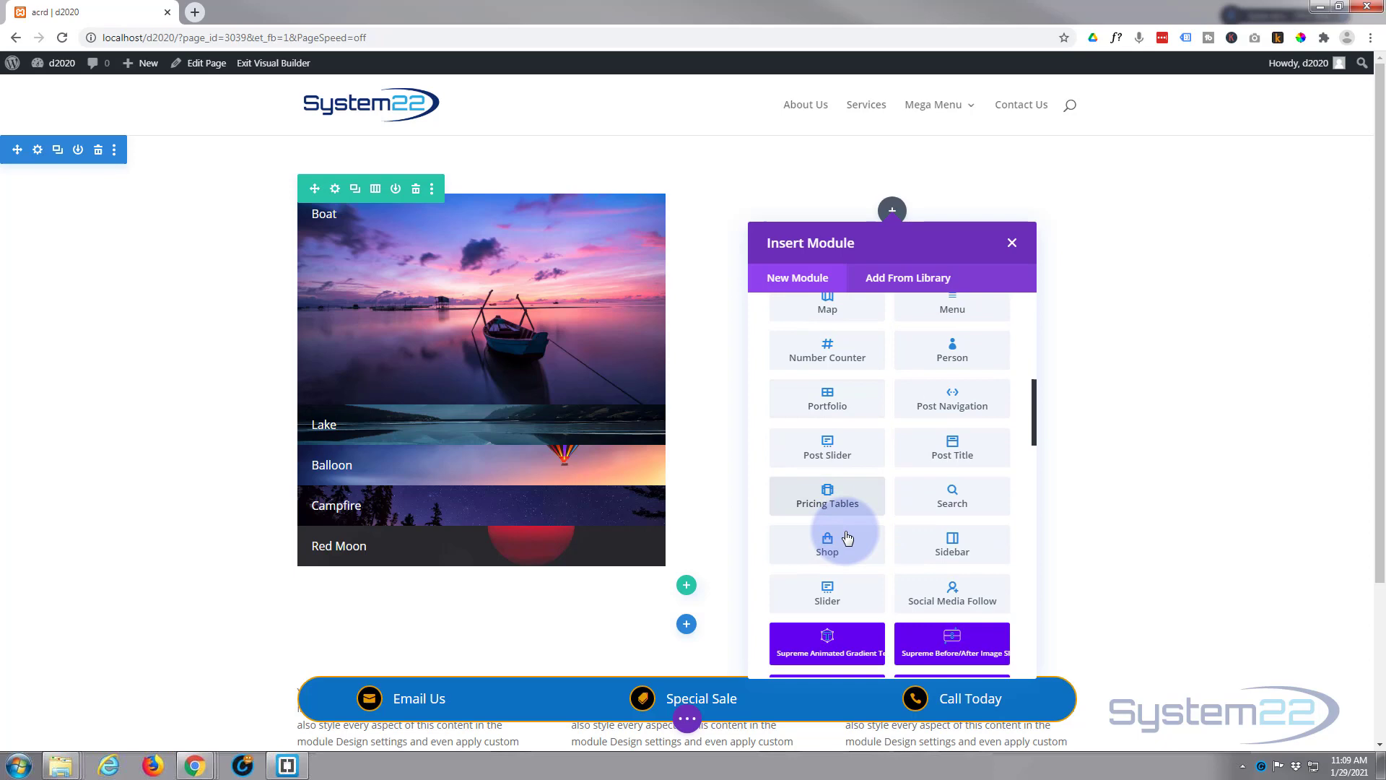
scroll(848, 538, "down", 4)
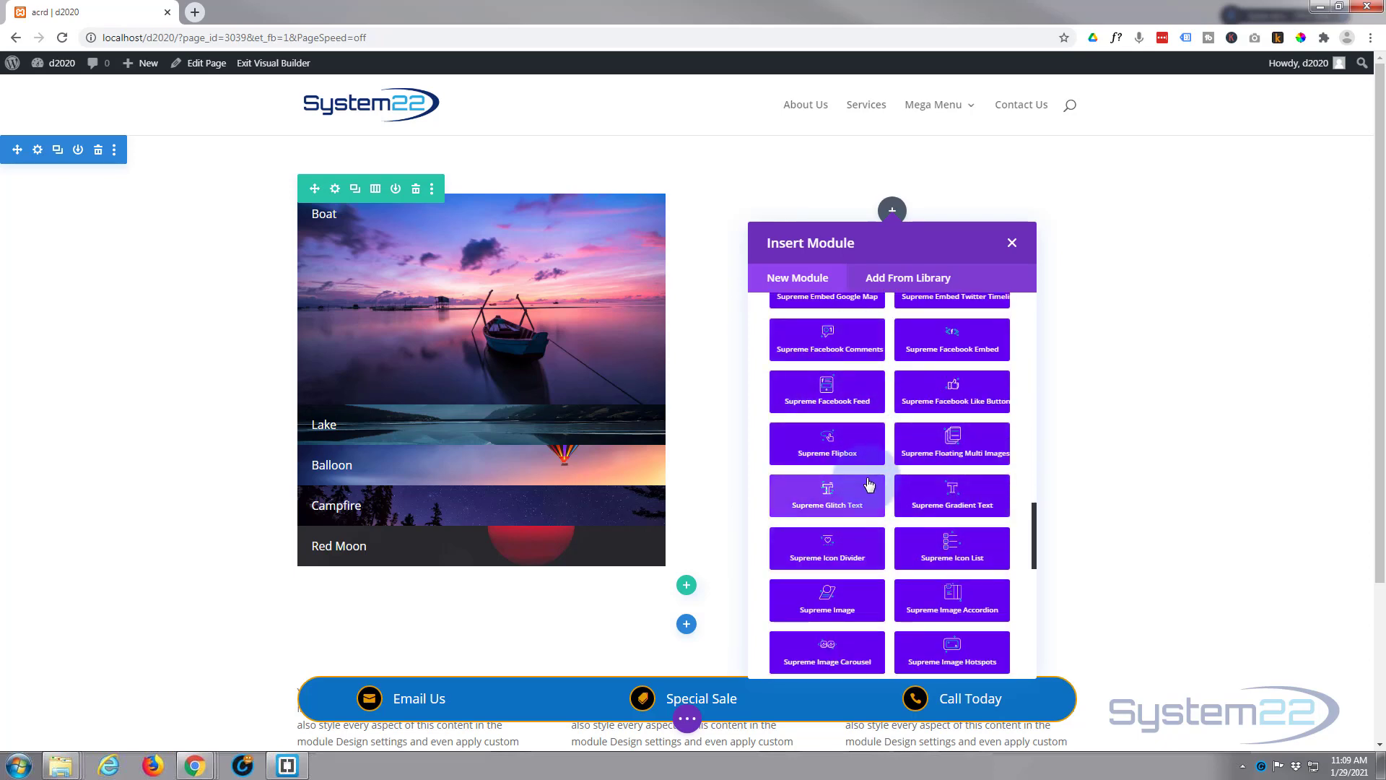
scroll(899, 498, "down", 1)
scroll(907, 494, "down", 10)
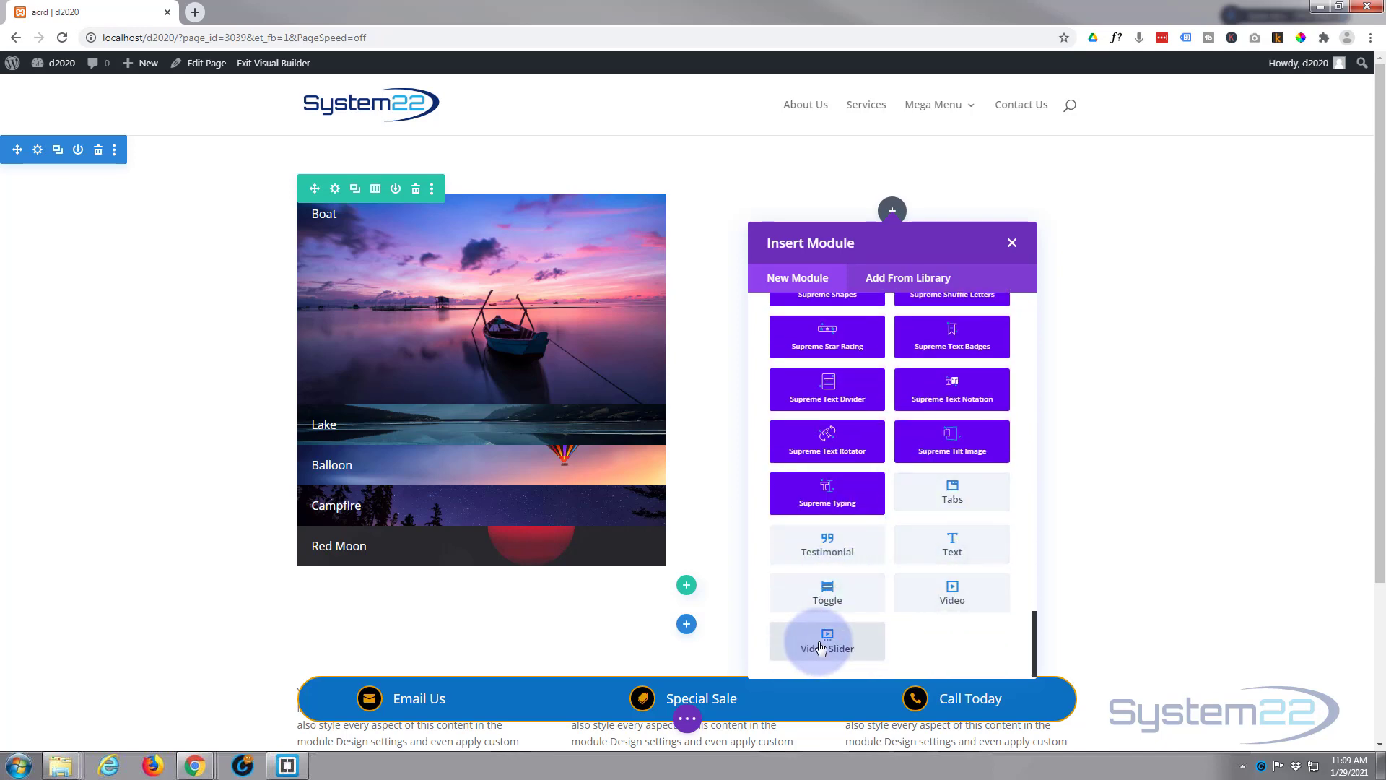
scroll(821, 646, "up", 12)
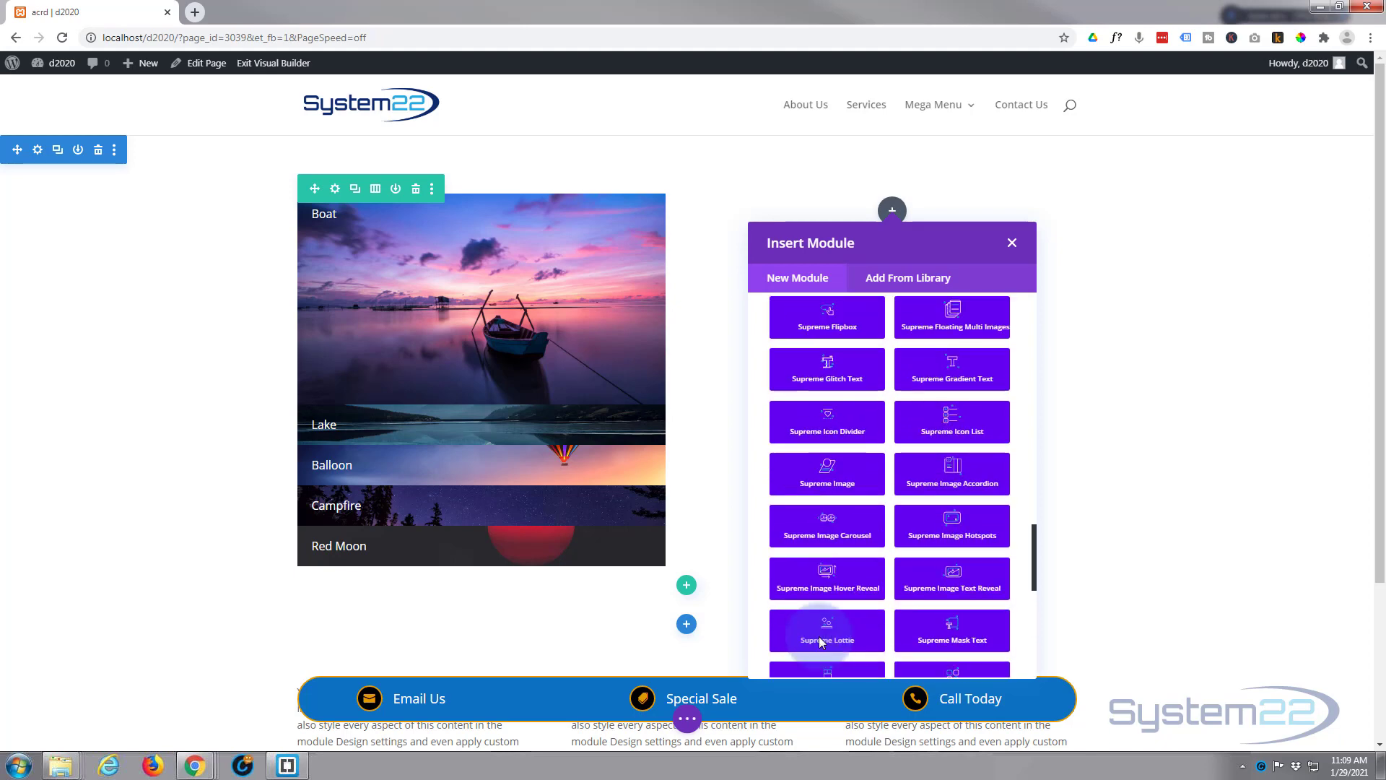
scroll(819, 635, "up", 10)
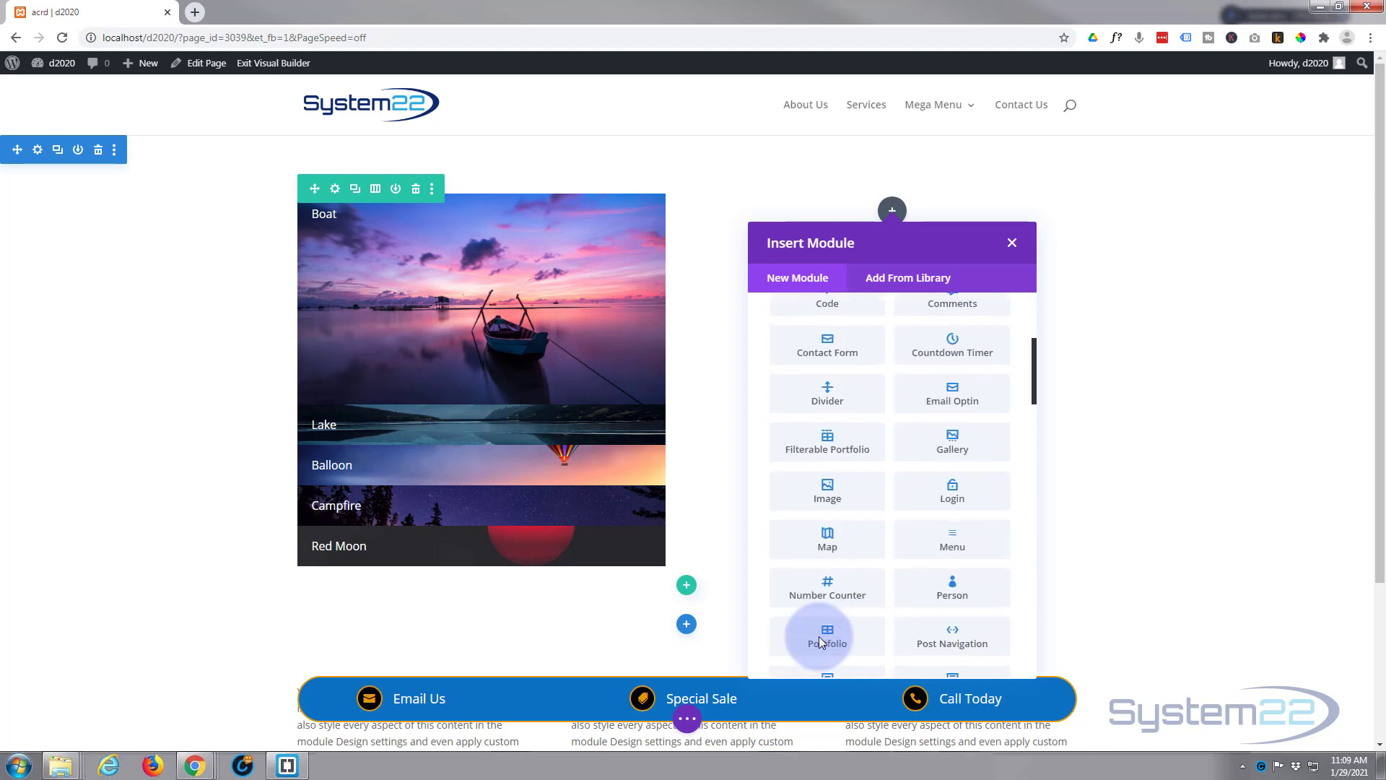
scroll(819, 636, "up", 2)
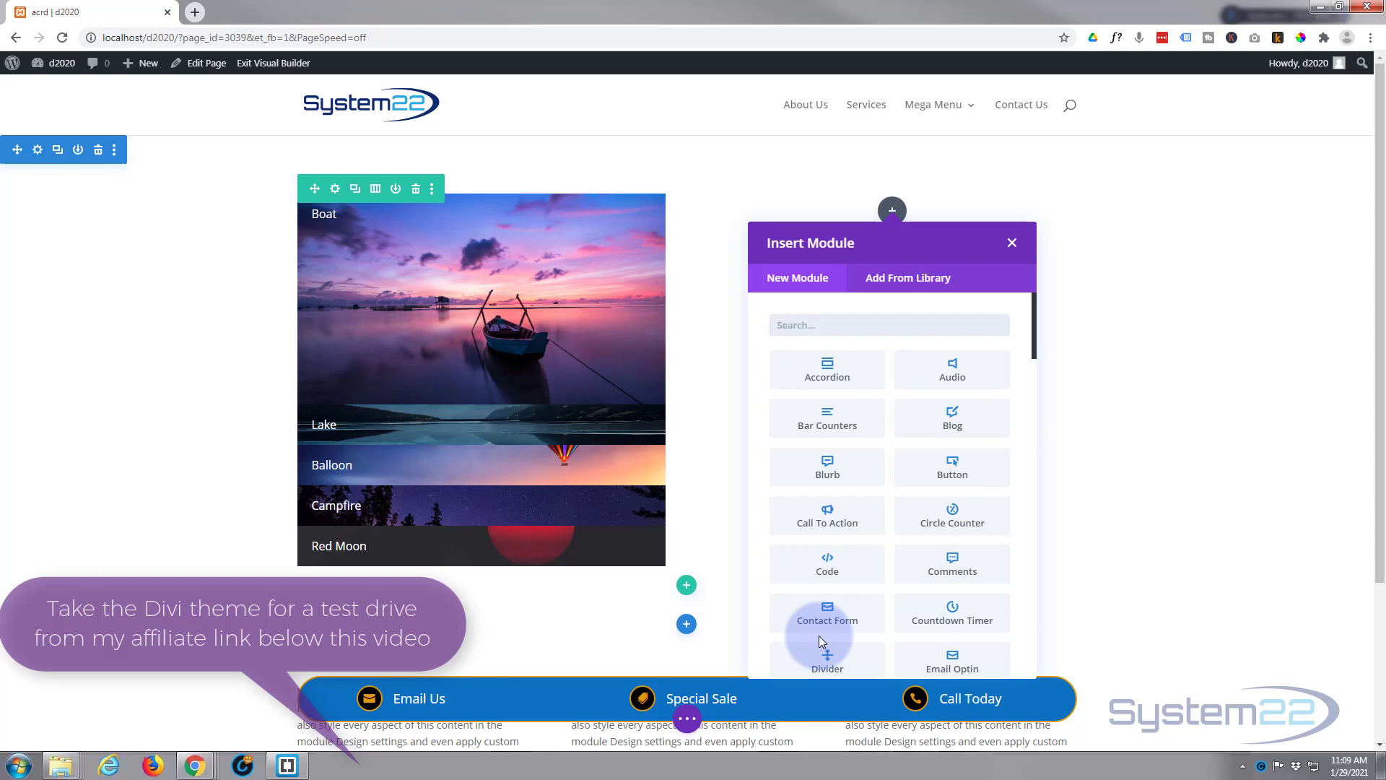
Step: Add an Accordion module, delete its second default item, and open the remaining item's settings
left_click(827, 370)
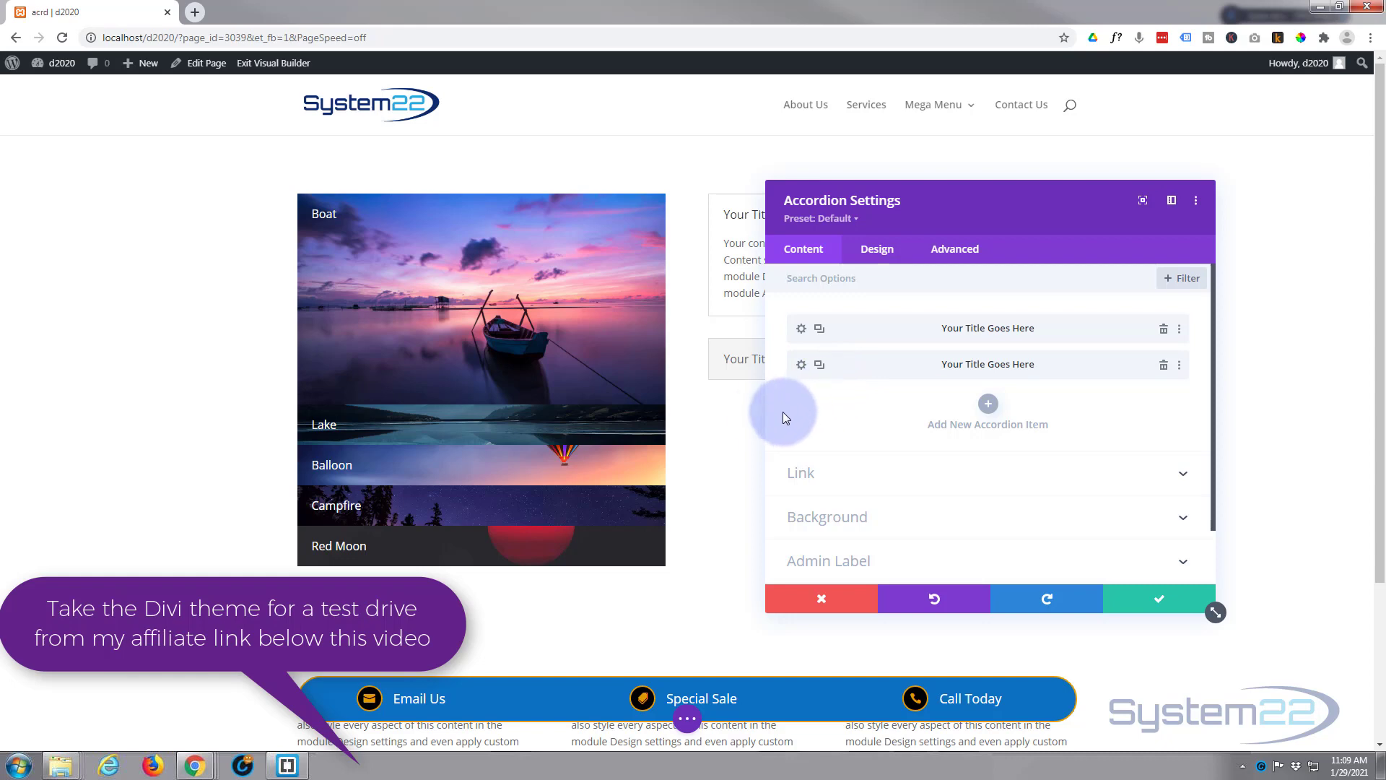
left_click(1164, 365)
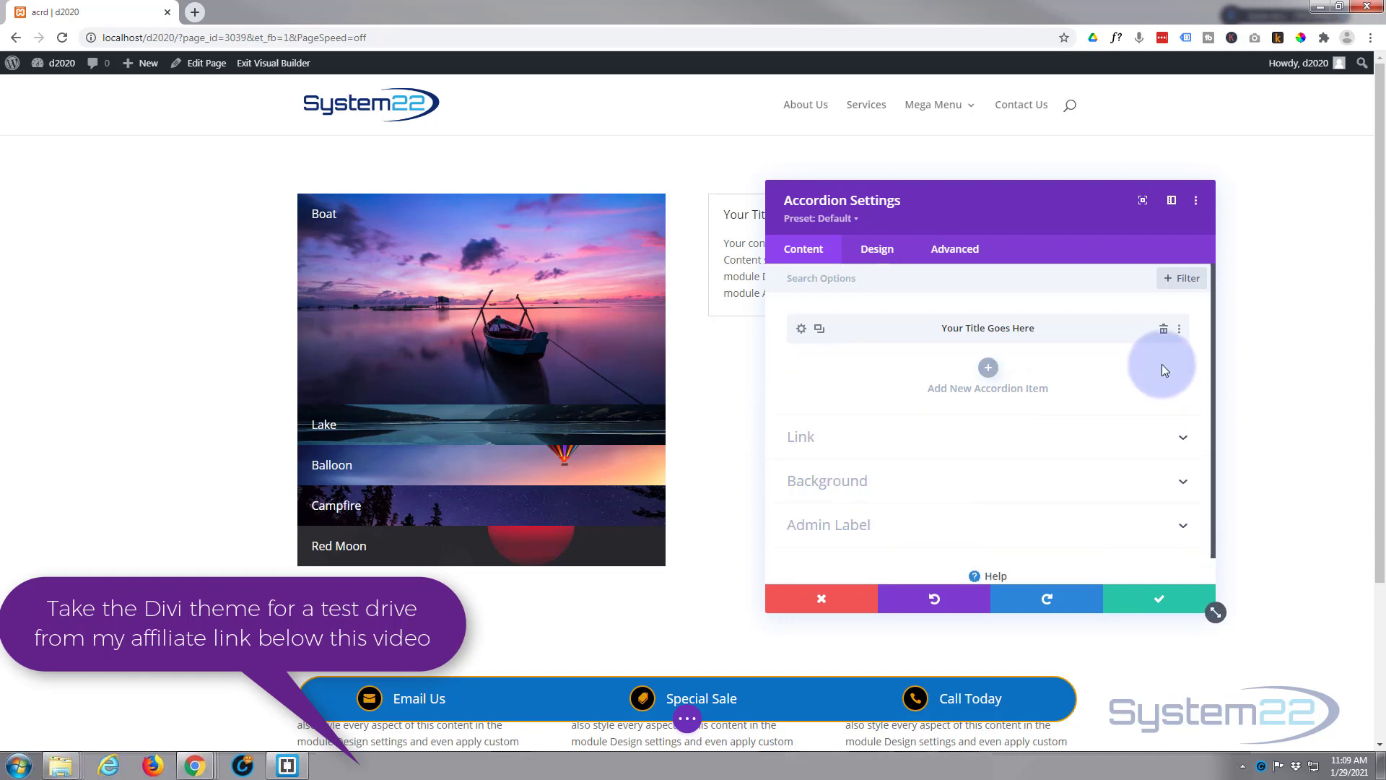
left_click_drag(1108, 223, 580, 201)
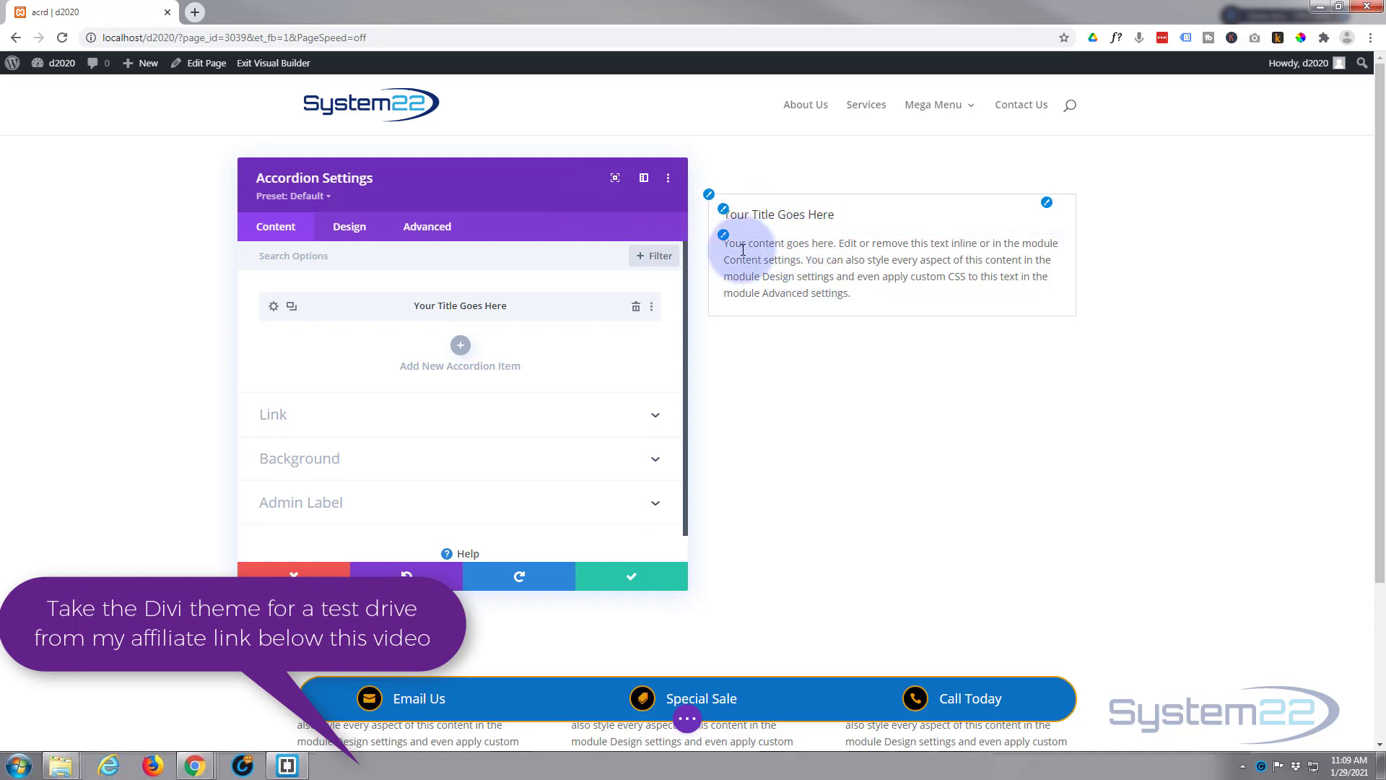
left_click(275, 309)
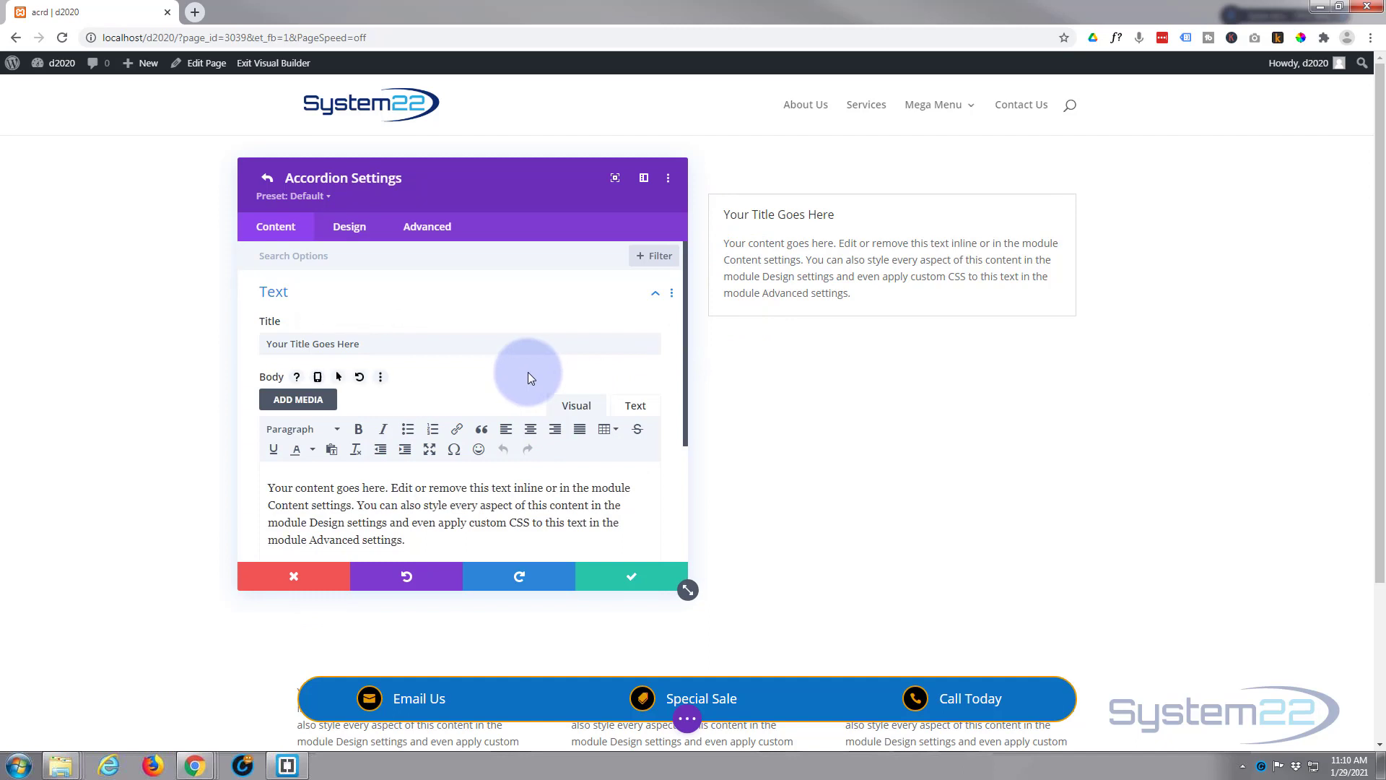
Step: Replace the accordion item's default title with 'Boat'
scroll(528, 371, "down", 1)
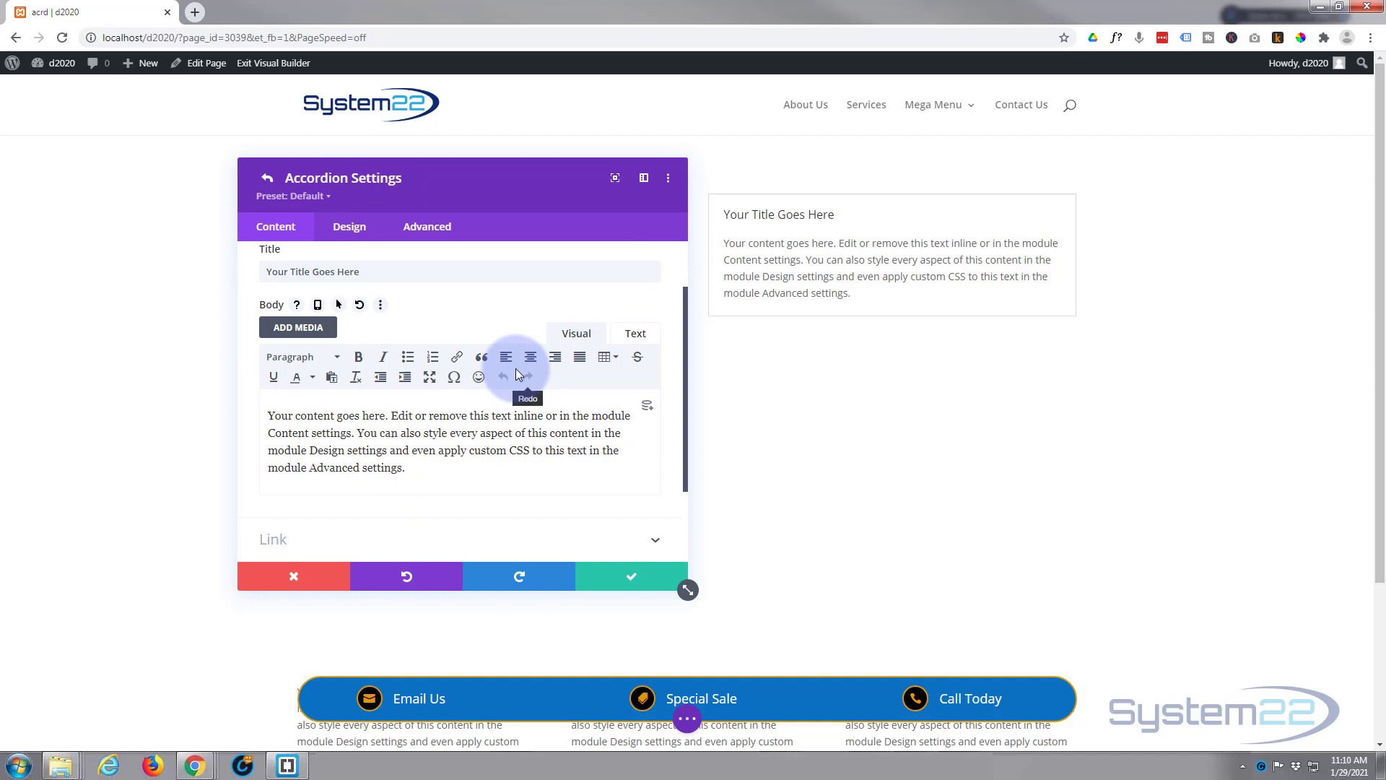
left_click_drag(377, 273, 242, 275)
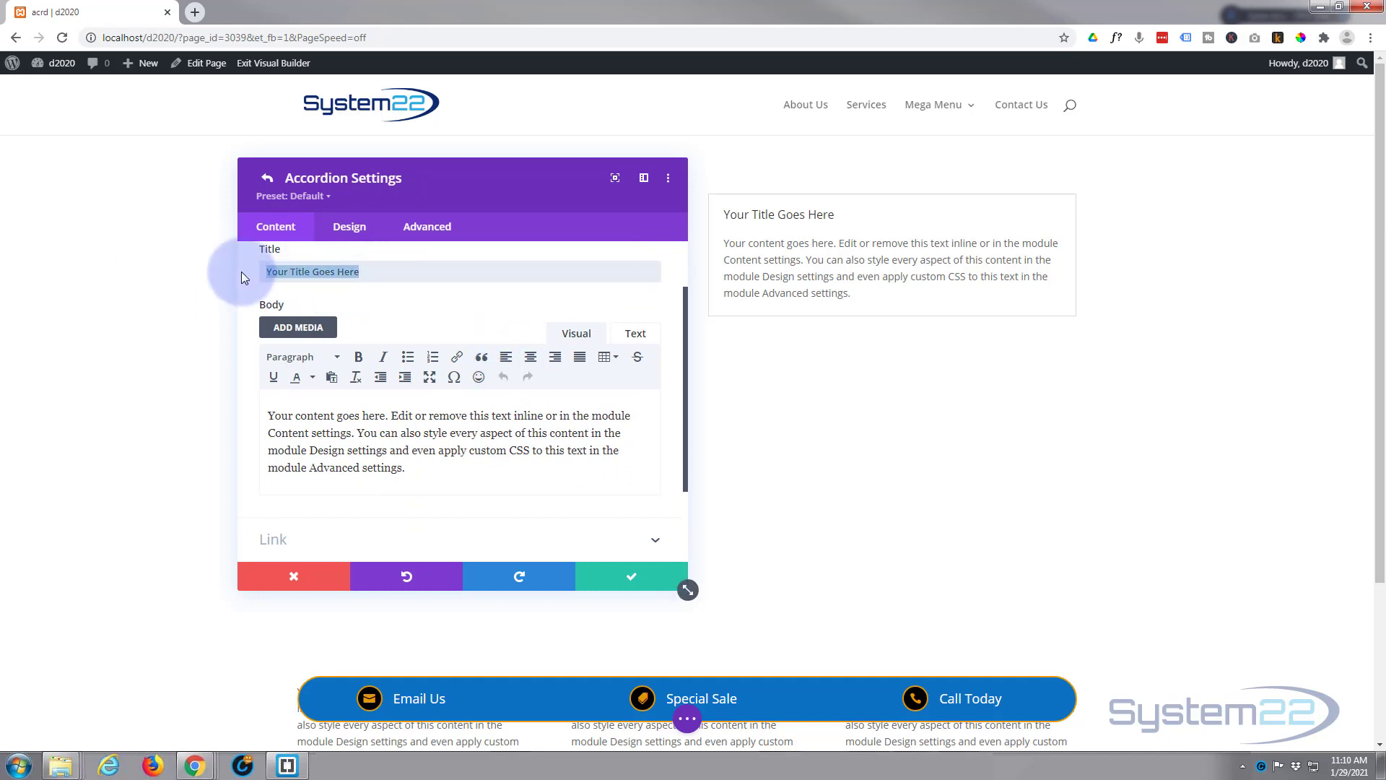
type("Boat")
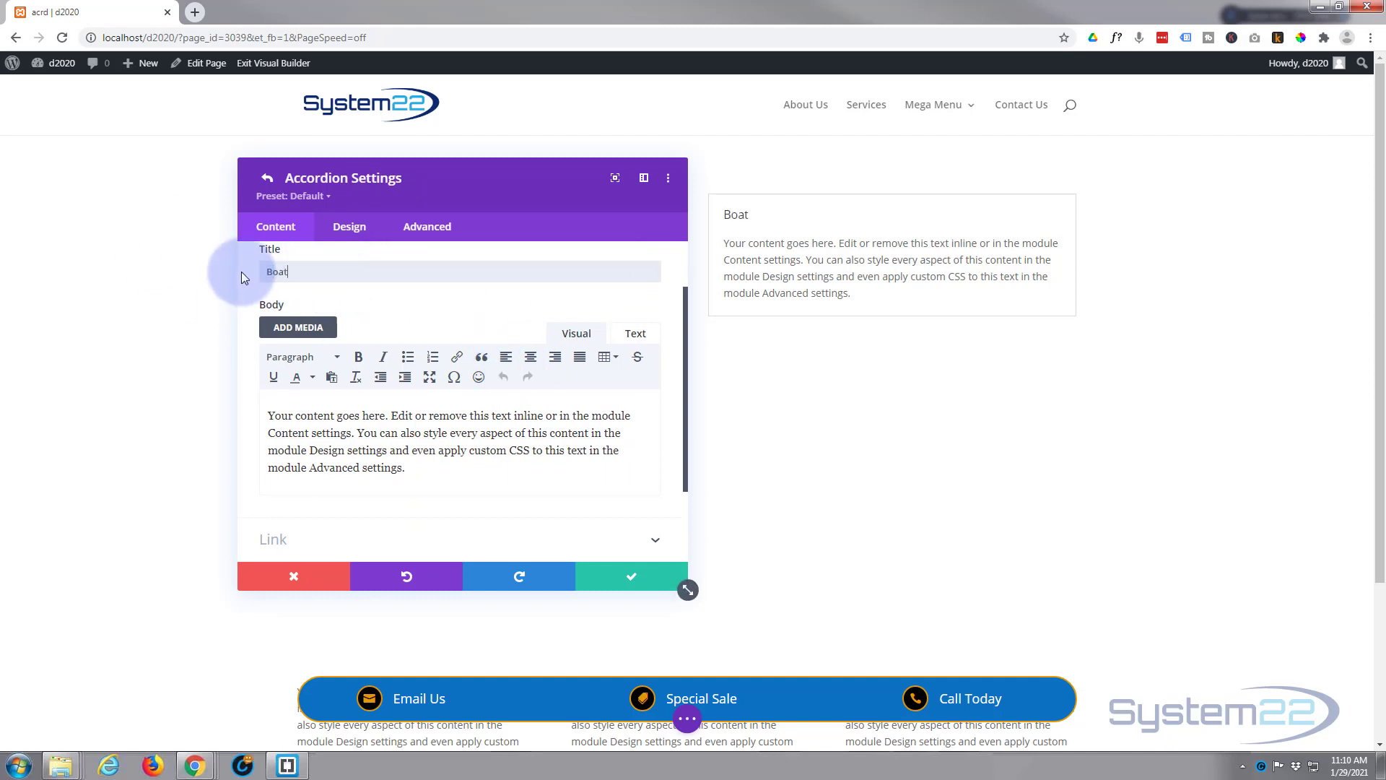
Step: Keep the item's link target as In The Same Window and expand its Background options
scroll(385, 336, "down", 2)
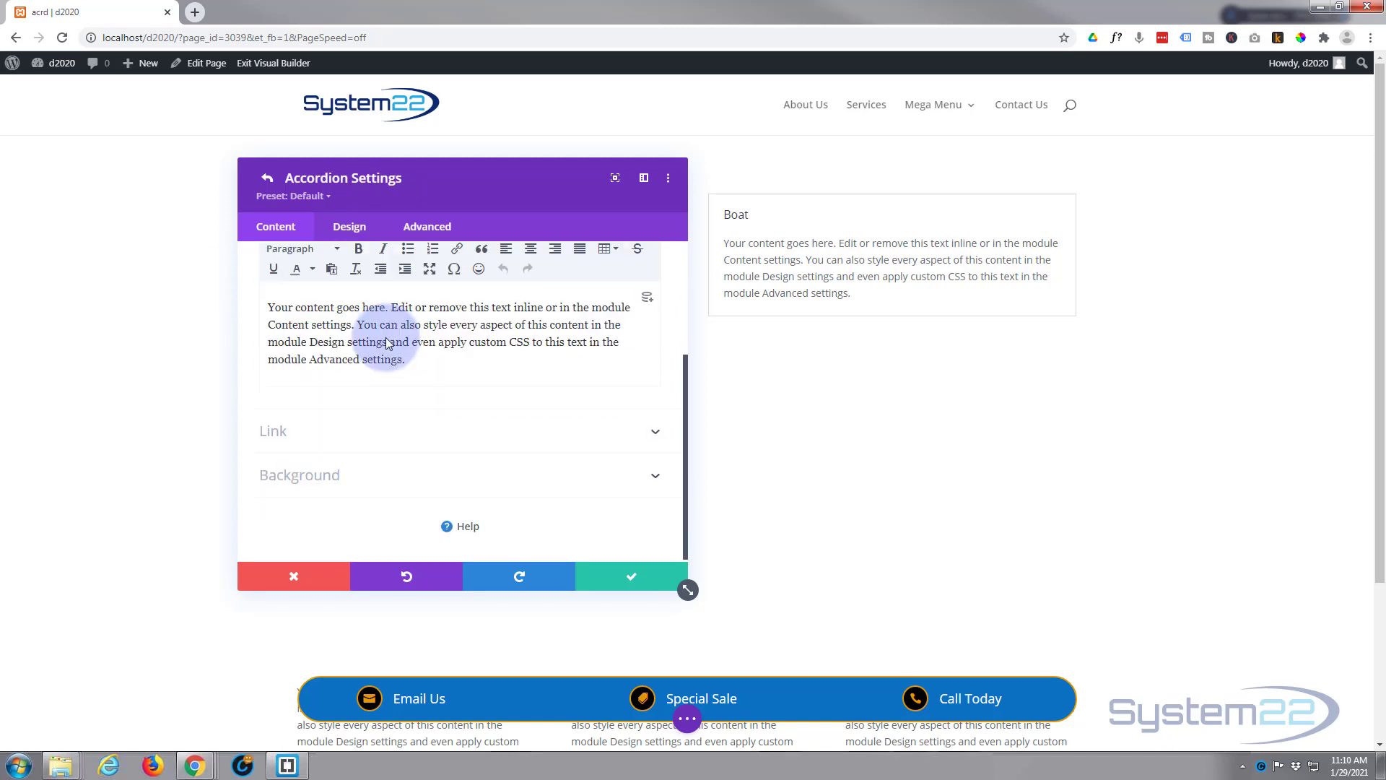
left_click(383, 431)
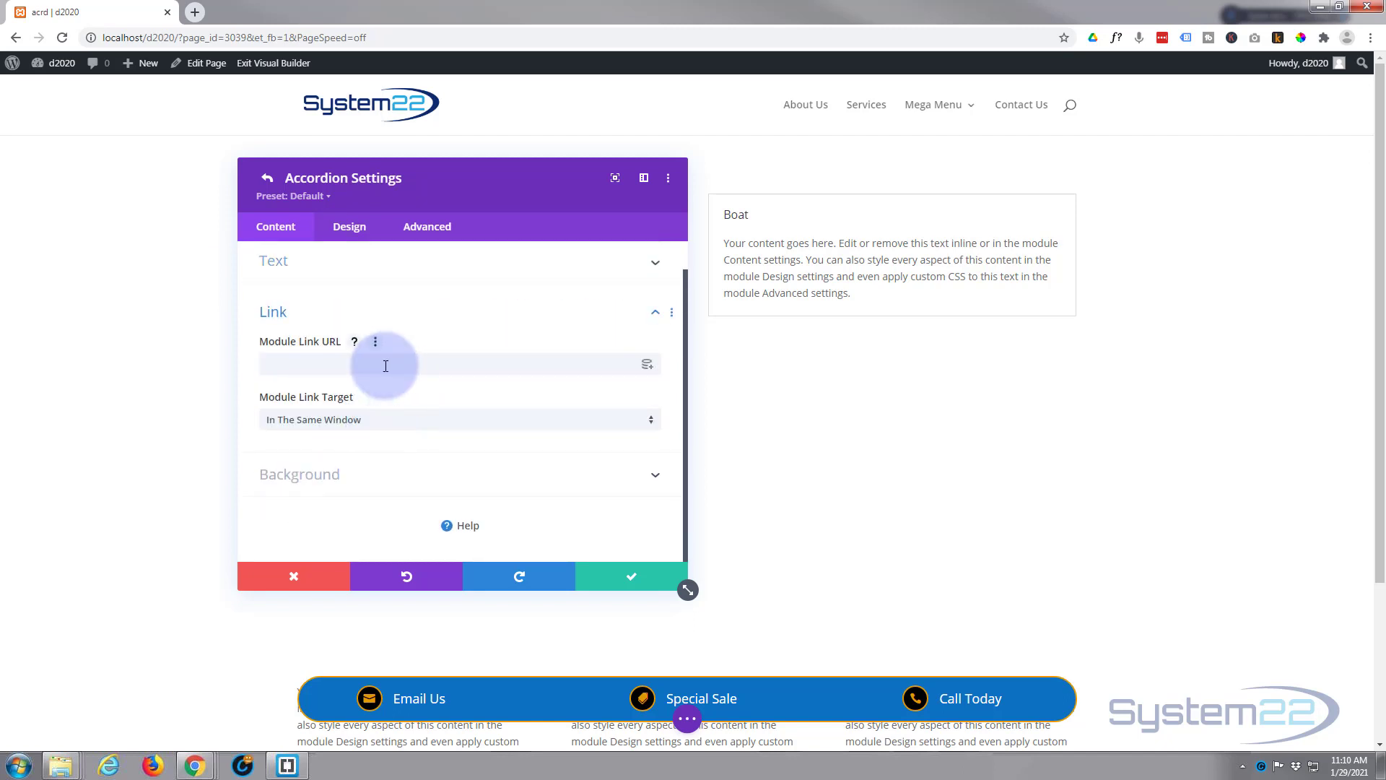
left_click(304, 366)
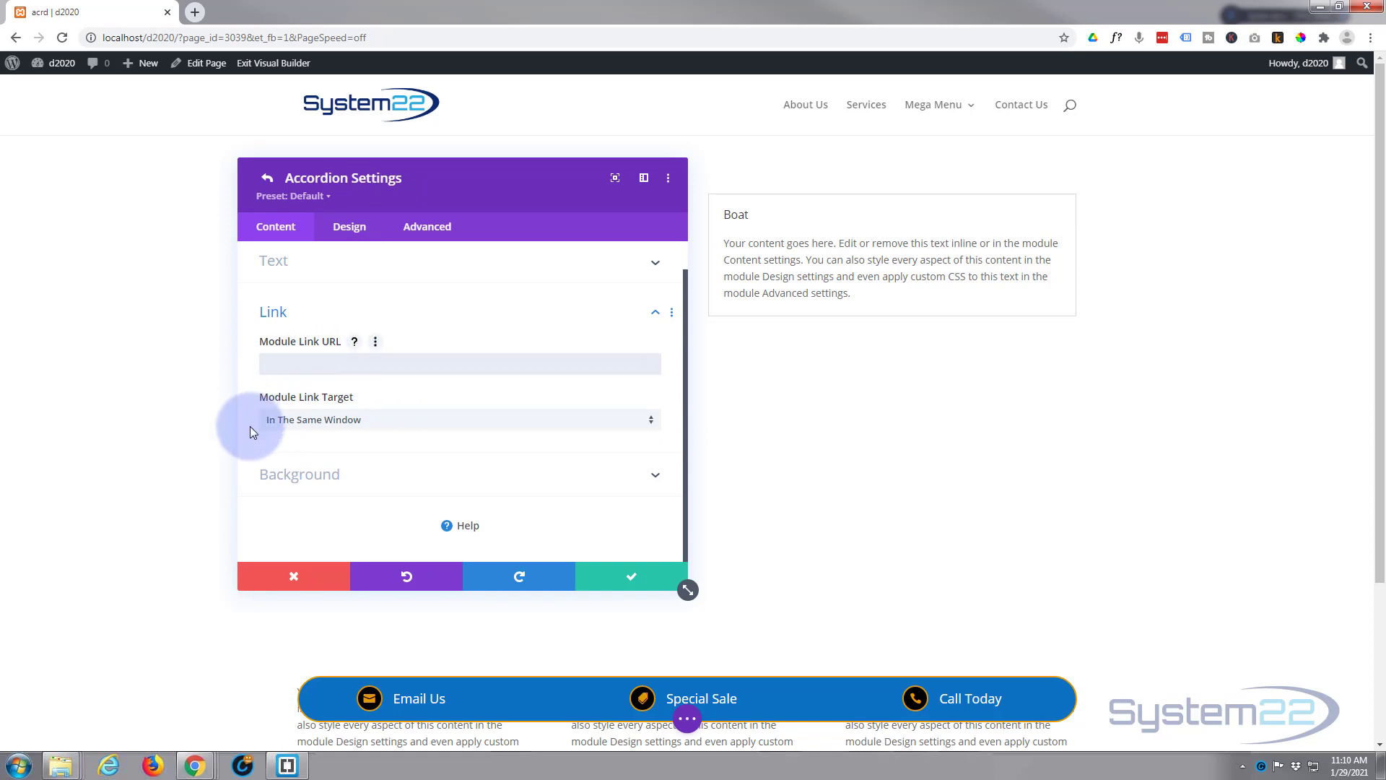
left_click(386, 425)
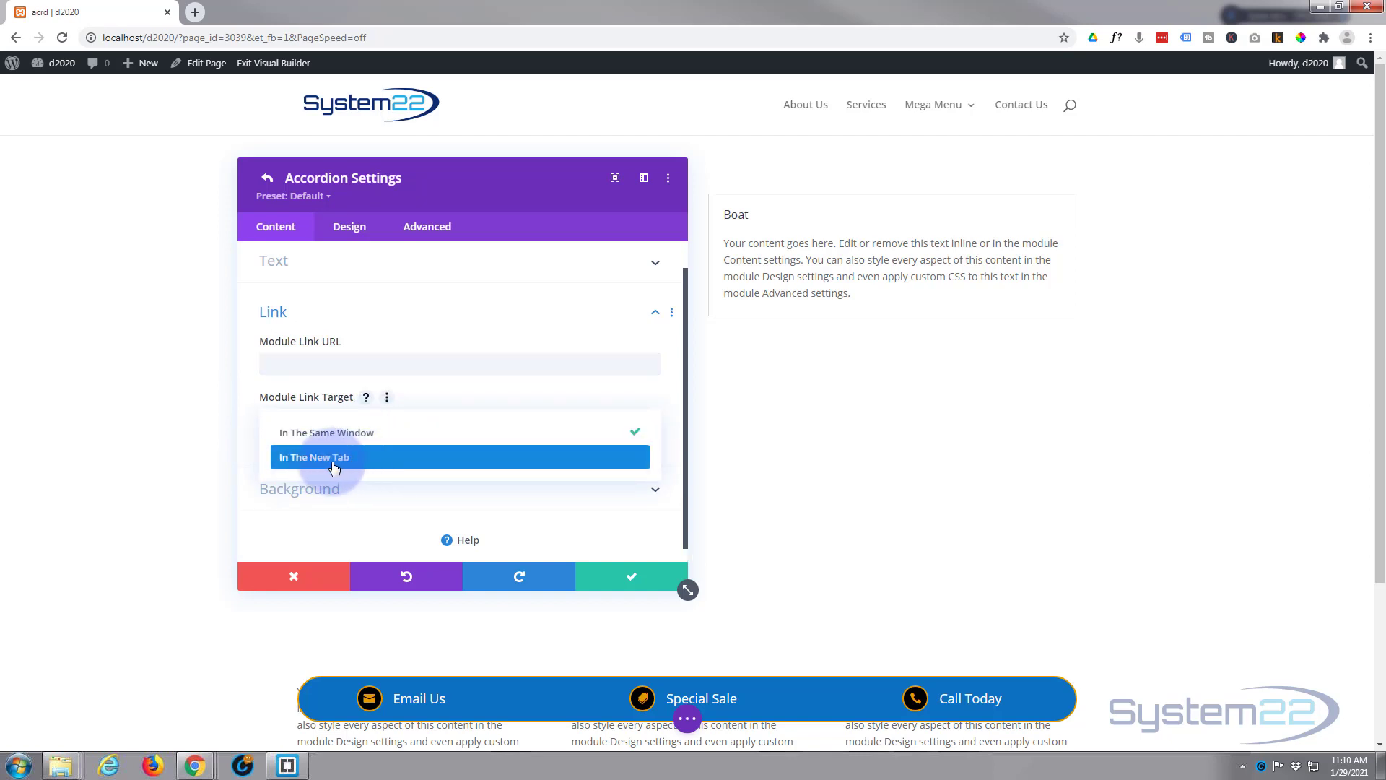
left_click(249, 432)
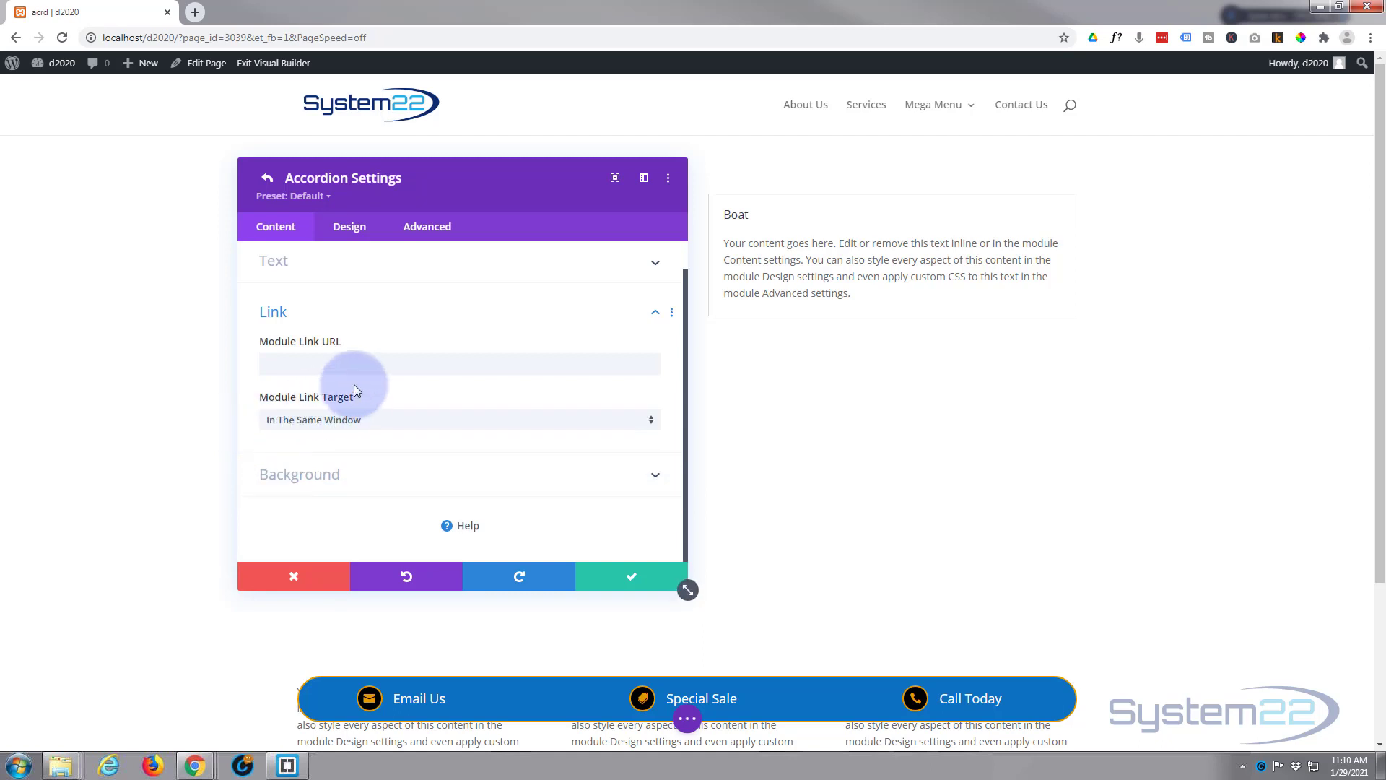
left_click(393, 481)
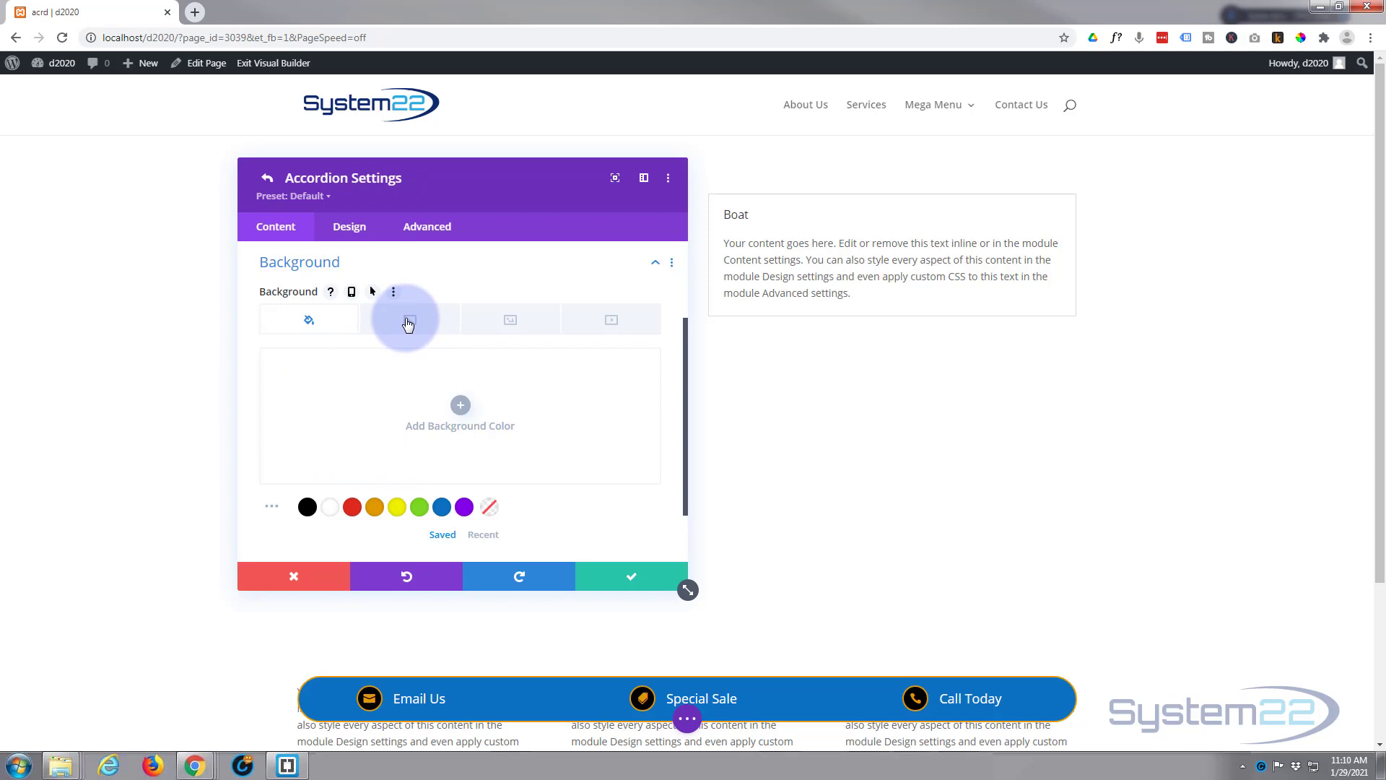
Step: Set the sunset boat photo as the Boat item's background image, then view Design options
left_click(518, 321)
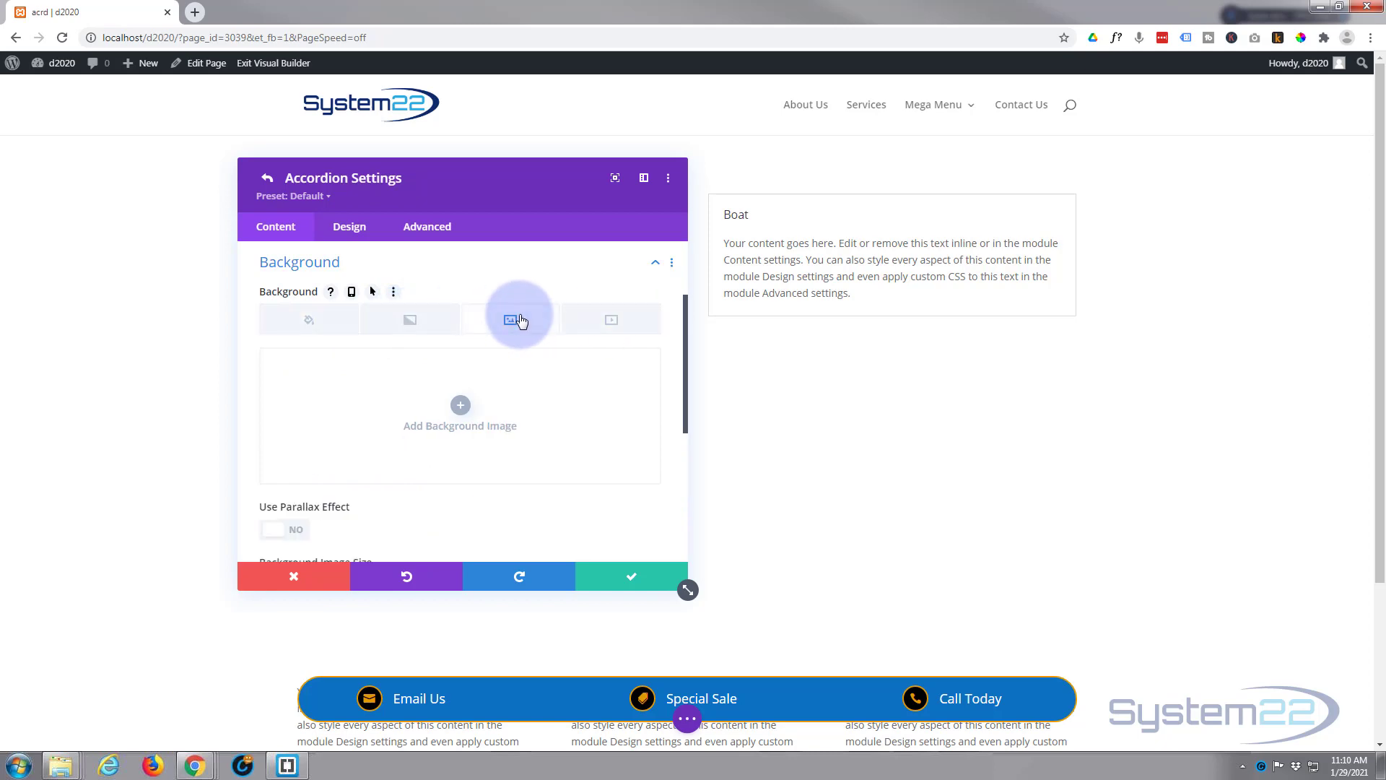
left_click(462, 410)
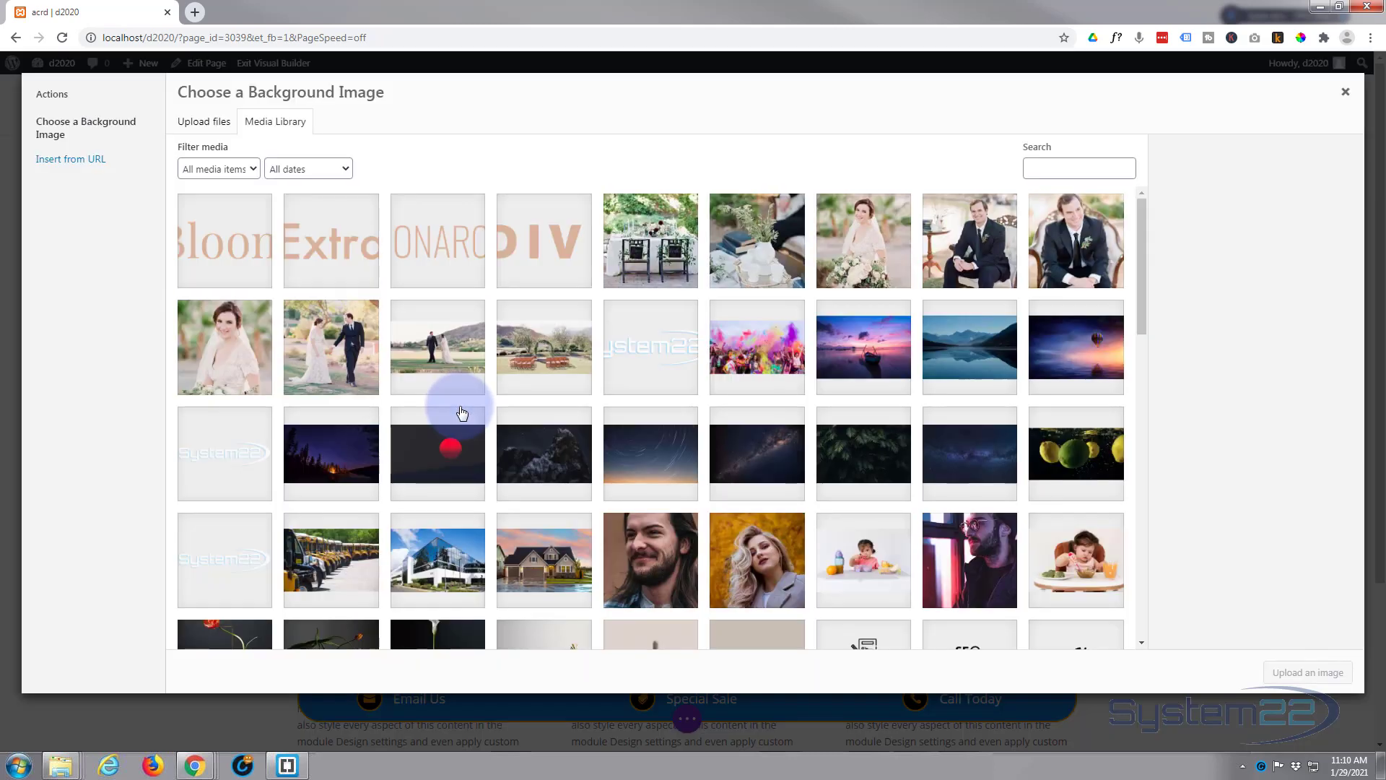
left_click(861, 377)
left_click(1302, 673)
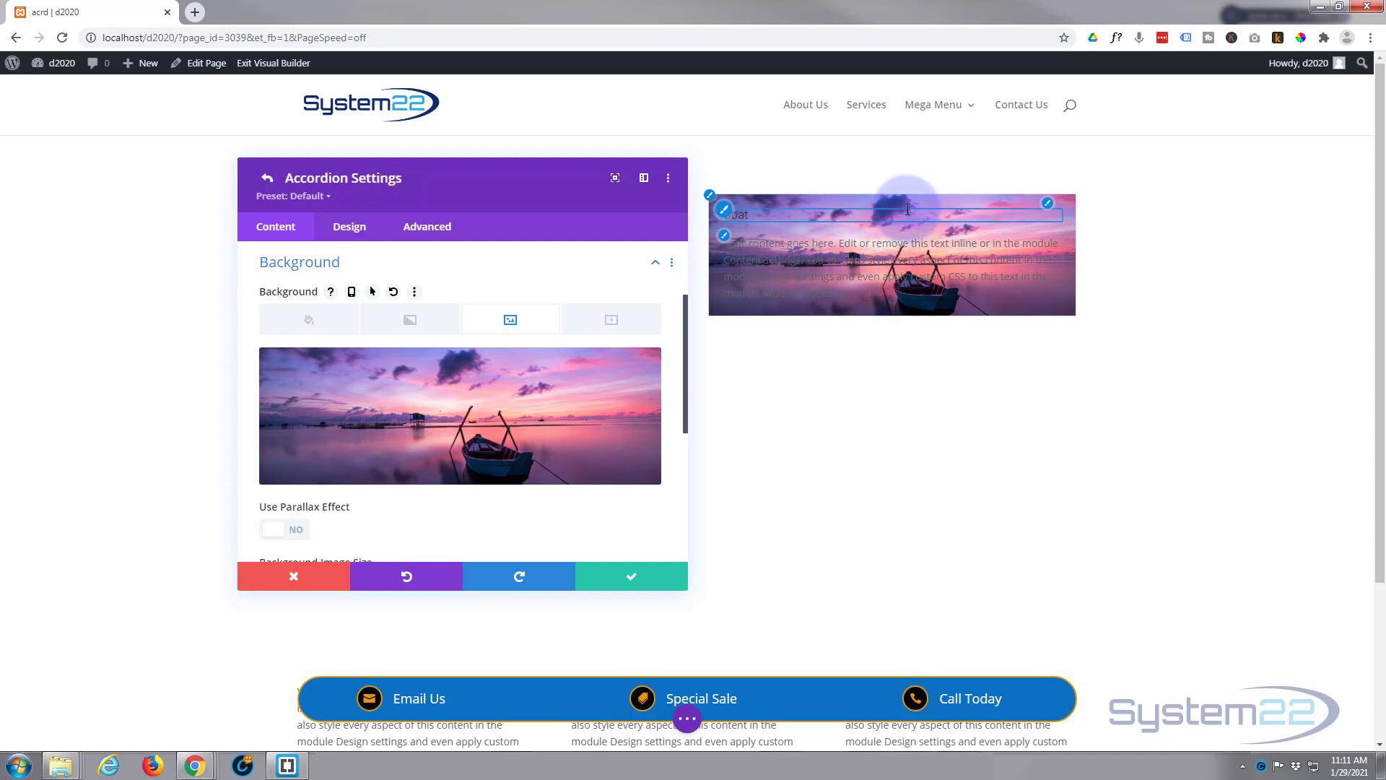
left_click(350, 227)
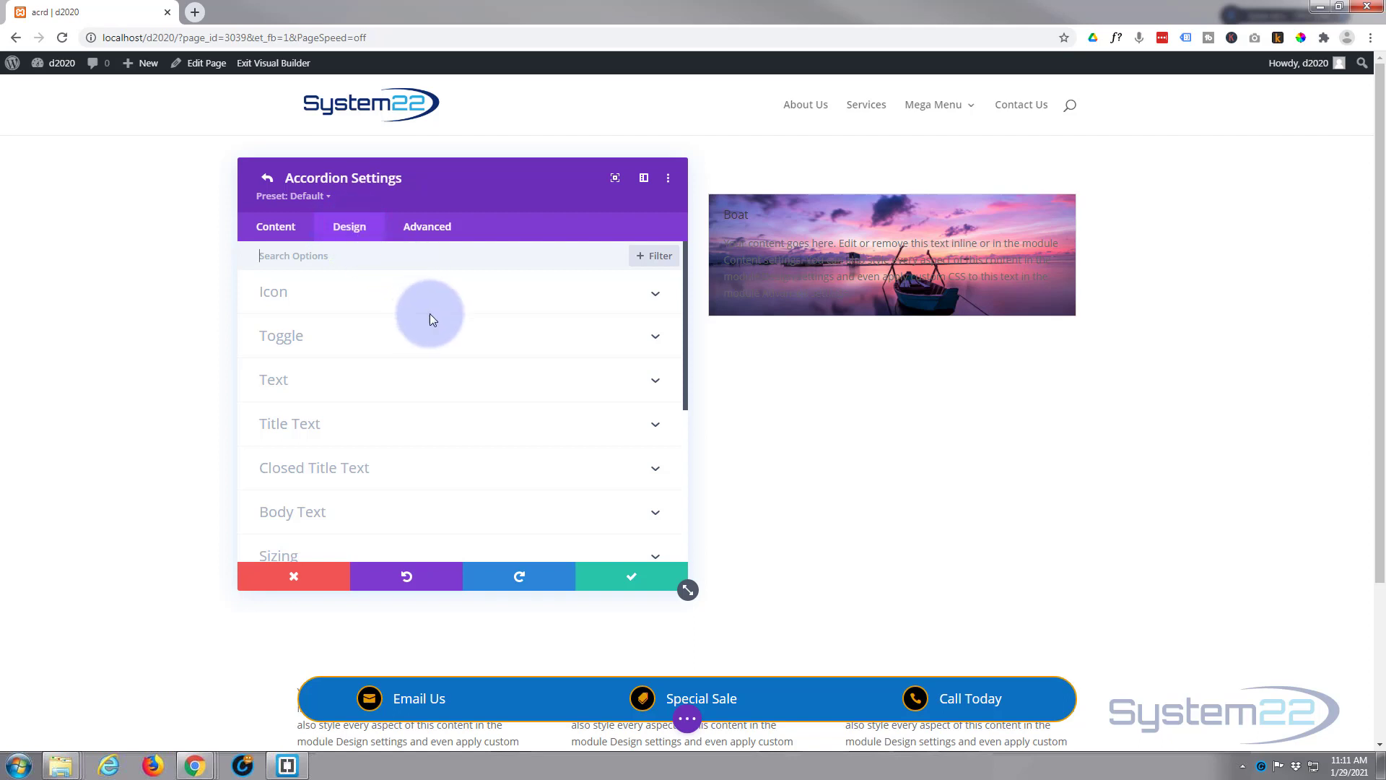
Step: Give the accordion a fixed 273px desktop height and enable per-device height settings
scroll(430, 313, "down", 4)
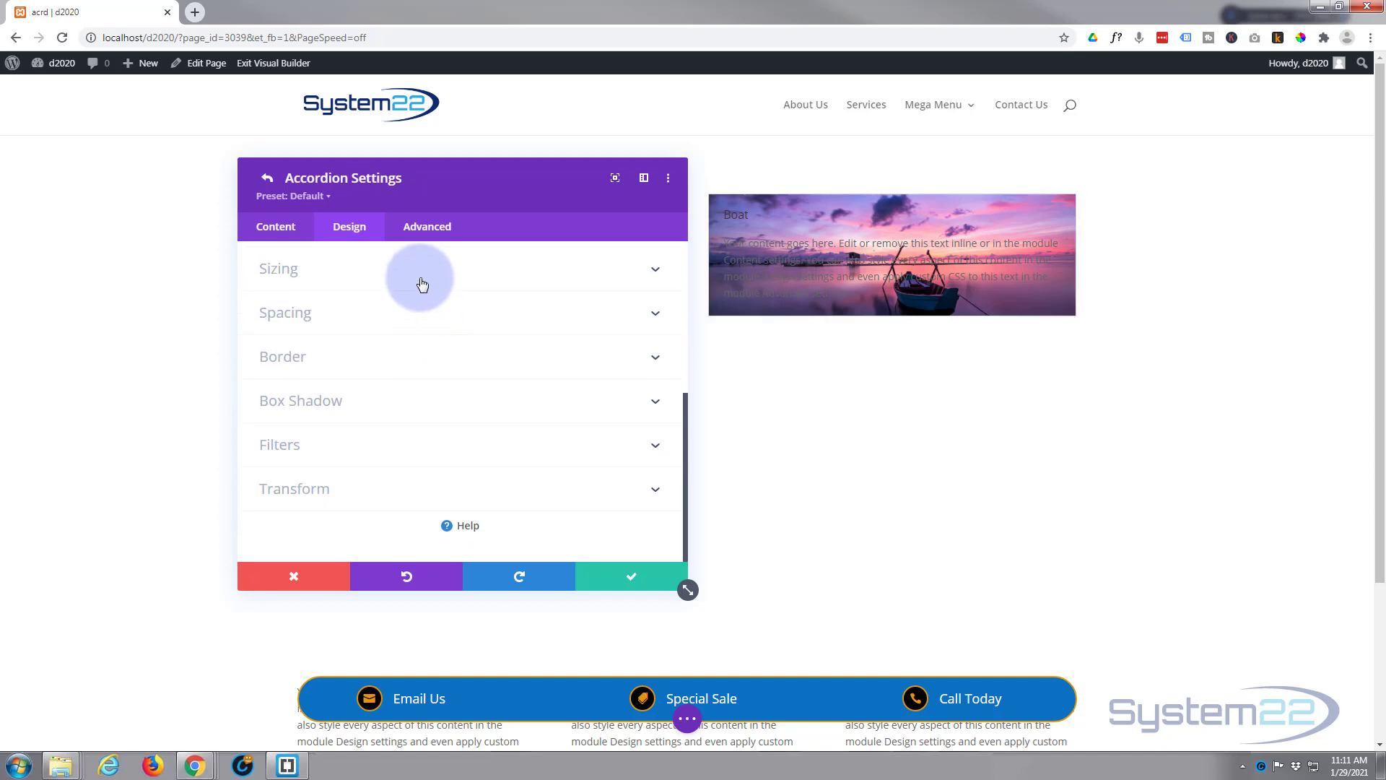
left_click(422, 285)
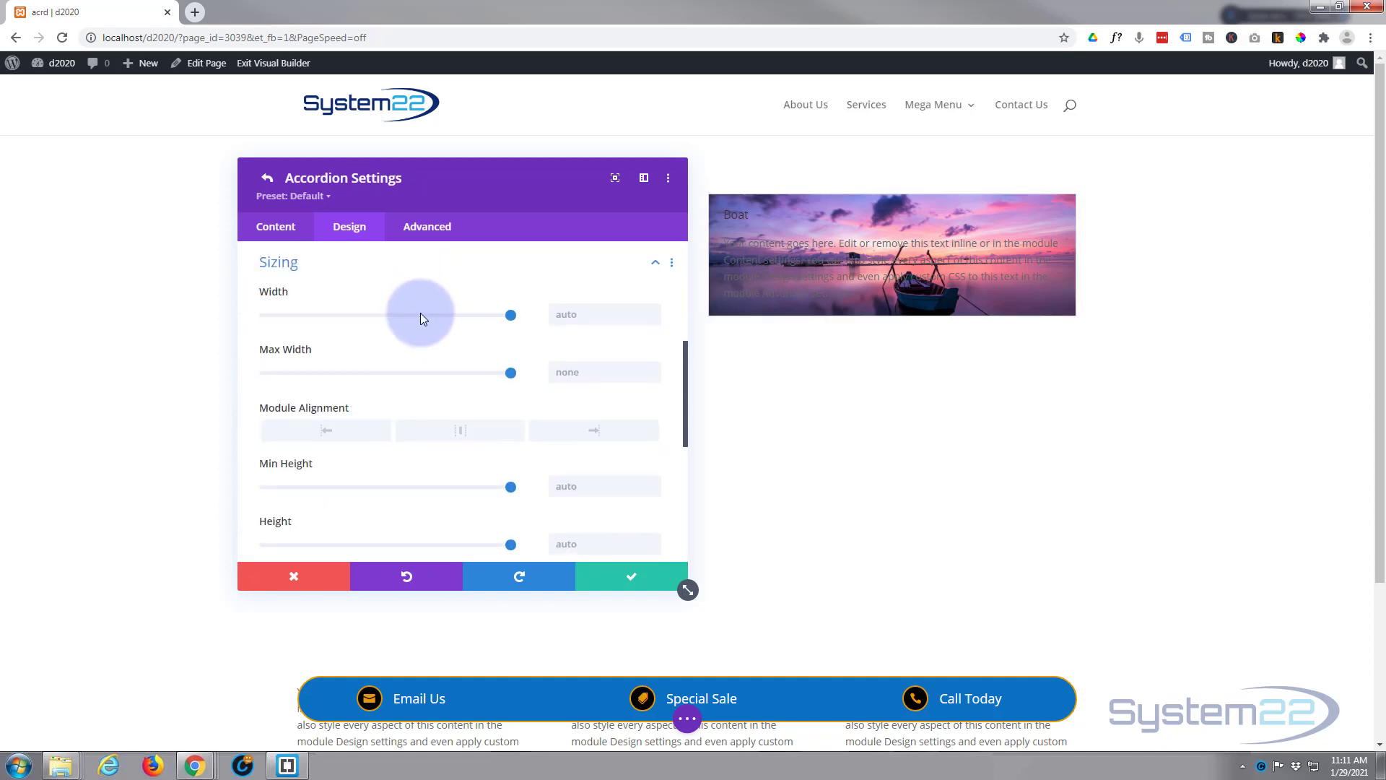
scroll(421, 313, "down", 1)
scroll(421, 312, "down", 1)
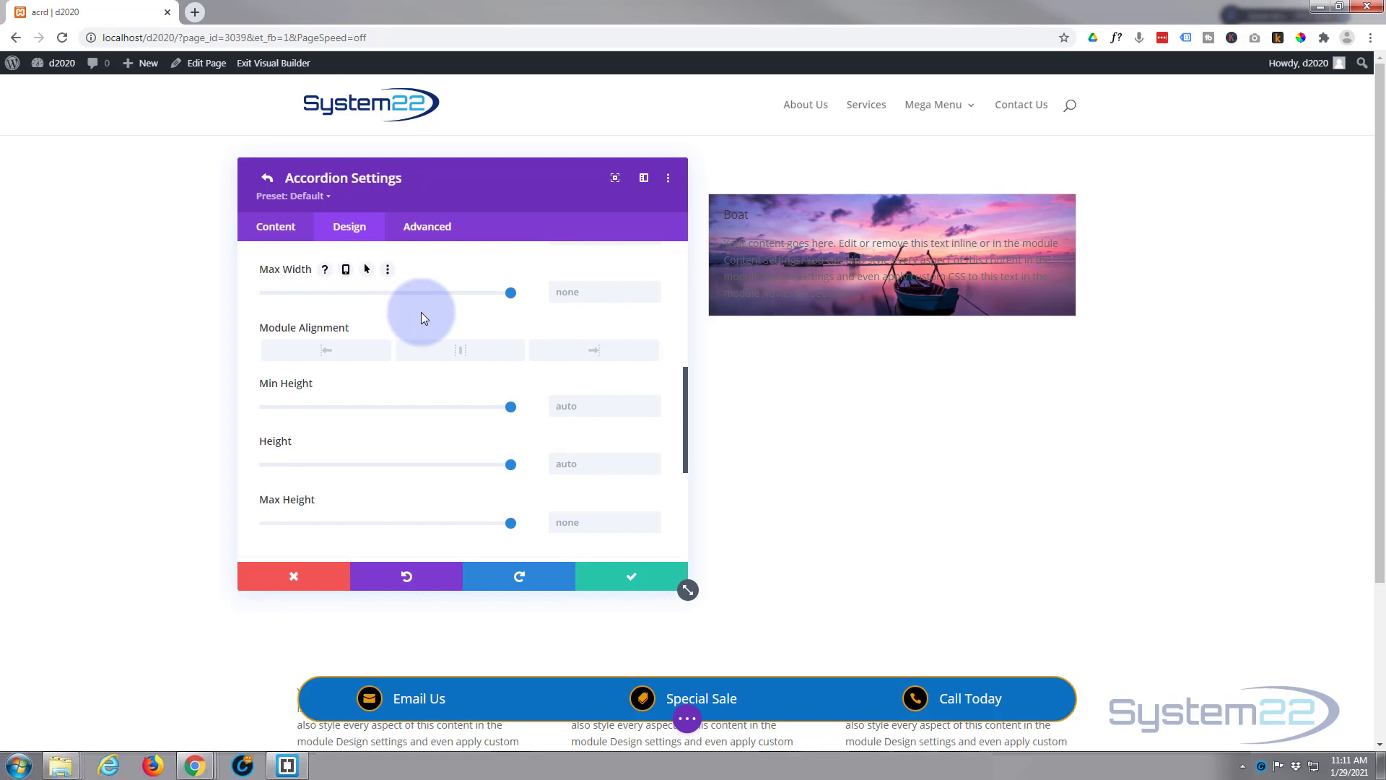
left_click_drag(509, 397, 312, 397)
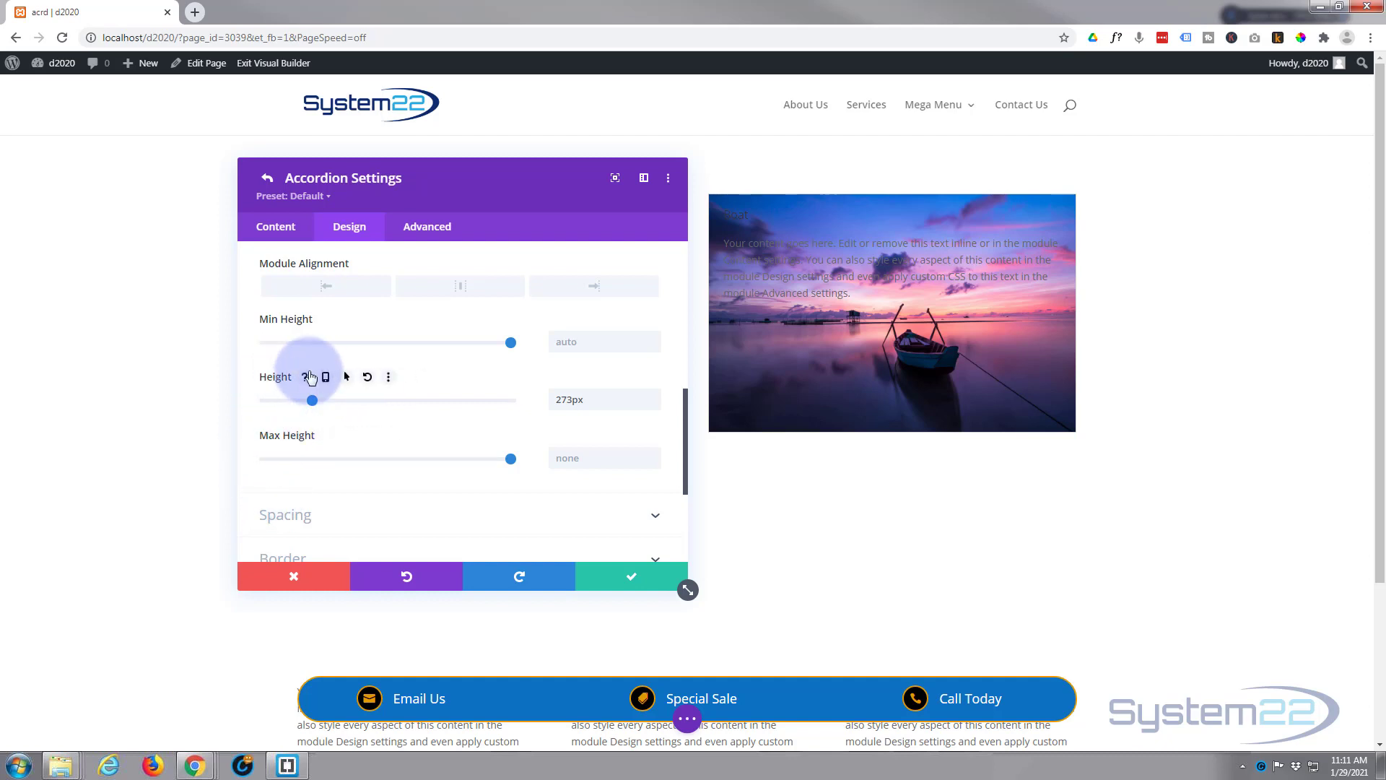
left_click(327, 377)
Step: Set the accordion's tablet height to 302px, leave phone at auto, and return to desktop
left_click(470, 412)
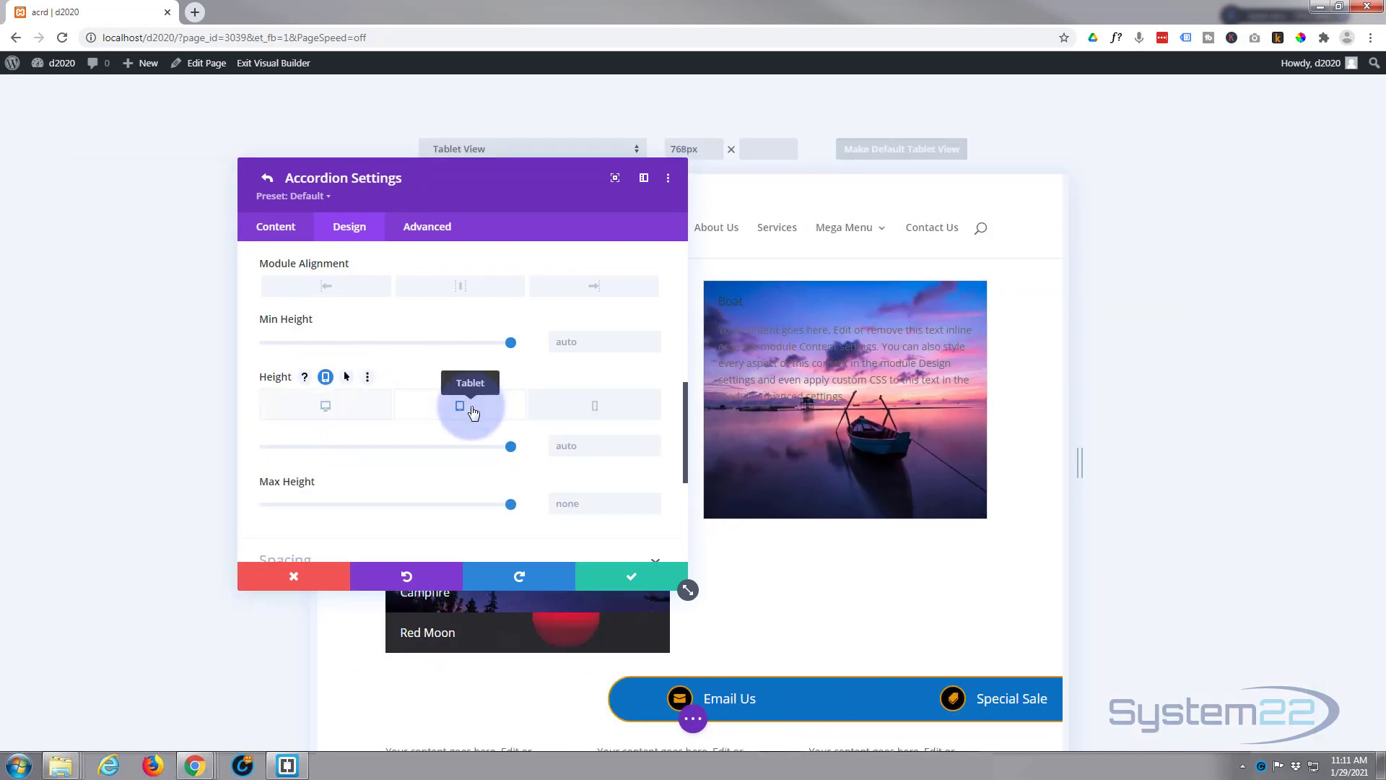
left_click(517, 177)
left_click_drag(517, 177, 307, 169)
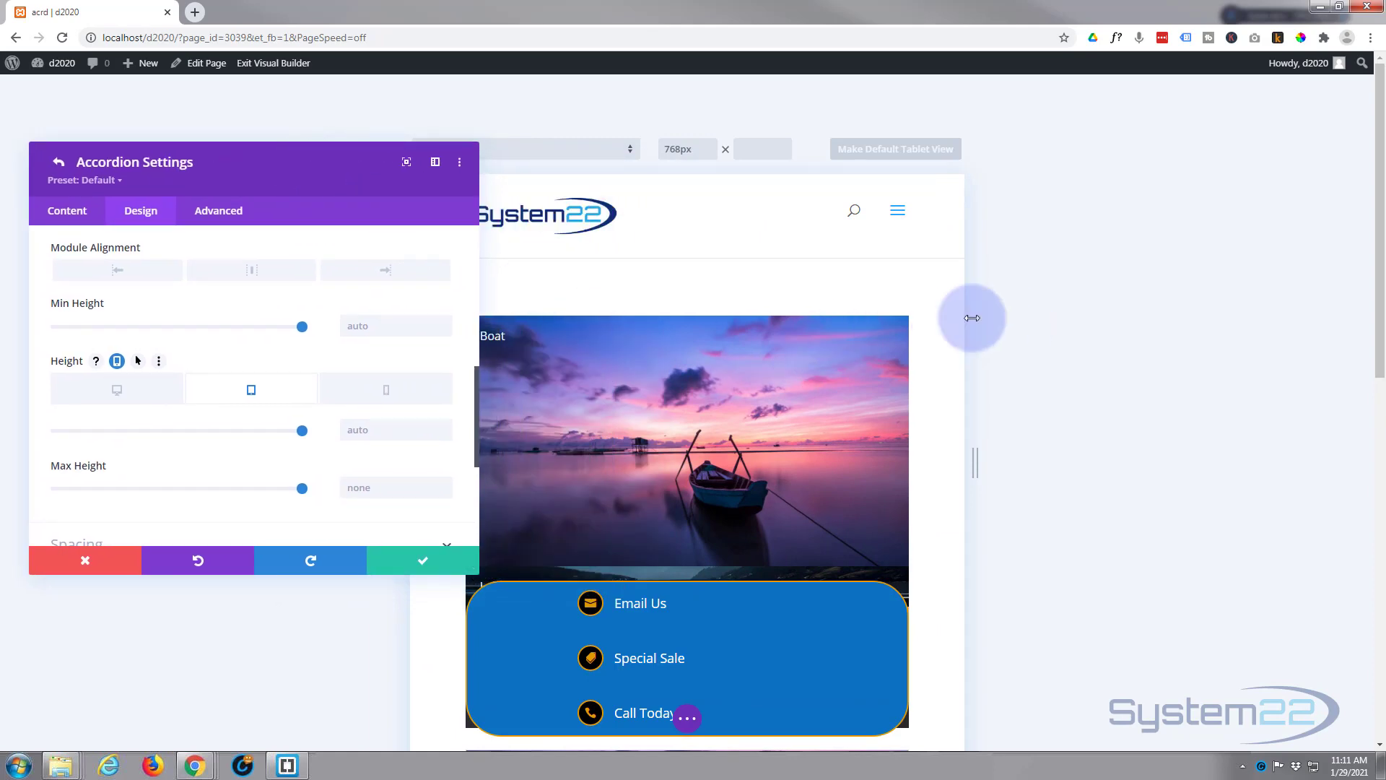
scroll(946, 335, "down", 2)
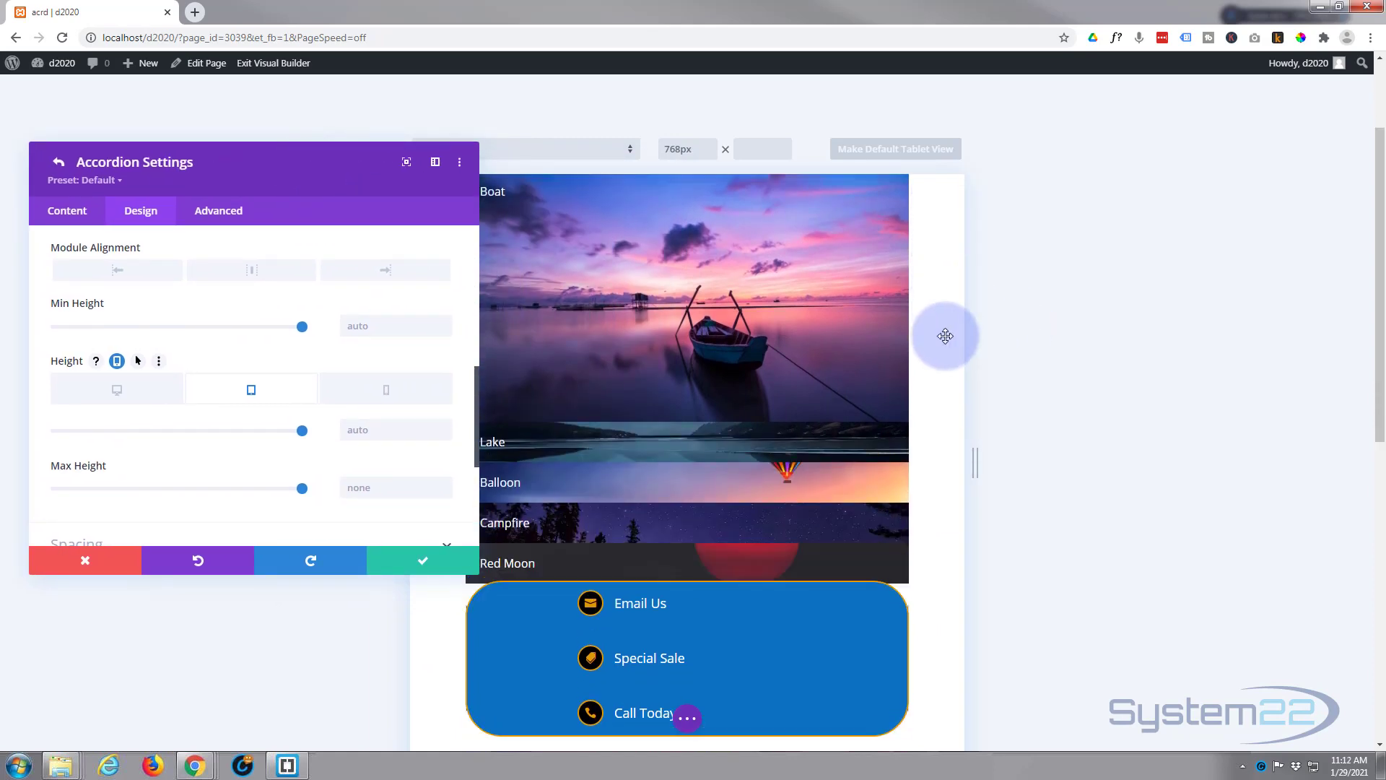
scroll(946, 335, "down", 5)
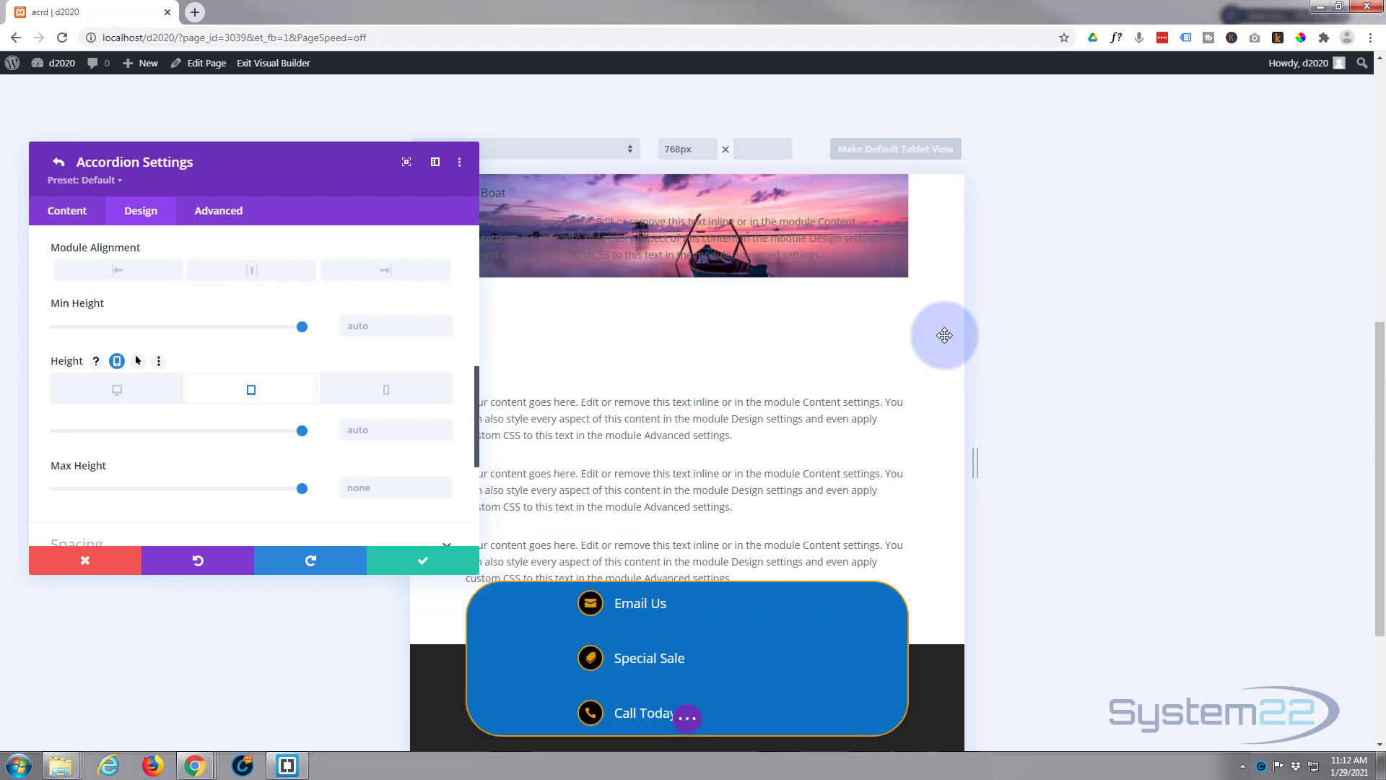
scroll(945, 335, "up", 2)
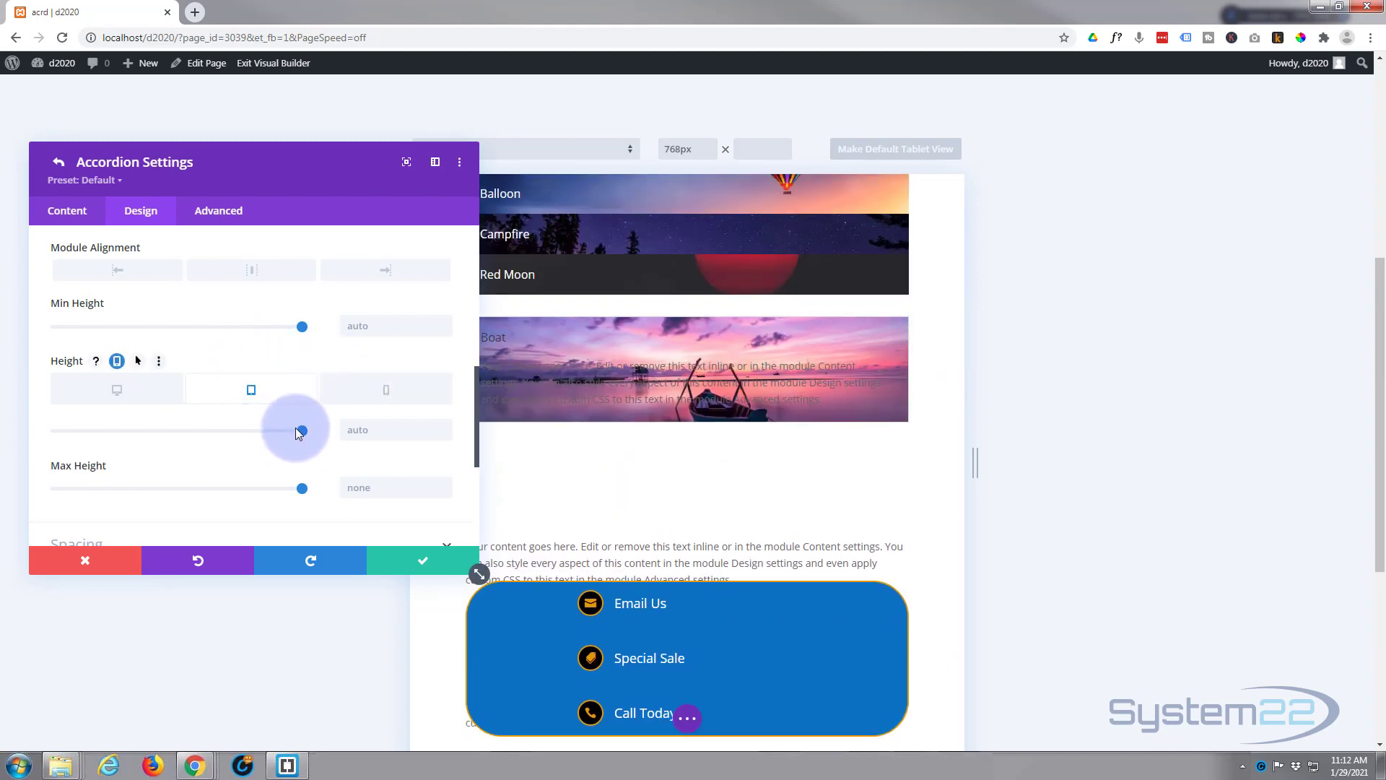
left_click_drag(299, 429, 112, 420)
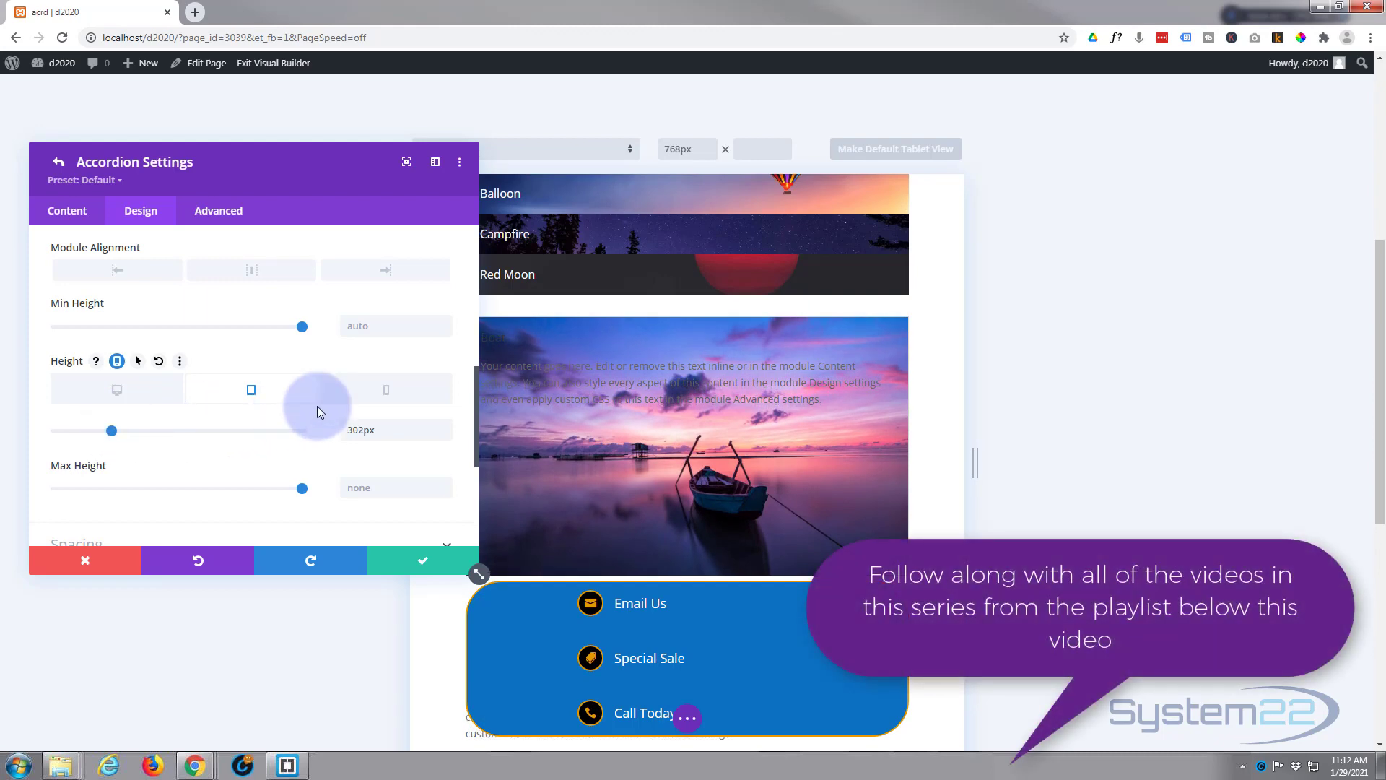
left_click(386, 393)
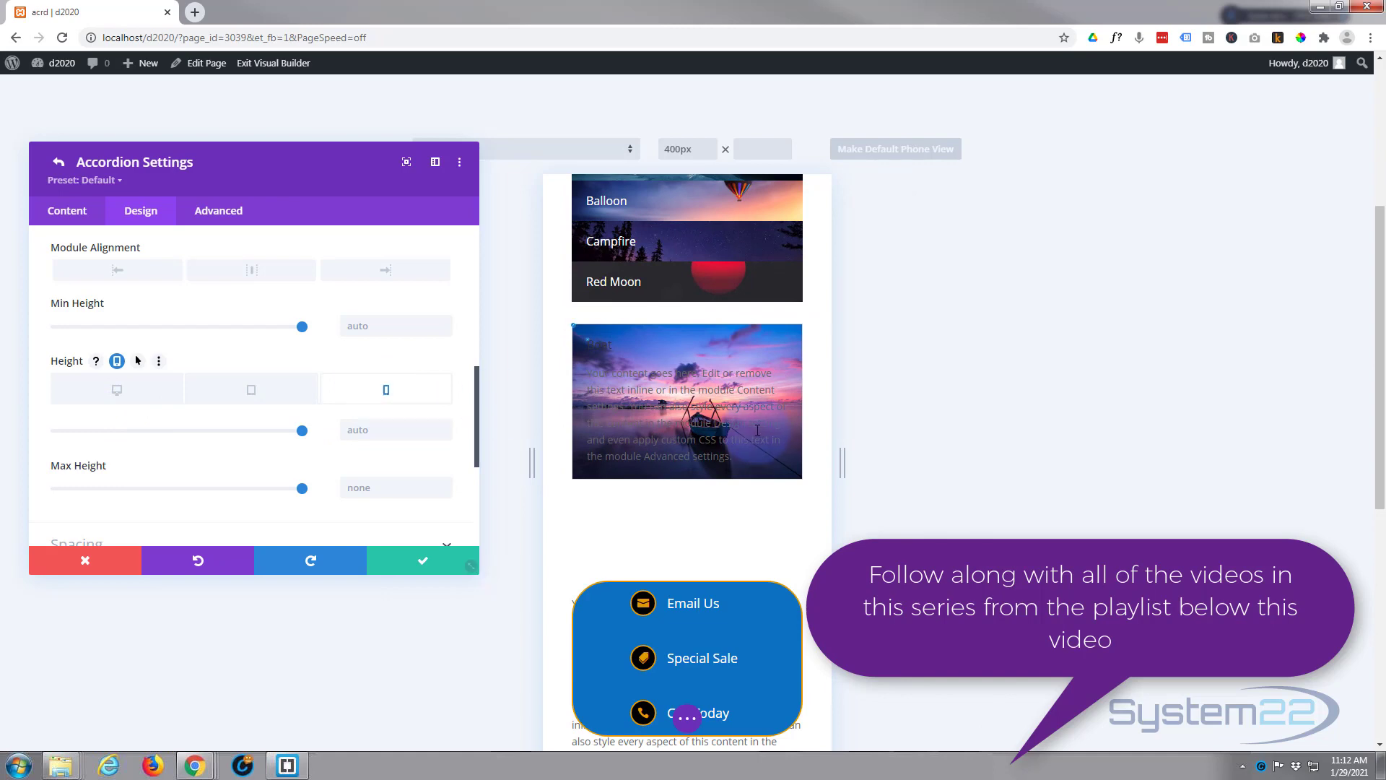
left_click(126, 401)
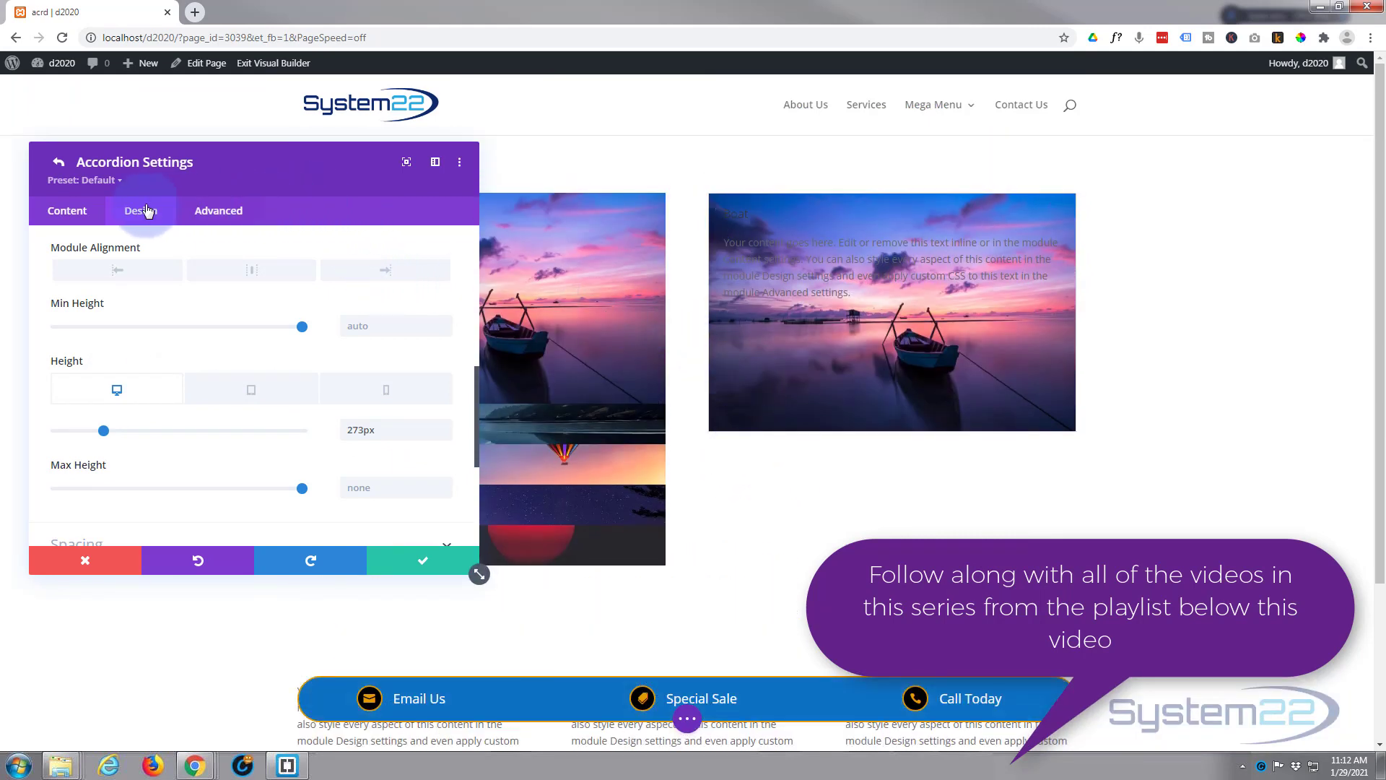
Step: Set the accordion background colour to black at 0.67 opacity, rgba(0,0,0,0.67)
left_click(67, 210)
left_click_drag(275, 177, 465, 171)
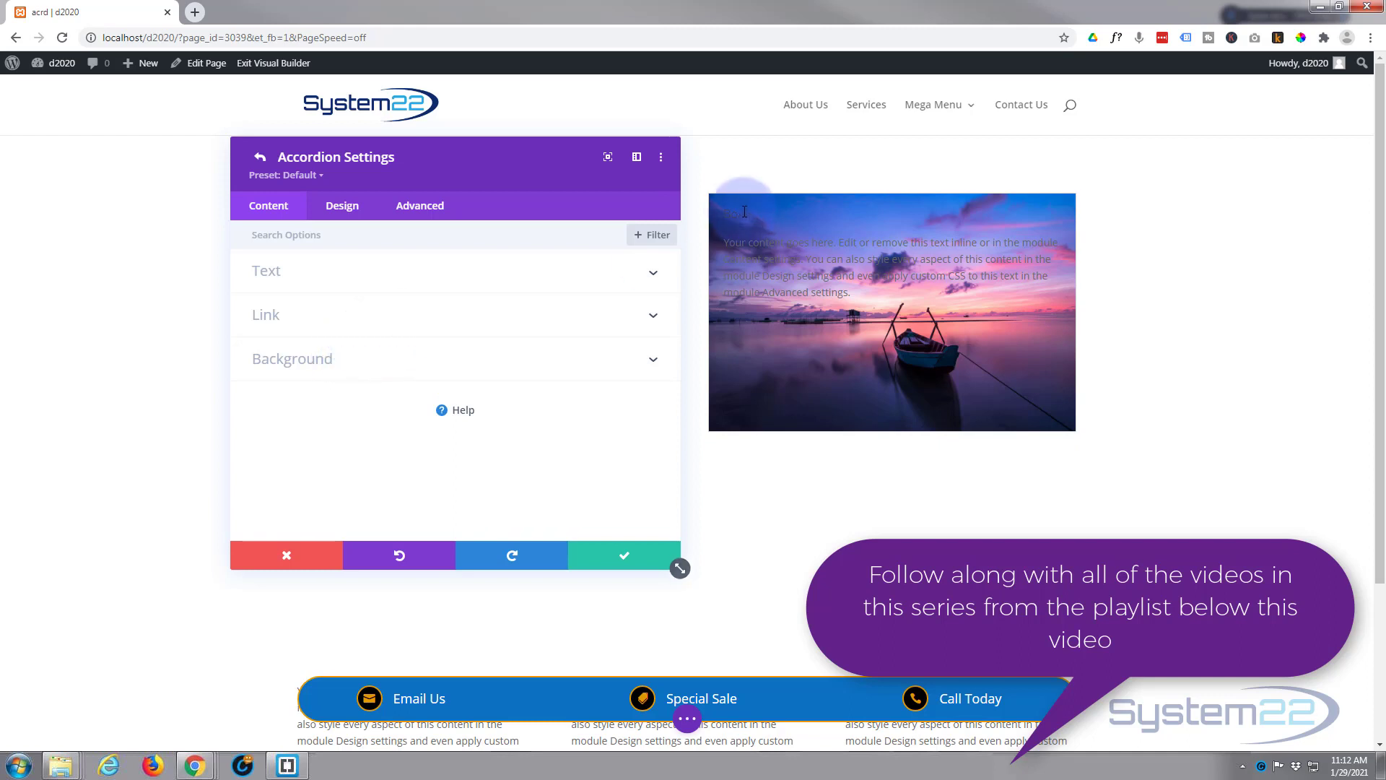
left_click(386, 363)
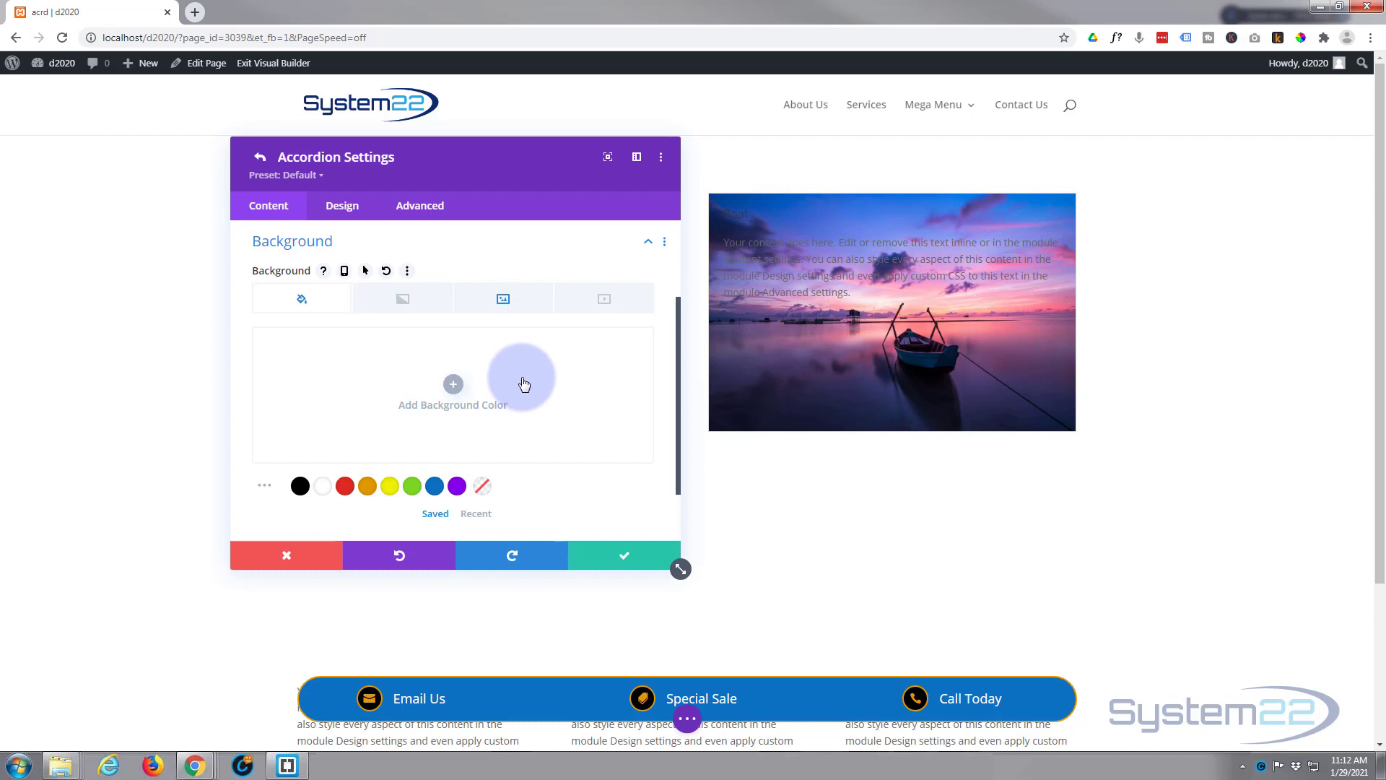
left_click(300, 487)
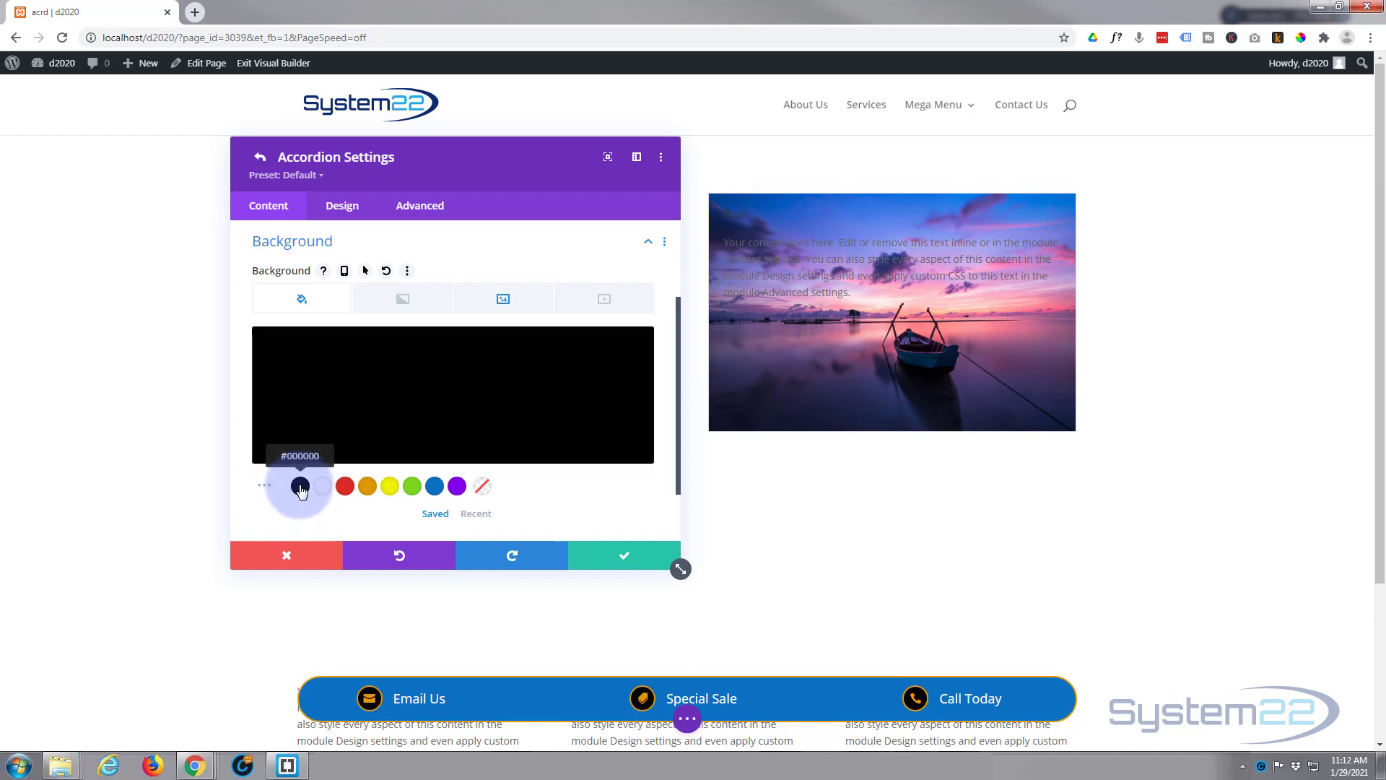
left_click(442, 412)
mouse_move(634, 369)
left_mouse_down()
mouse_move(638, 352)
mouse_move(637, 394)
left_mouse_up()
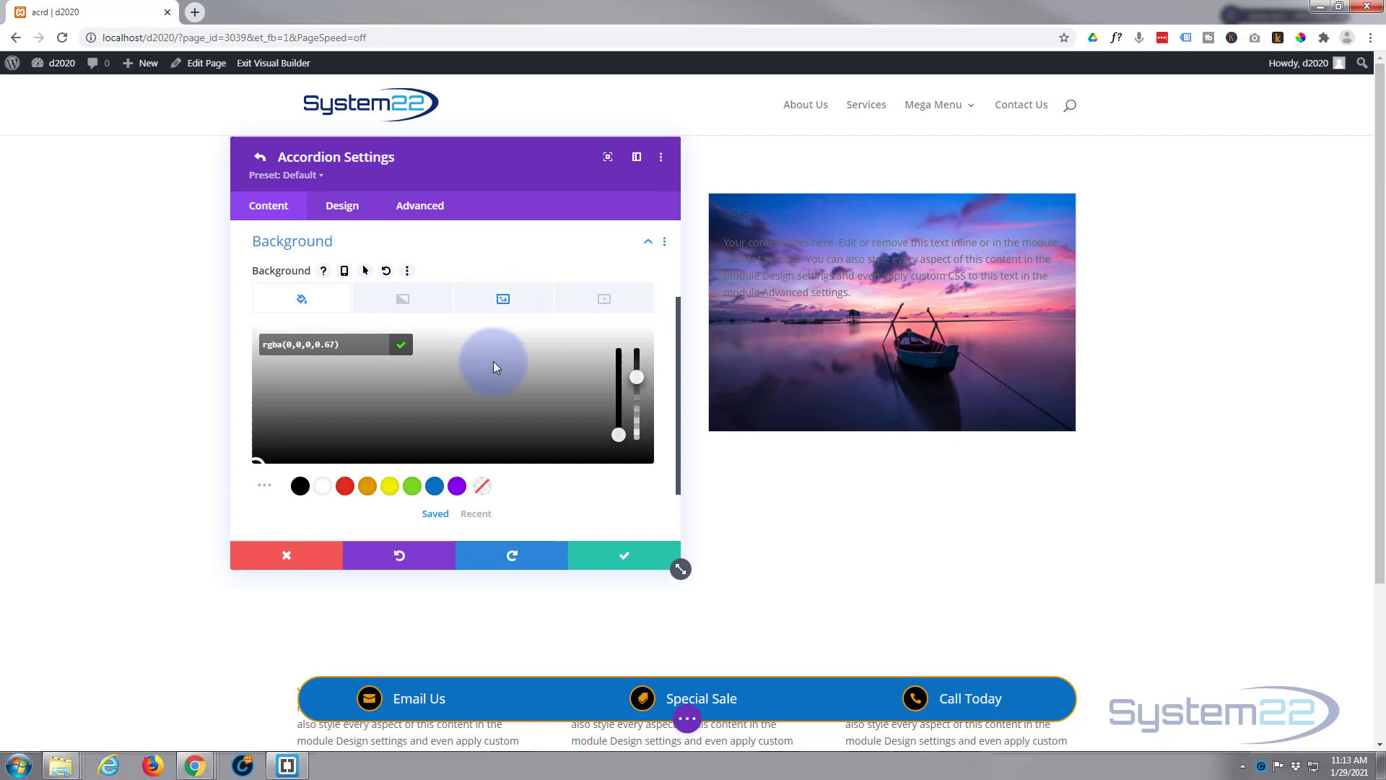
Step: Enable hover background settings and set the hover Background Image Blend to Multiply
left_click(505, 300)
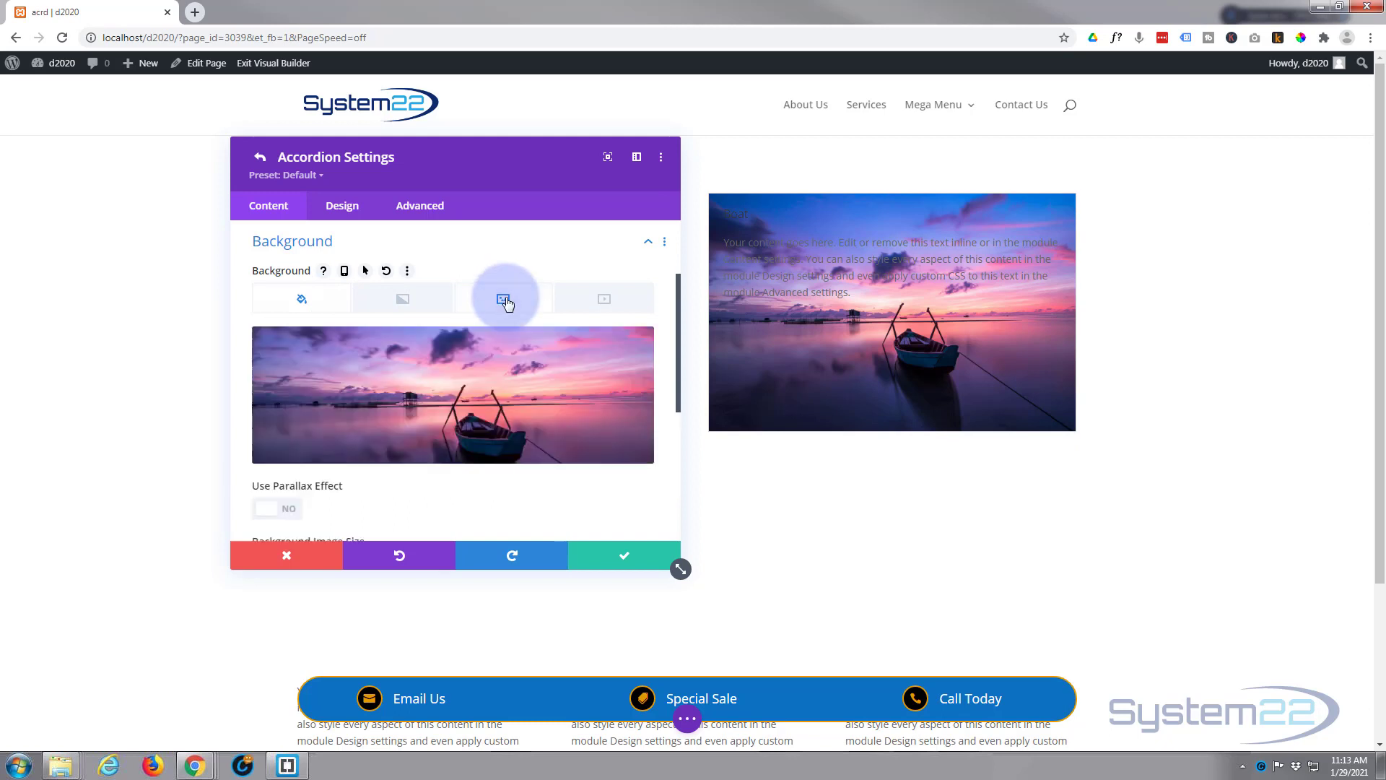
scroll(513, 339, "down", 4)
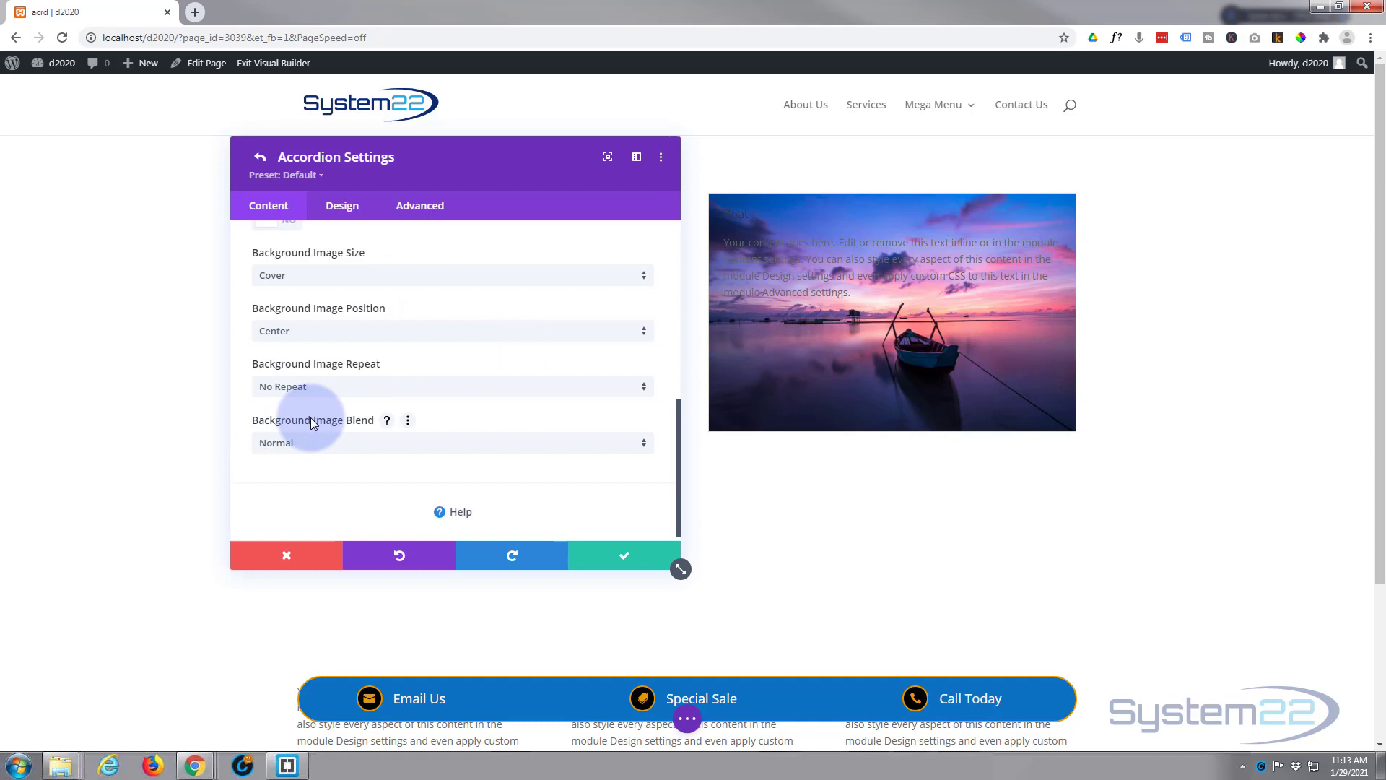
scroll(460, 416, "up", 3)
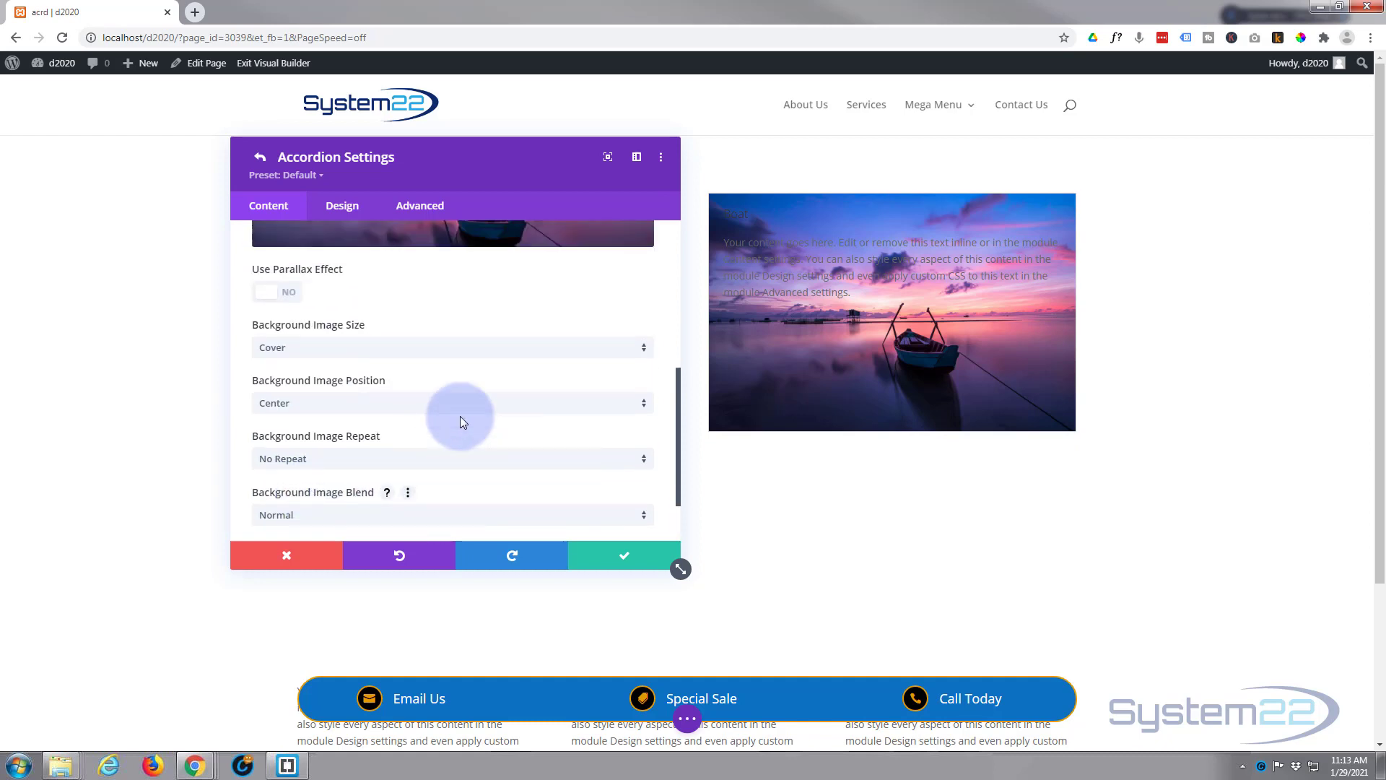
scroll(460, 416, "down", 1)
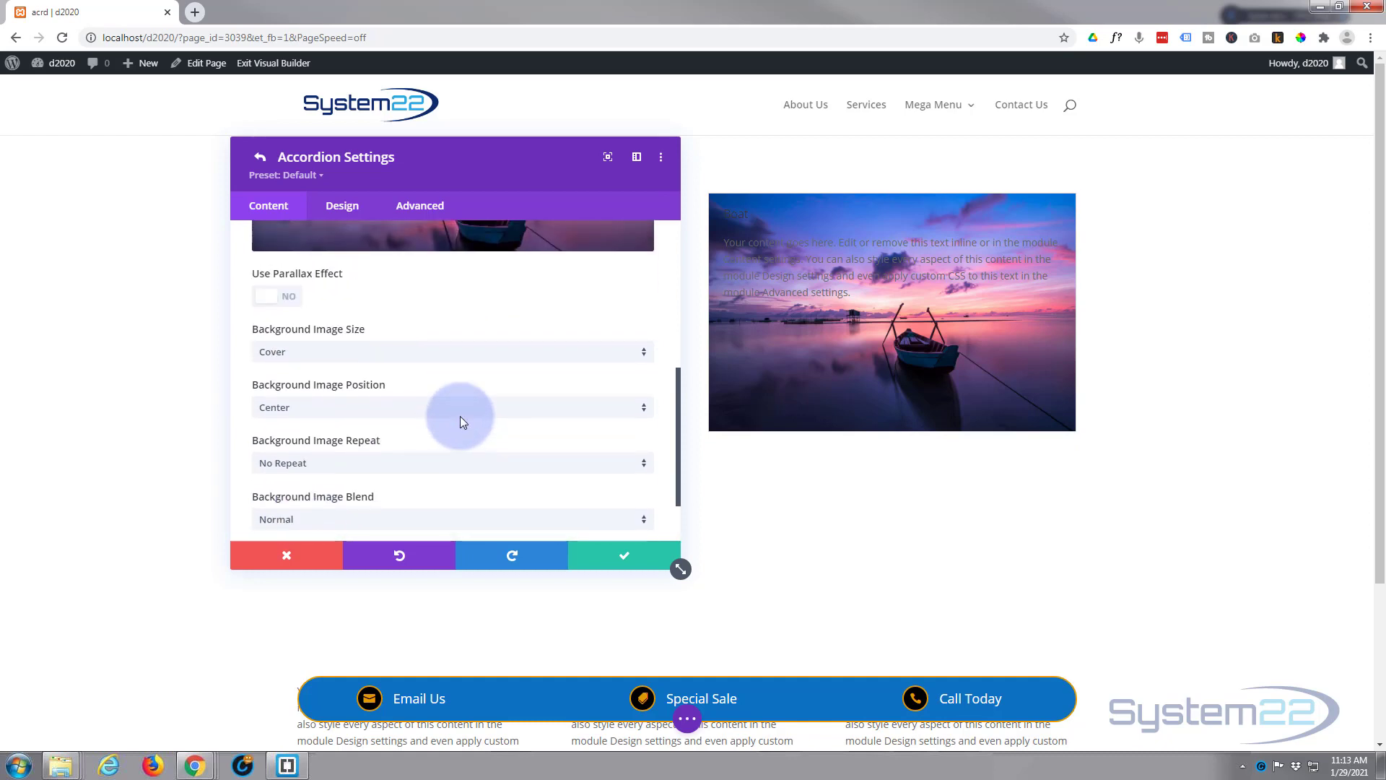
scroll(460, 416, "up", 4)
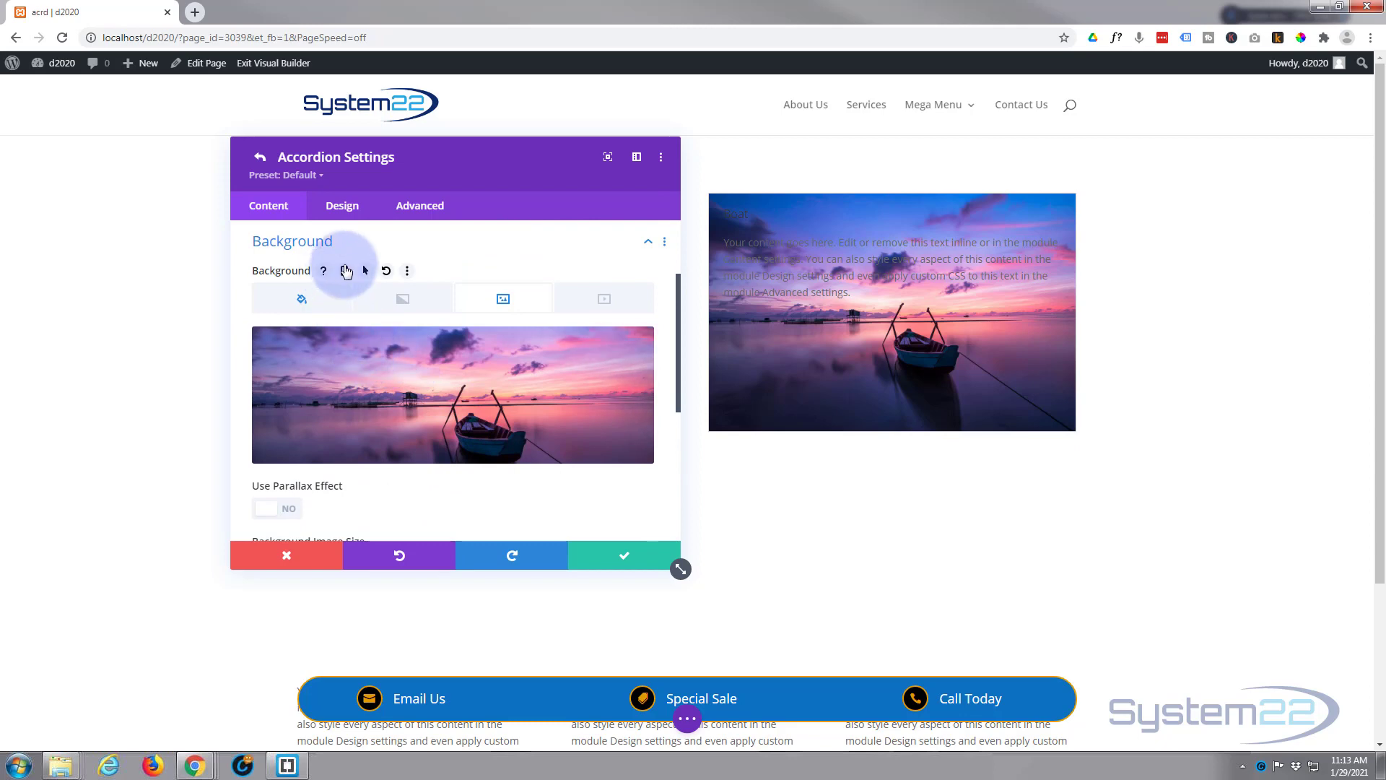
left_click(366, 271)
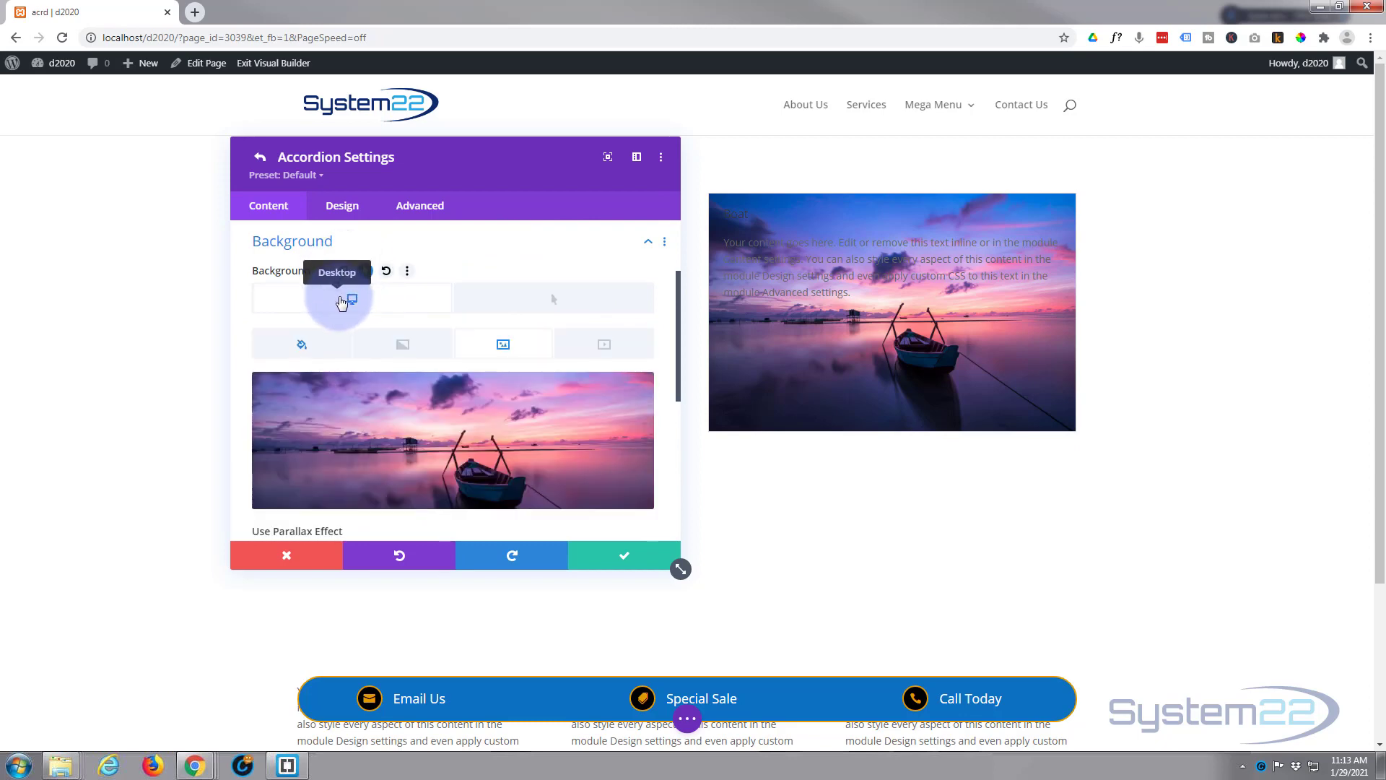
left_click(569, 304)
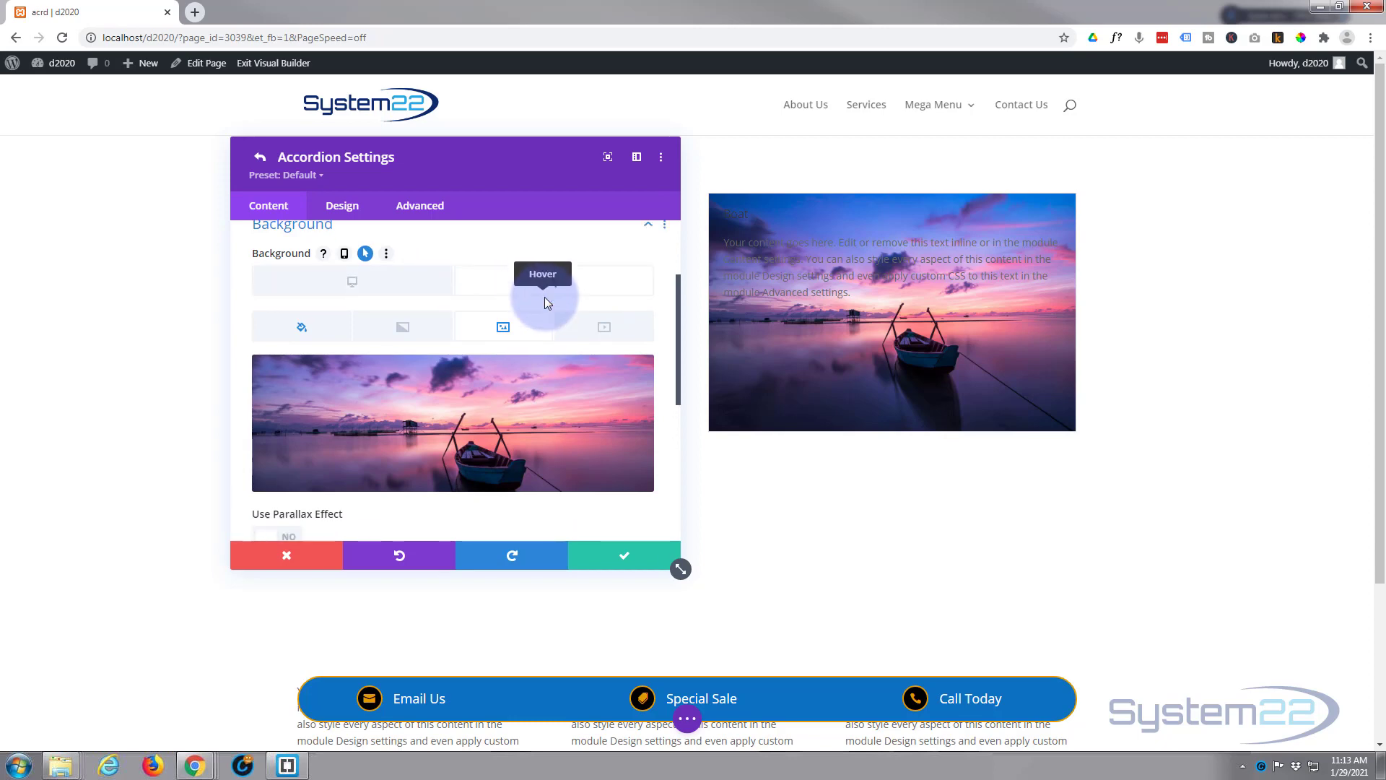
scroll(545, 297, "down", 4)
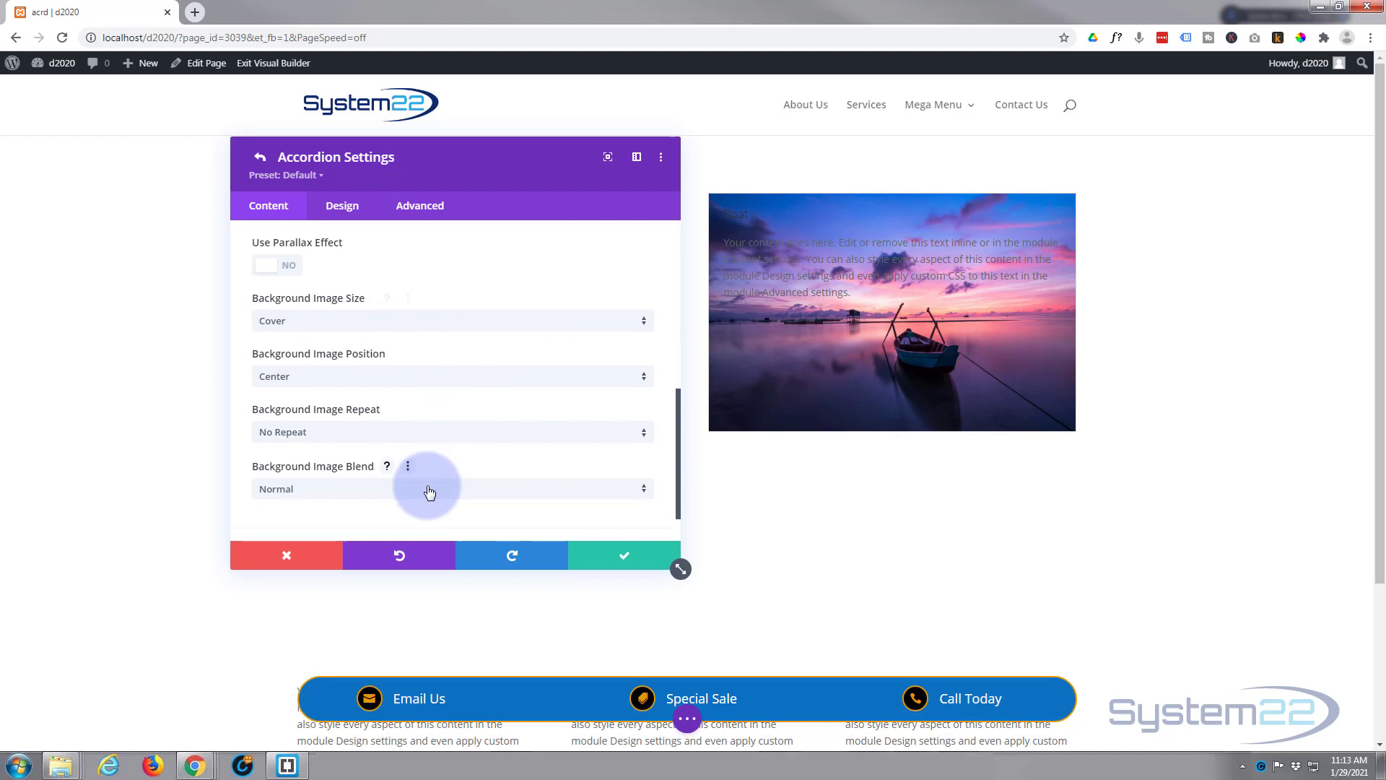
left_click(430, 488)
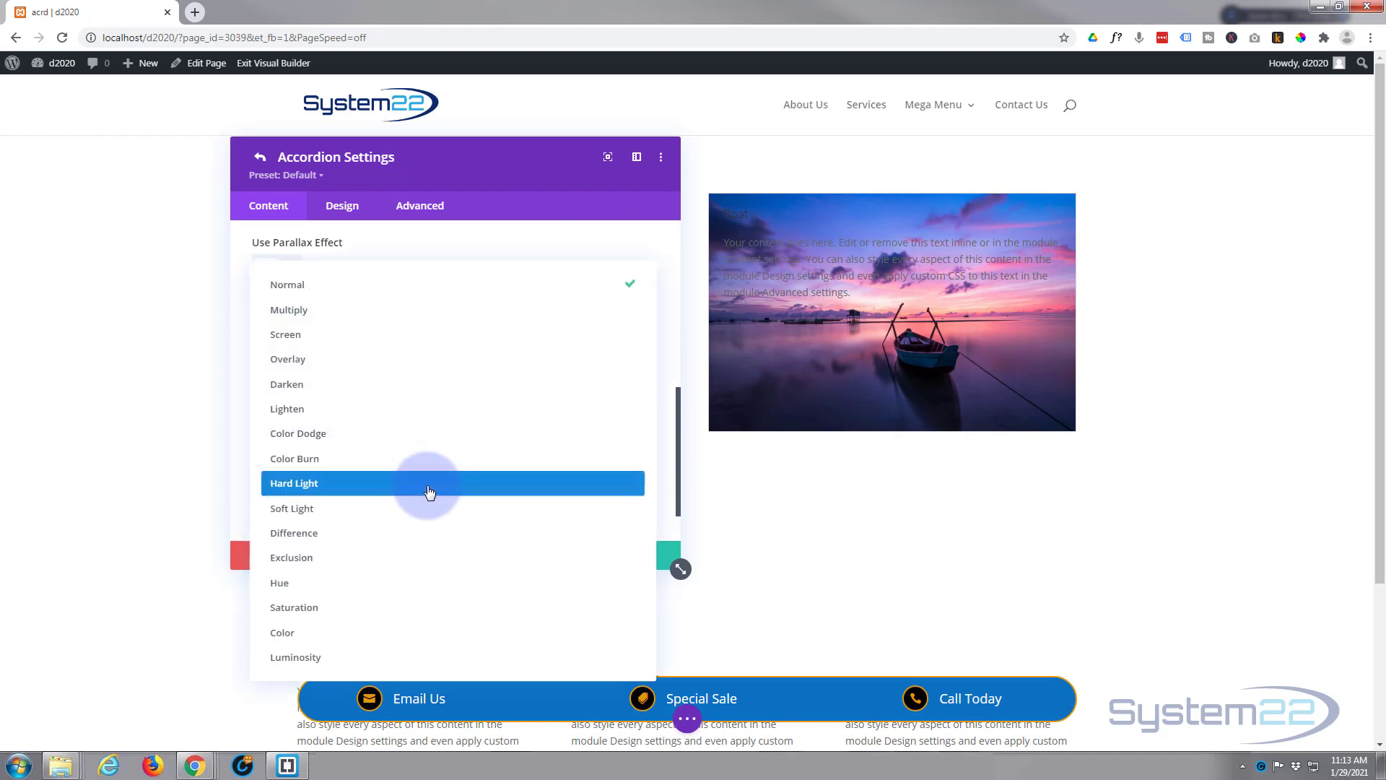
left_click(367, 318)
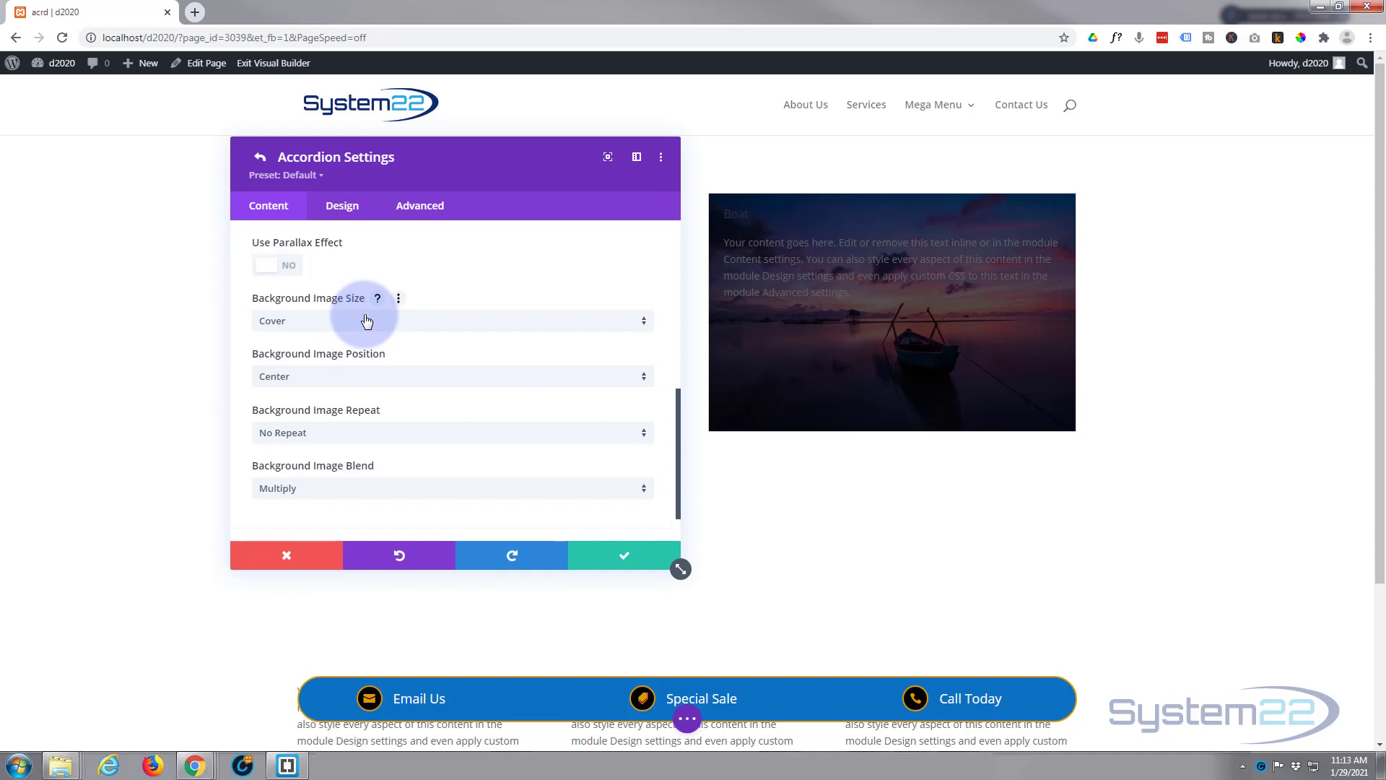
left_click(368, 488)
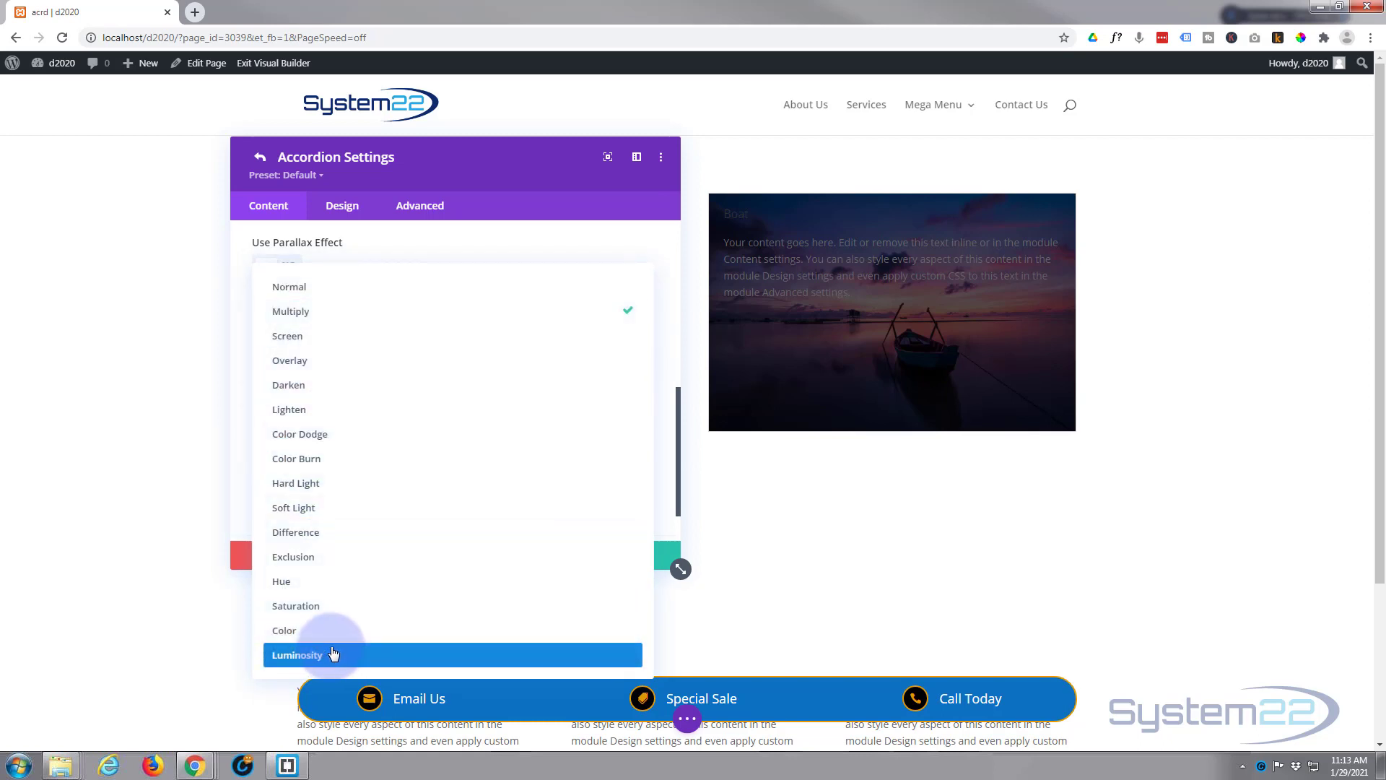
left_click(426, 236)
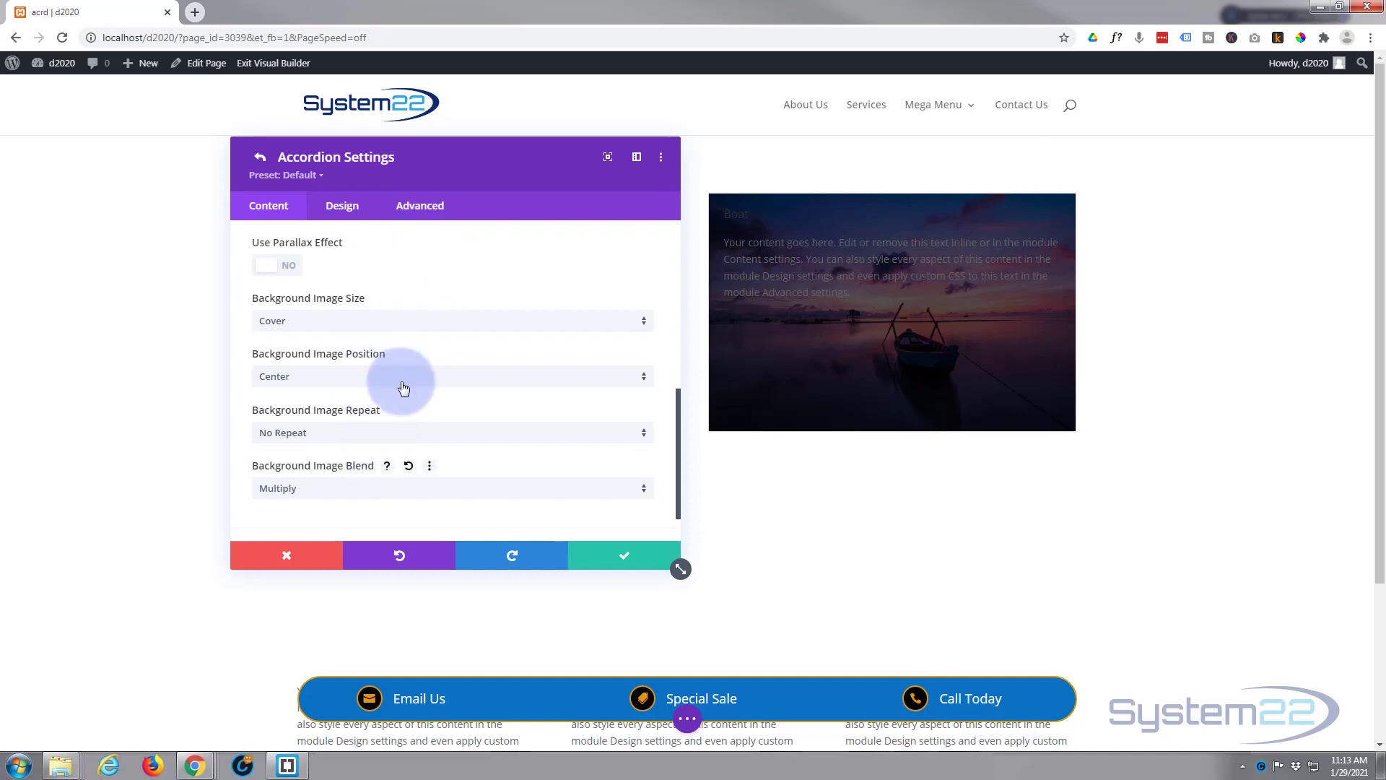
Step: Lower the hover background colour's opacity to rgba(0,0,0,0.39)
scroll(403, 388, "up", 2)
scroll(403, 388, "up", 1)
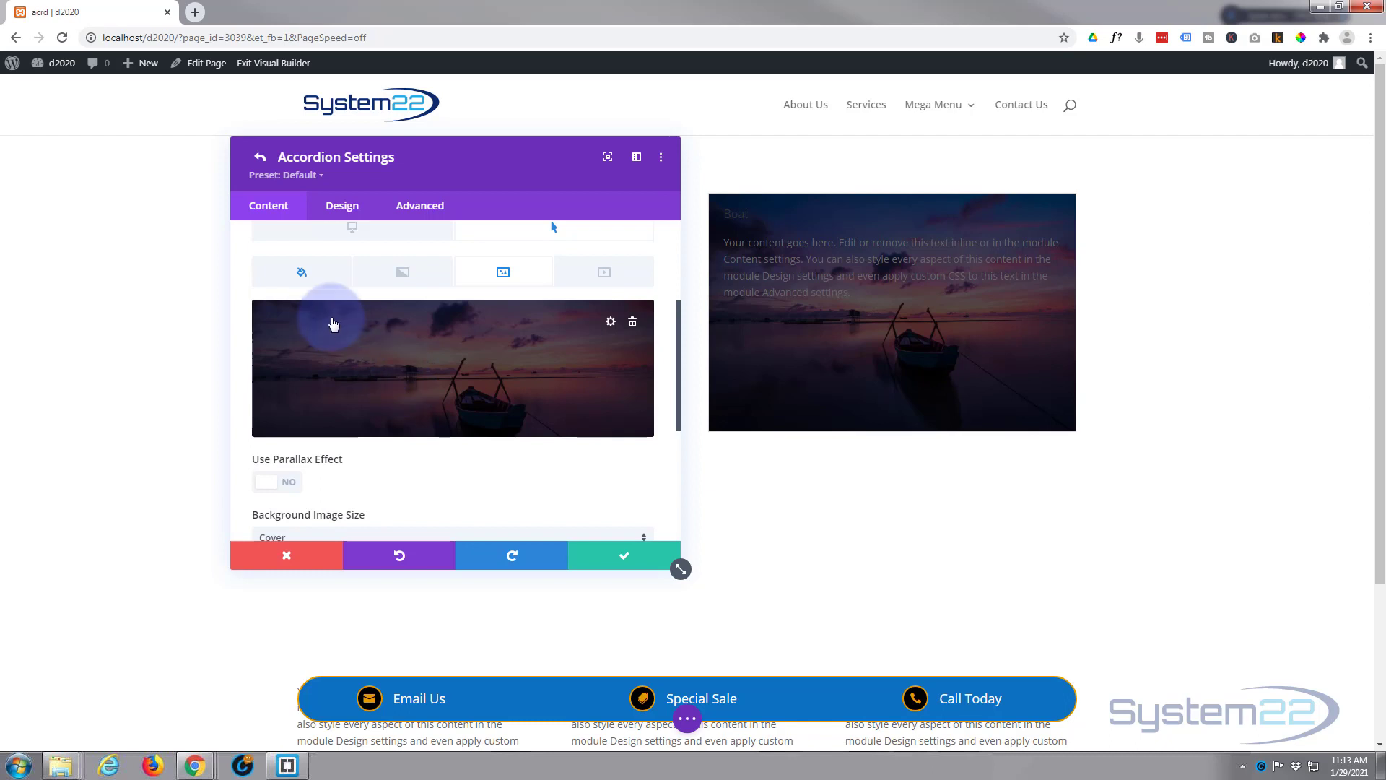
left_click(314, 276)
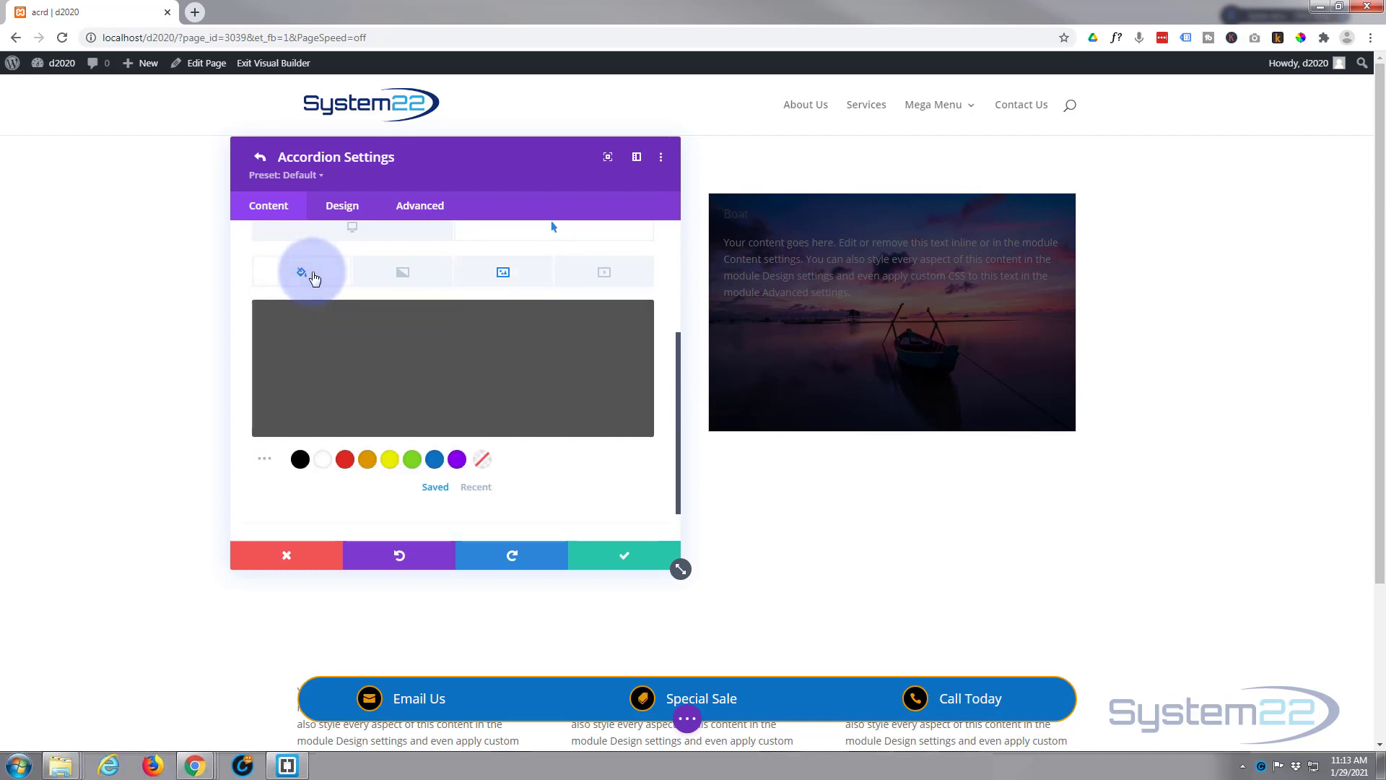
left_click(446, 356)
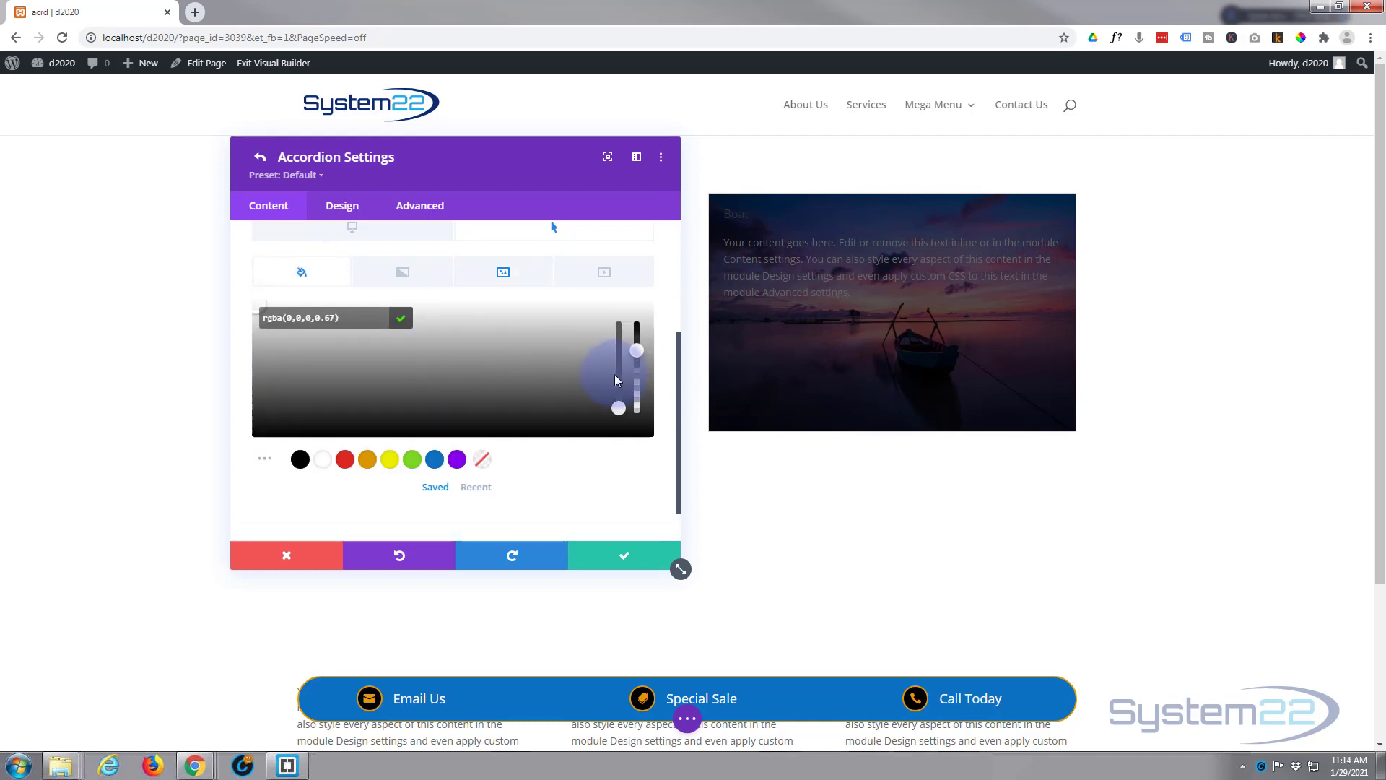
left_click(637, 351)
left_click_drag(638, 350, 636, 383)
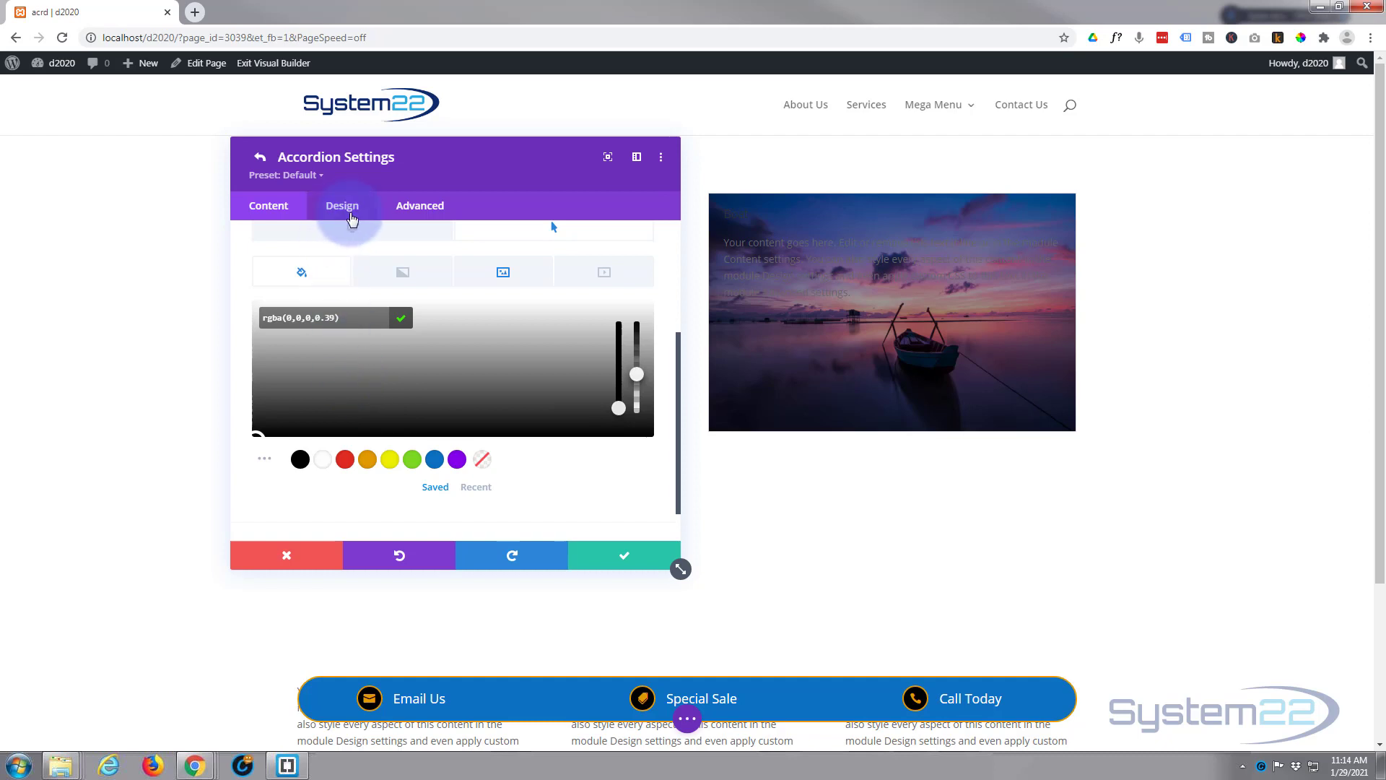
Step: Set the Open Title Text Color to white in the Title Text options
left_click(353, 210)
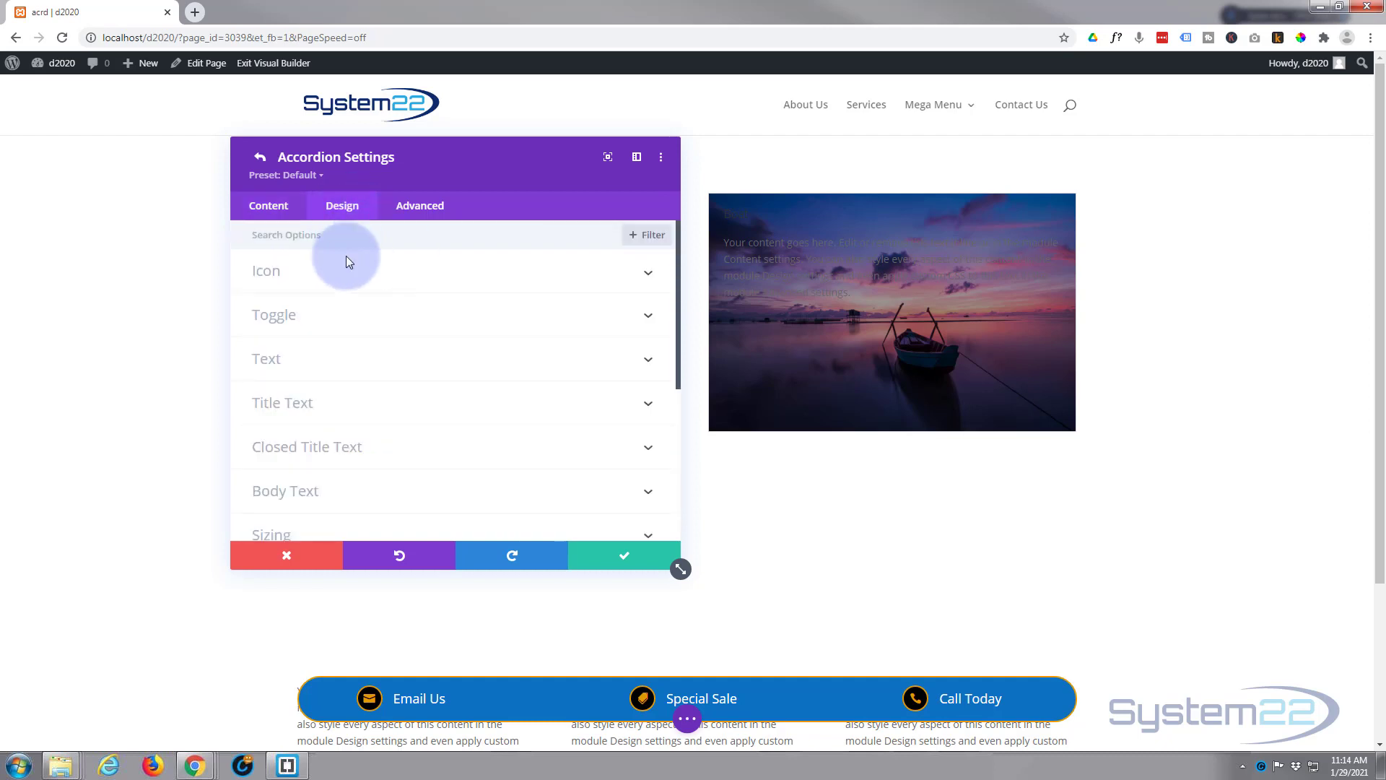
left_click(390, 402)
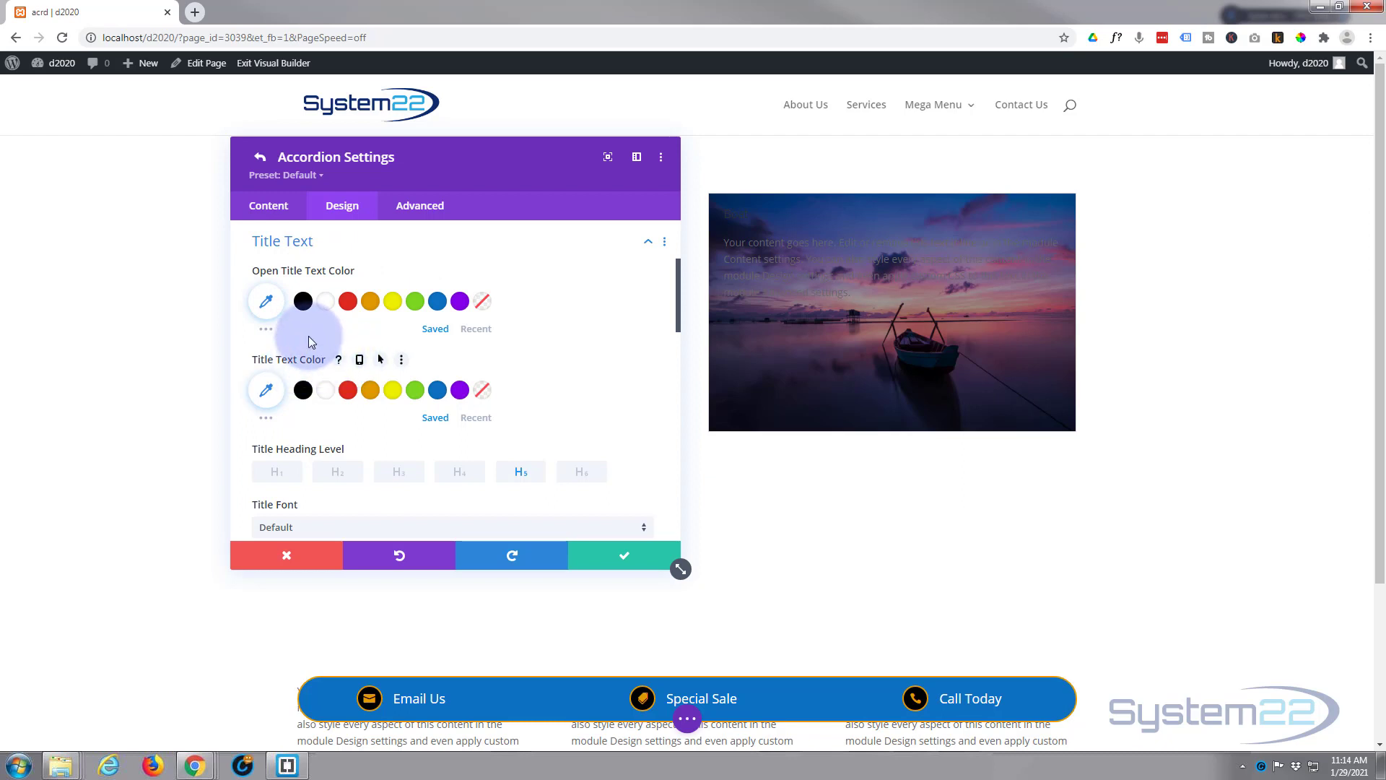
left_click(325, 302)
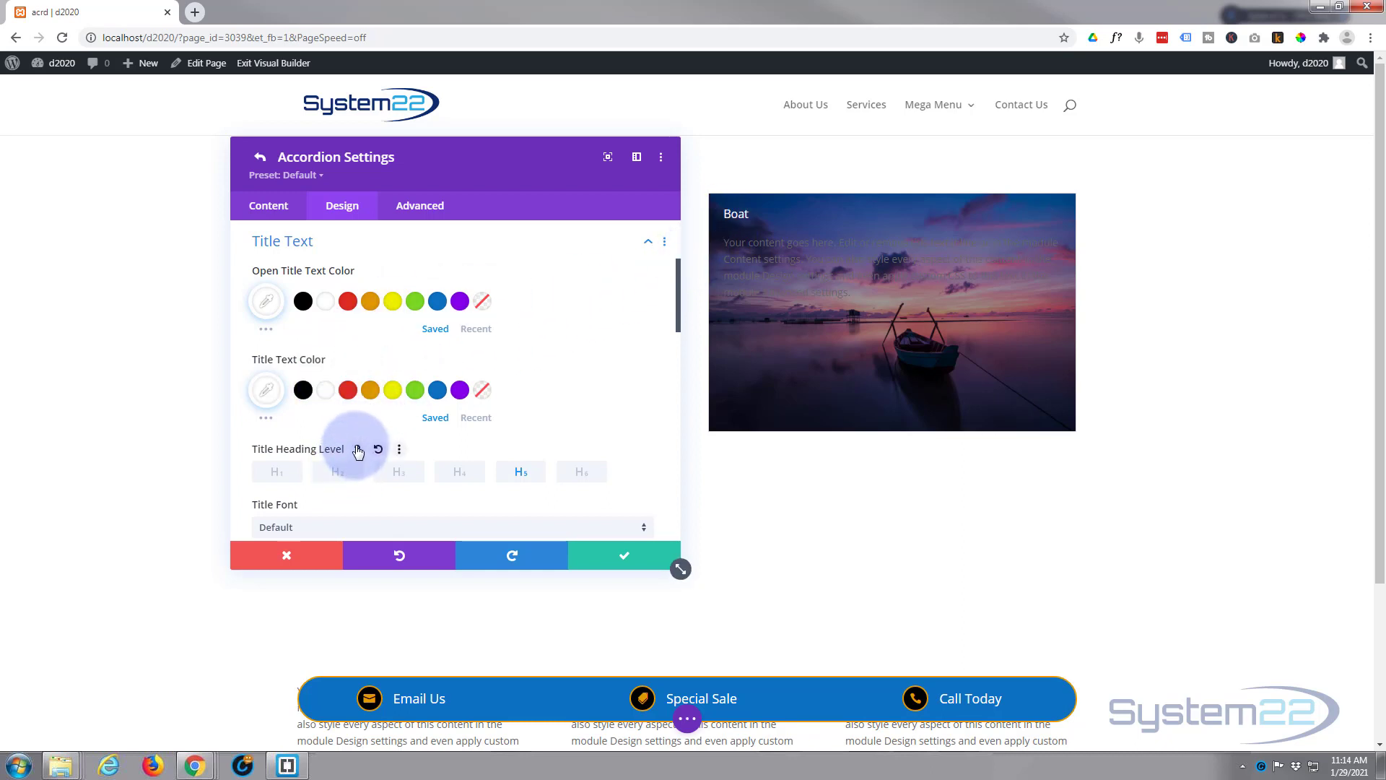
scroll(358, 450, "down", 2)
scroll(357, 444, "up", 3)
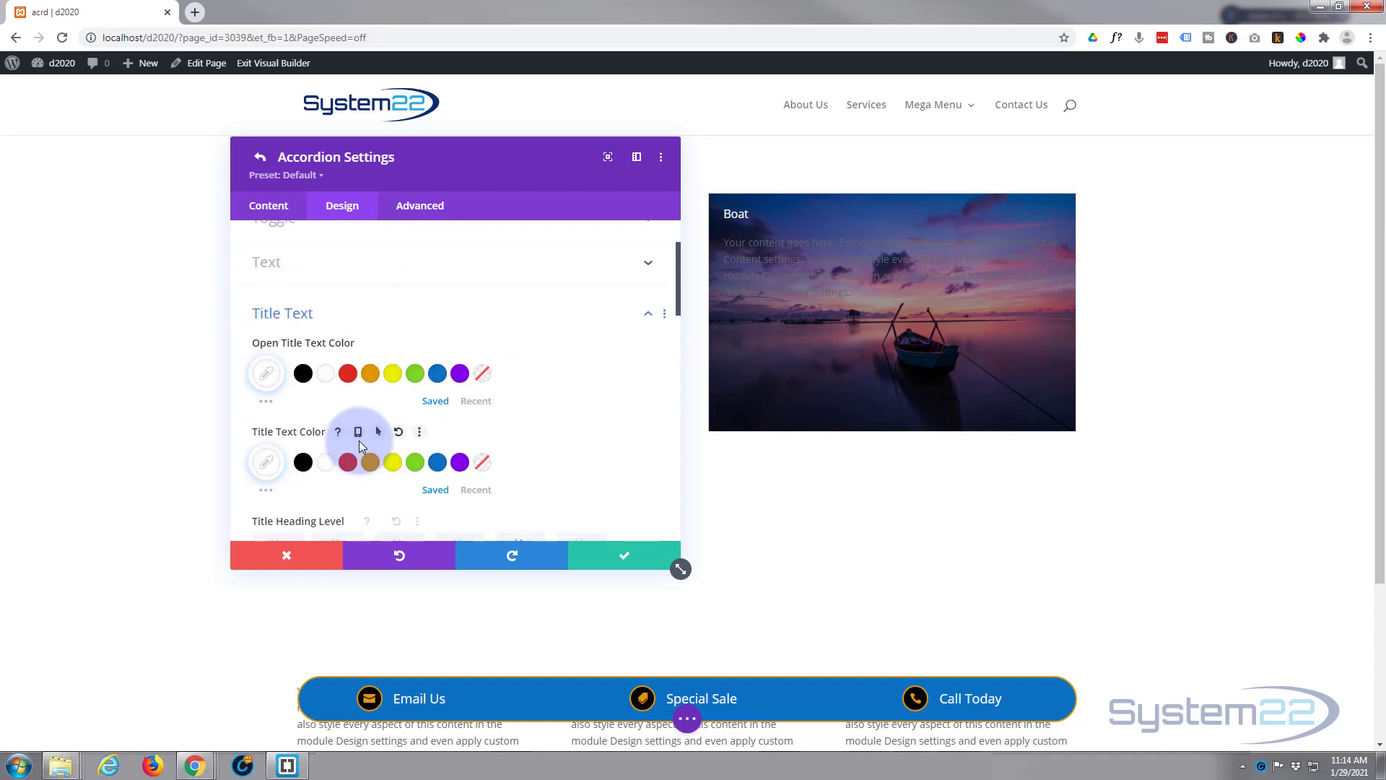
scroll(358, 441, "down", 2)
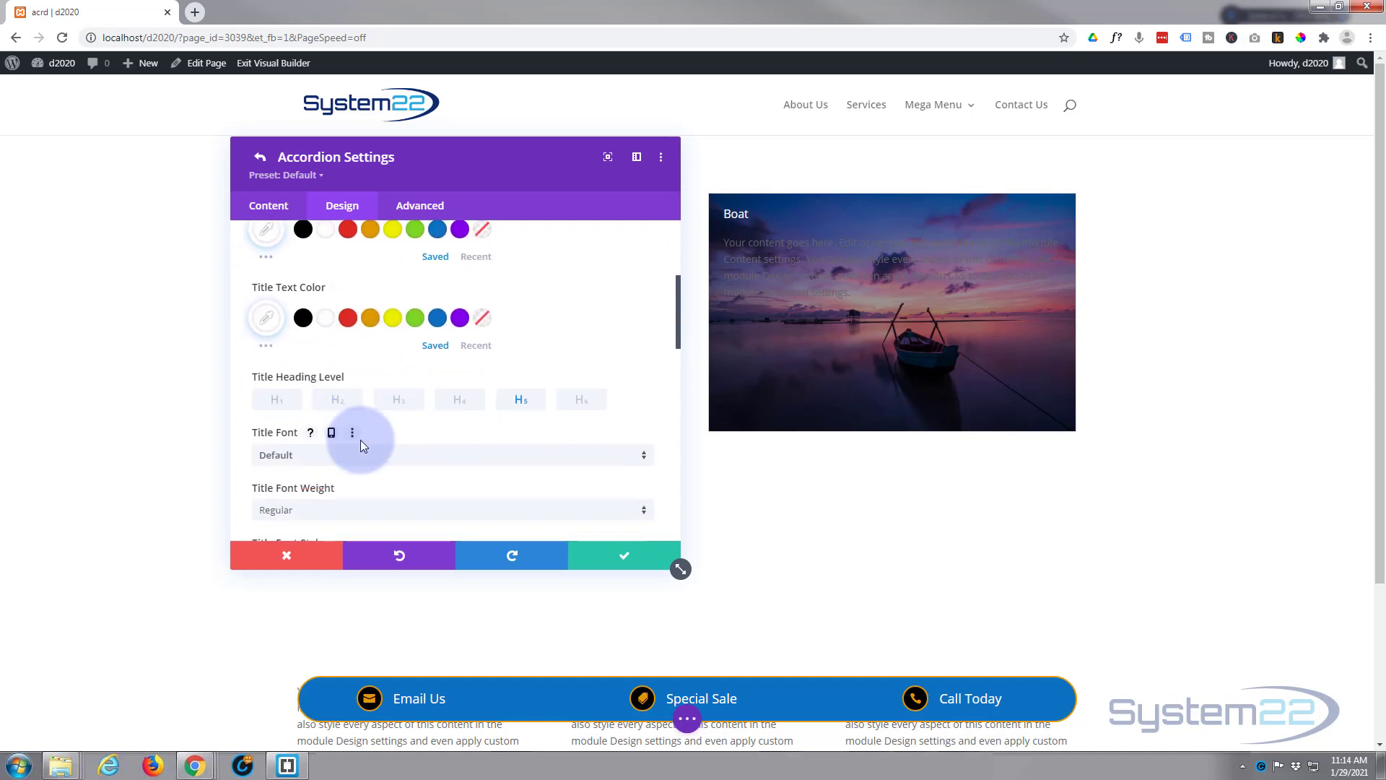
scroll(361, 440, "down", 1)
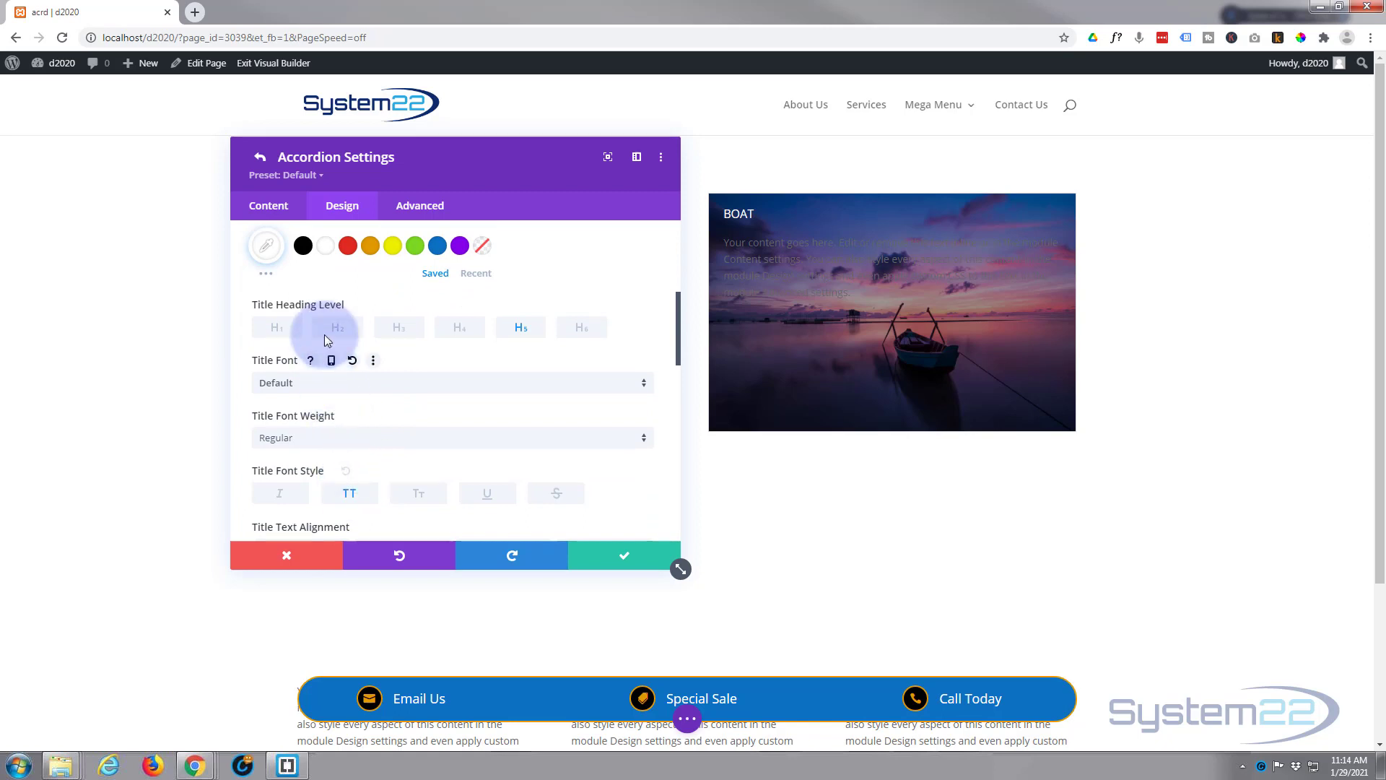
scroll(376, 338, "up", 4)
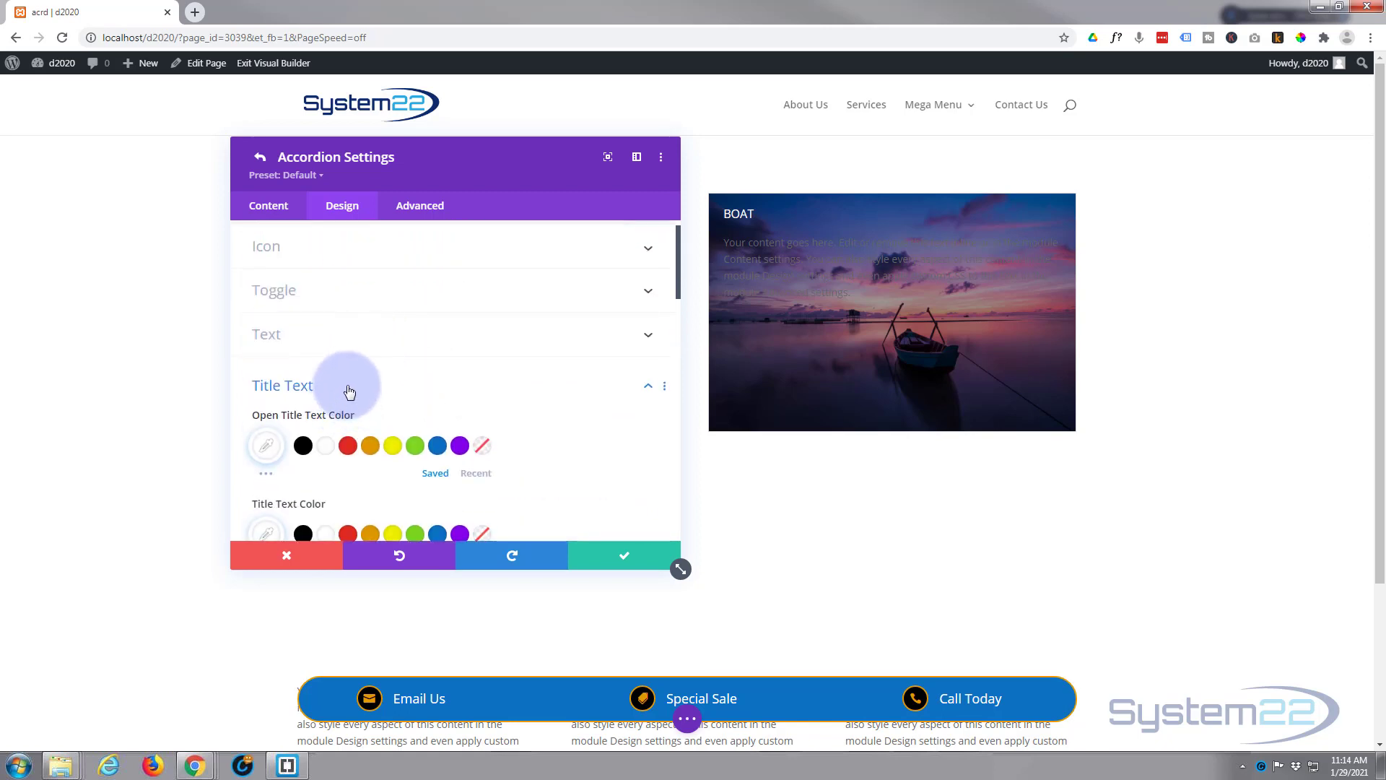
left_click(347, 385)
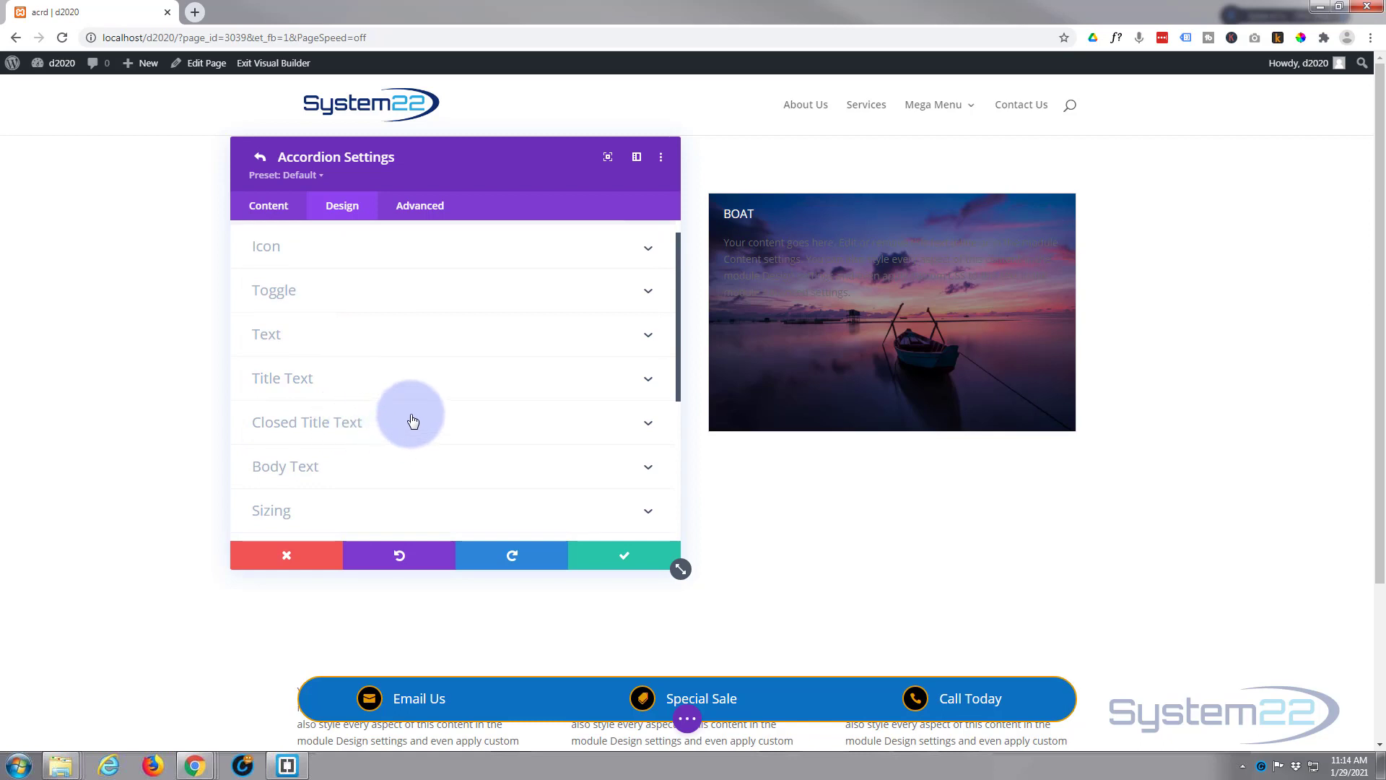
Step: Set the Body Text Color to white (#ffffff)
scroll(405, 417, "down", 1)
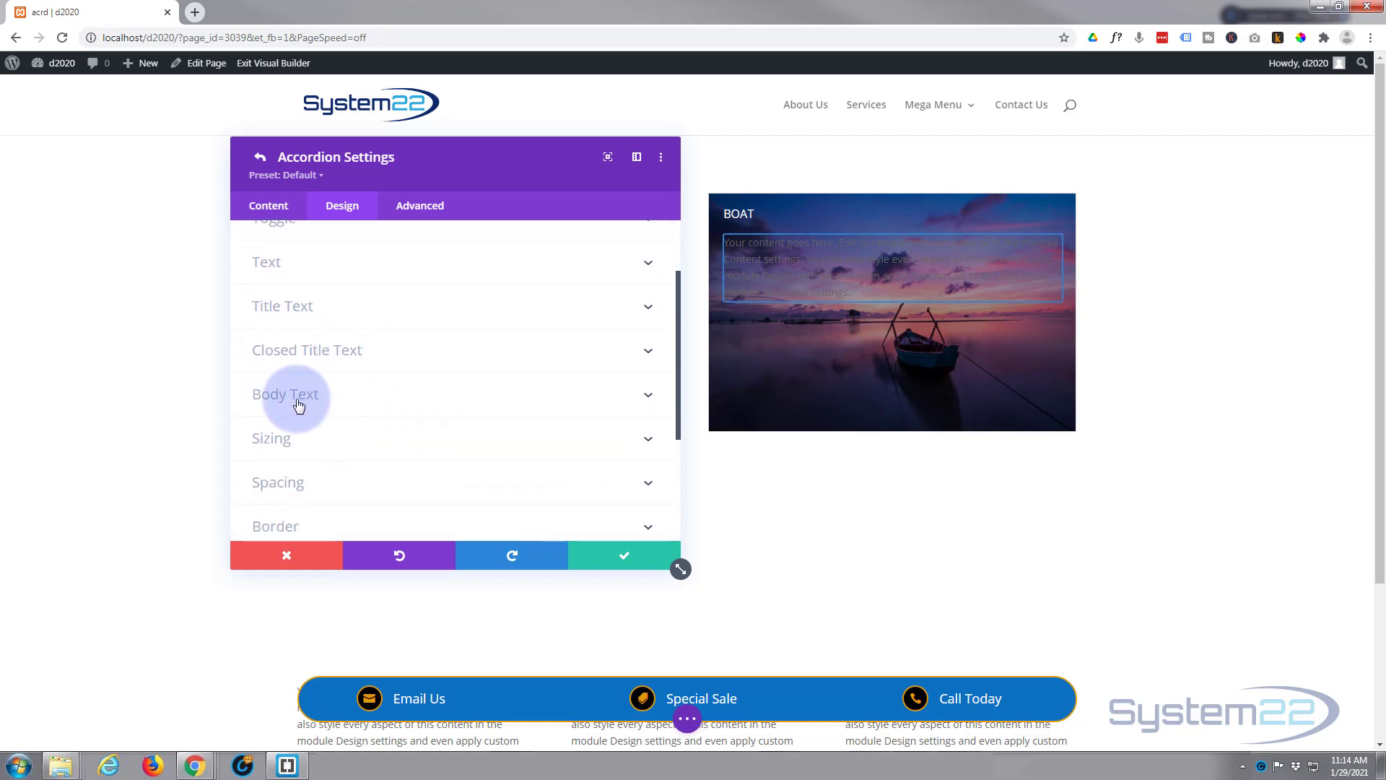
left_click(380, 399)
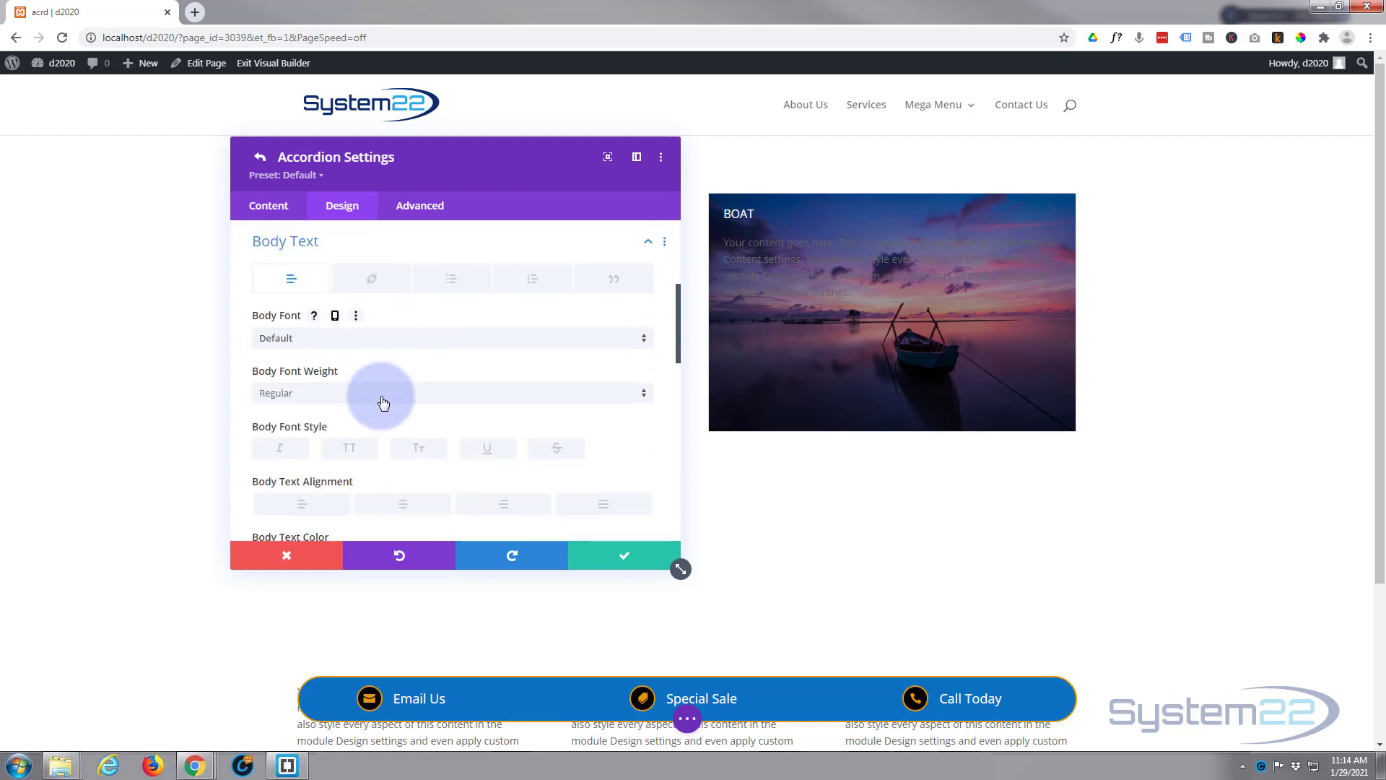
scroll(383, 402, "down", 3)
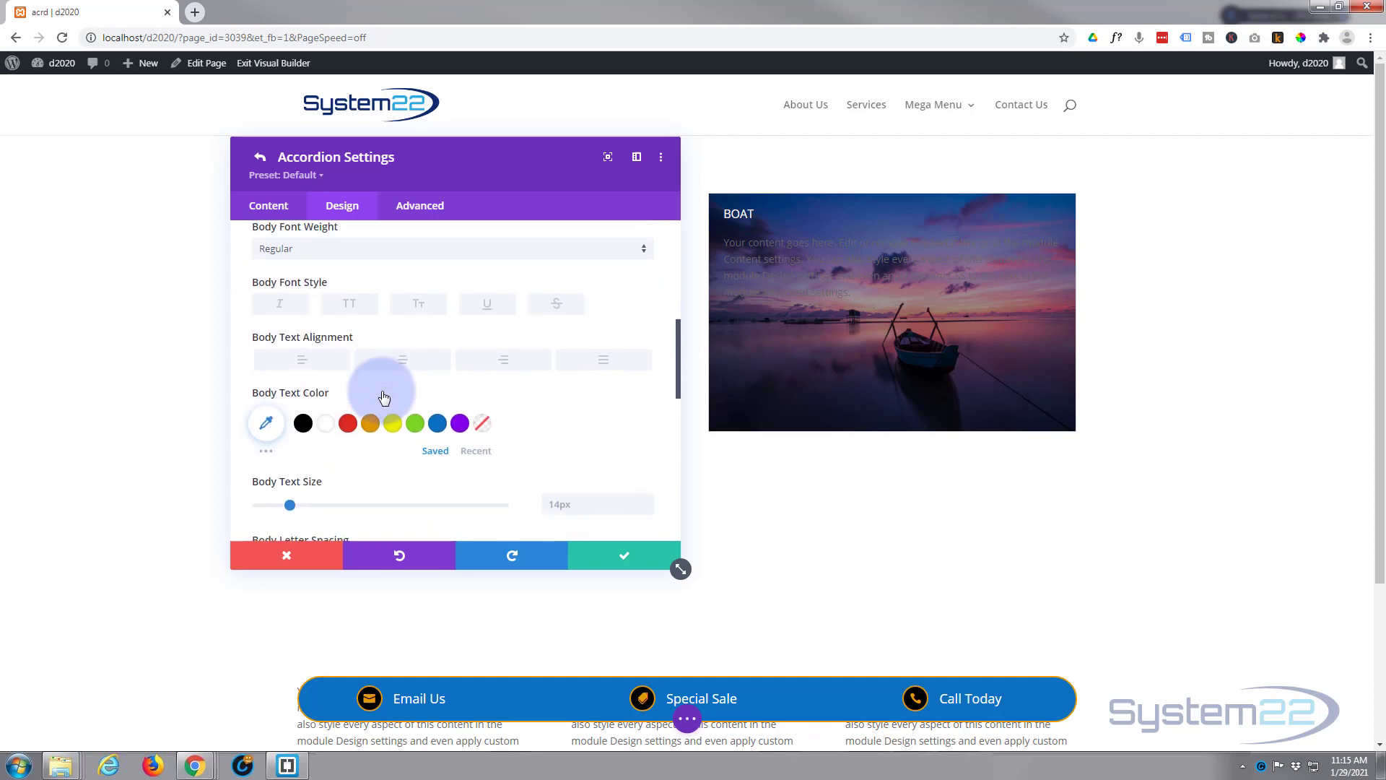
left_click(326, 353)
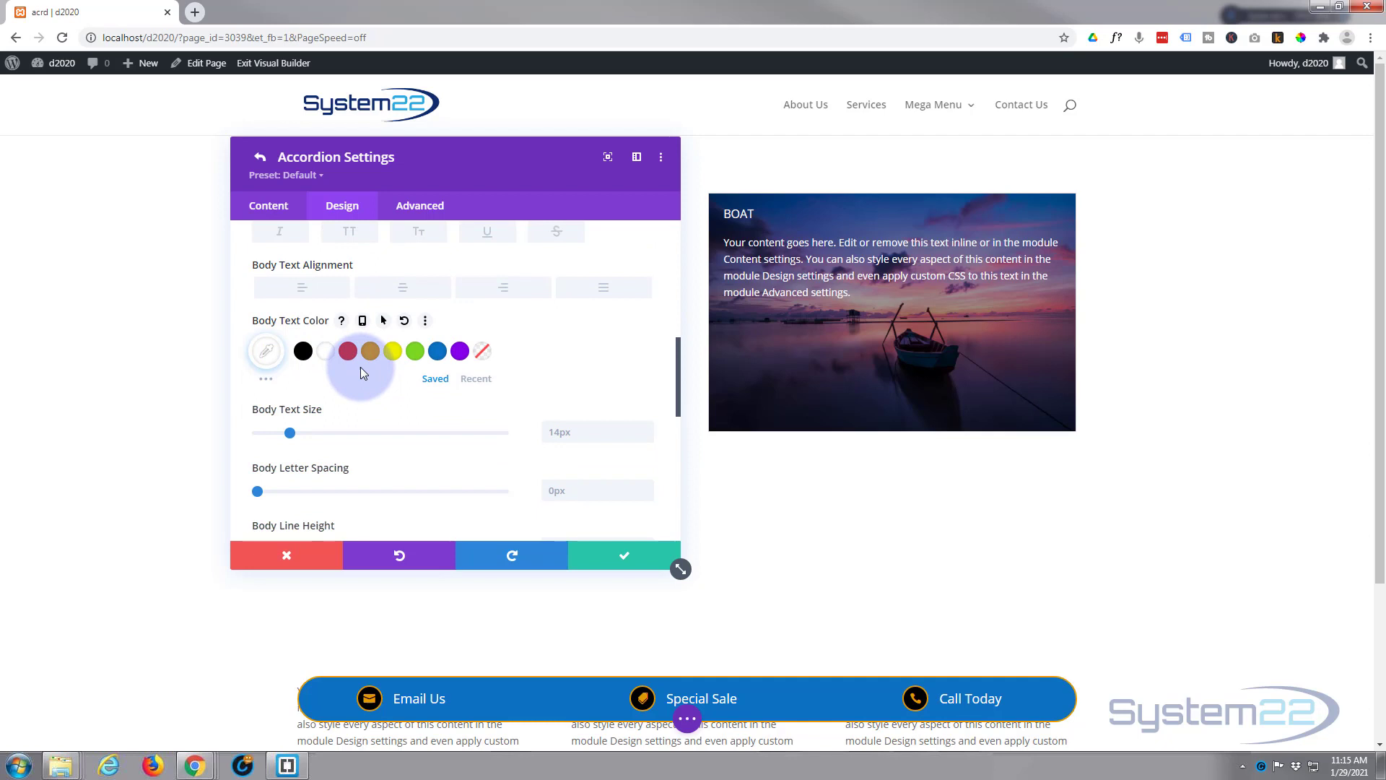
Step: Review the item's Desktop background settings, then return to the Design option groups list
left_click(271, 211)
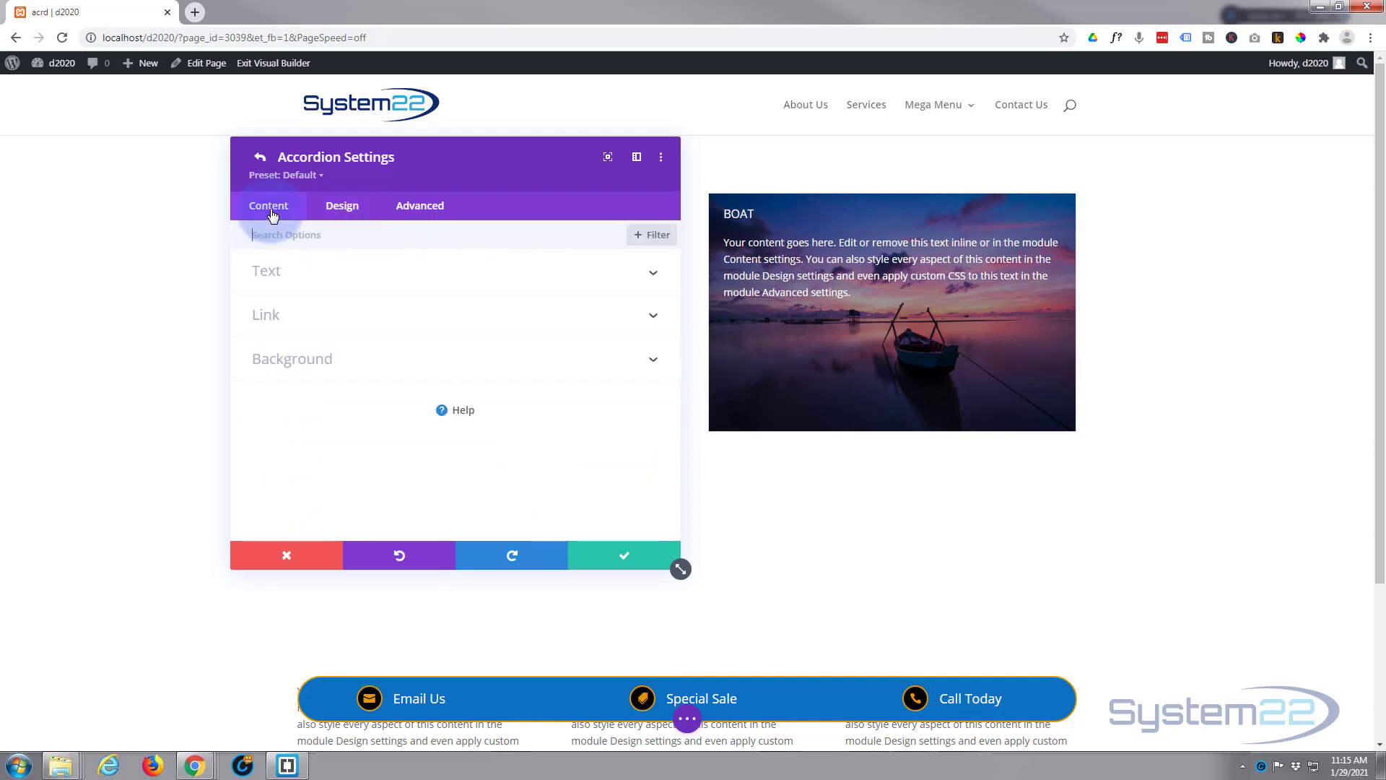
left_click(434, 363)
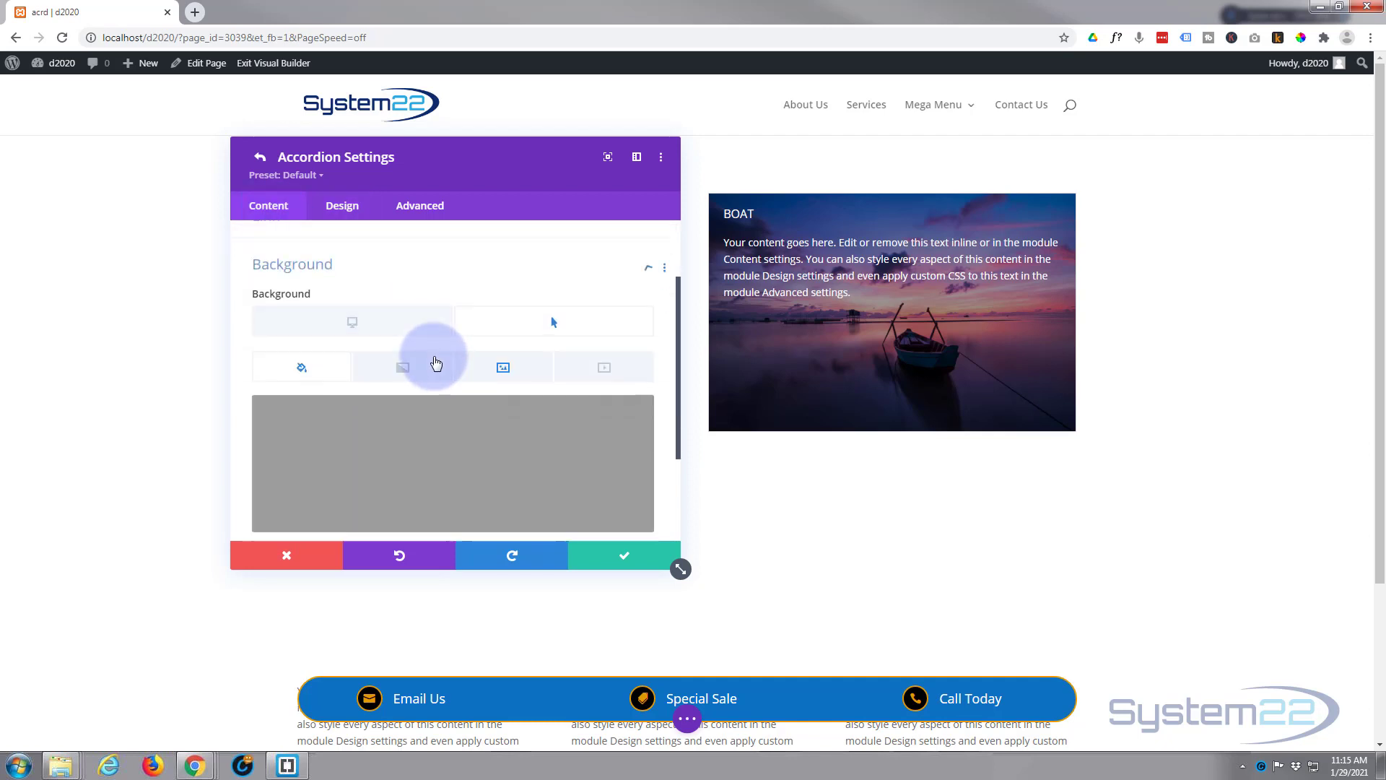
left_click(353, 309)
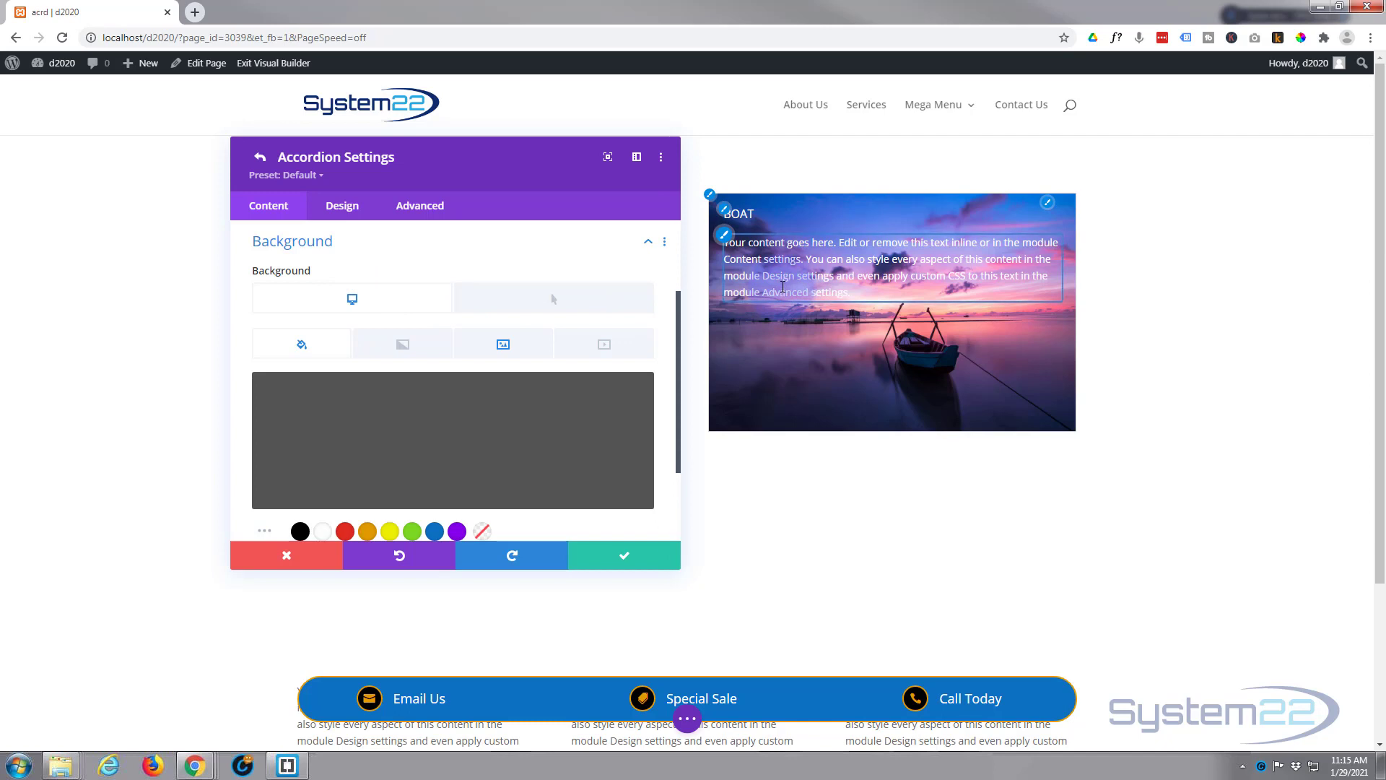
left_click(354, 209)
scroll(410, 393, "down", 3)
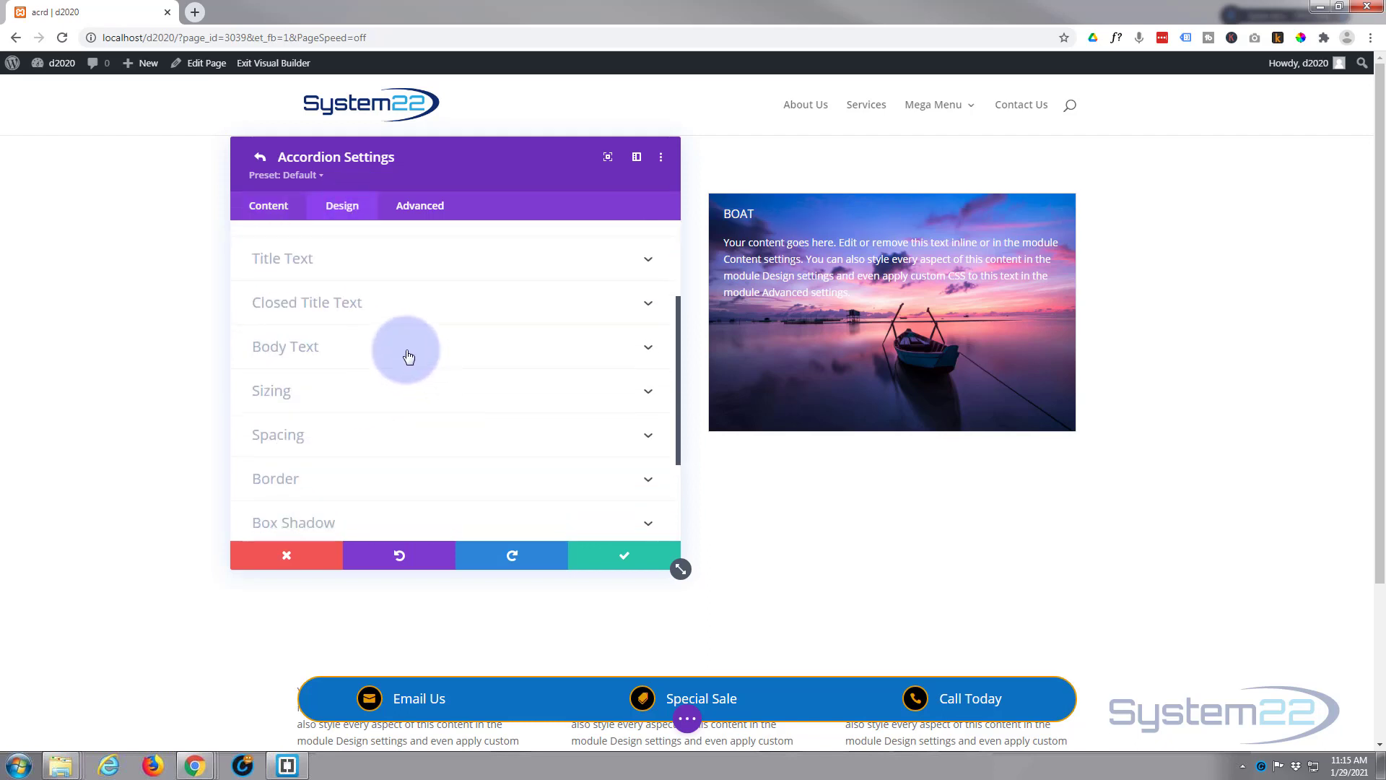
Step: Set the Boat item's body text color to Transparent on desktop and white on hover
left_click(407, 348)
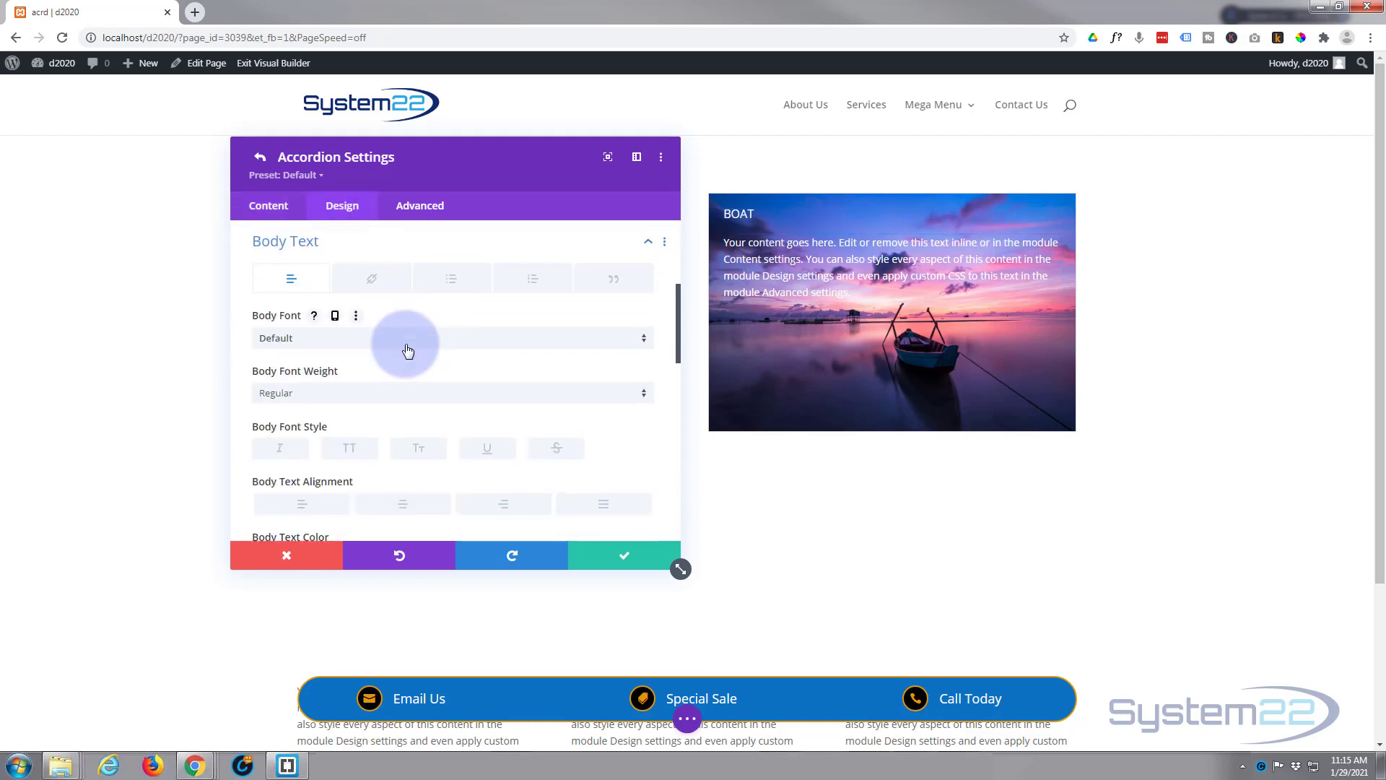
scroll(406, 350, "down", 2)
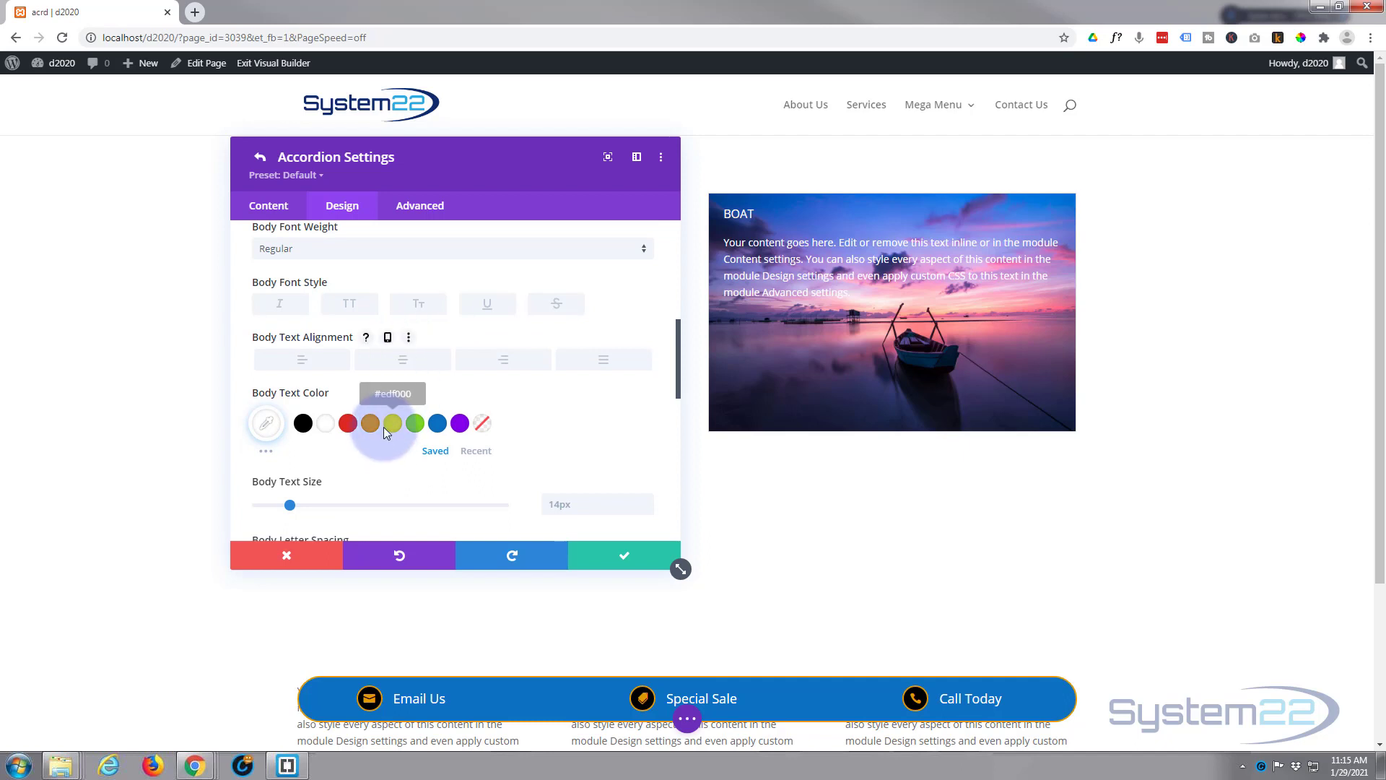
left_click(327, 431)
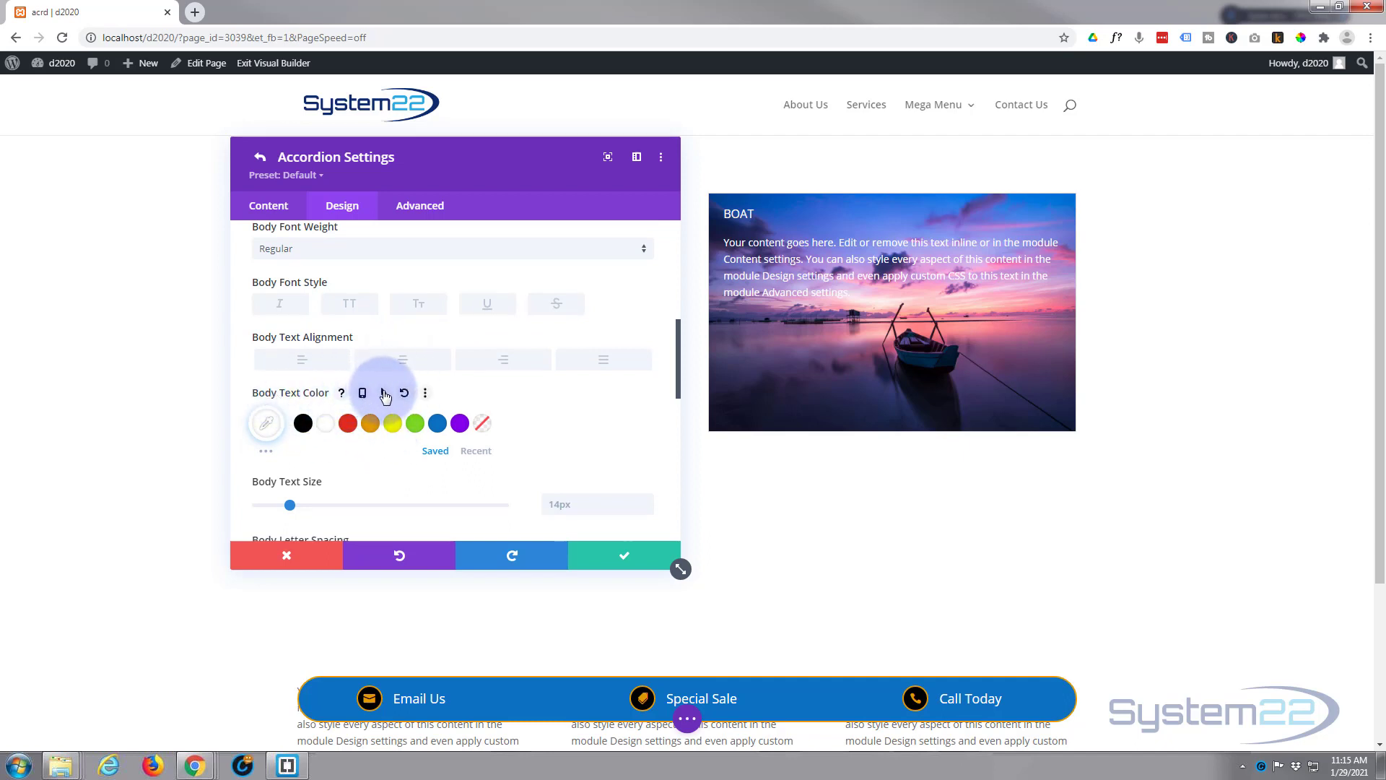
left_click(385, 395)
left_click(538, 426)
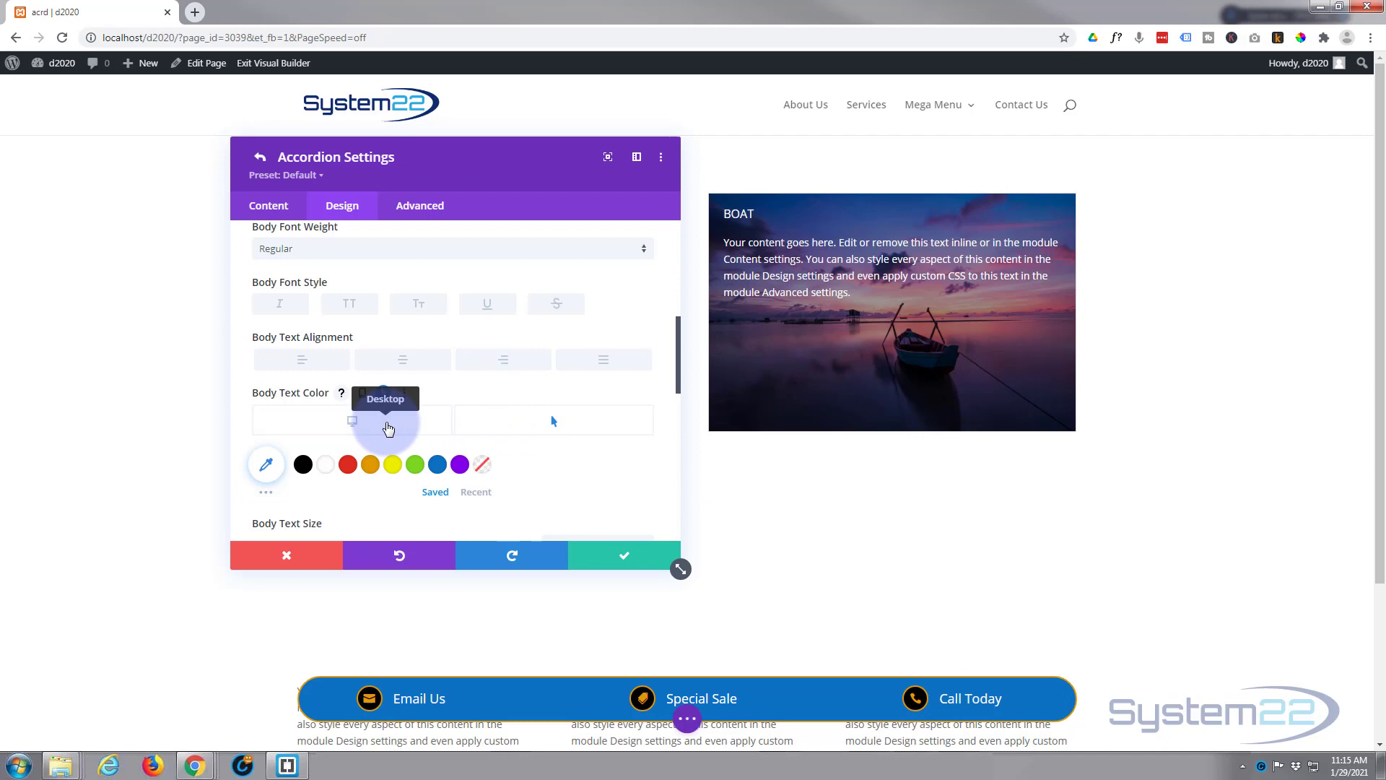
left_click(388, 429)
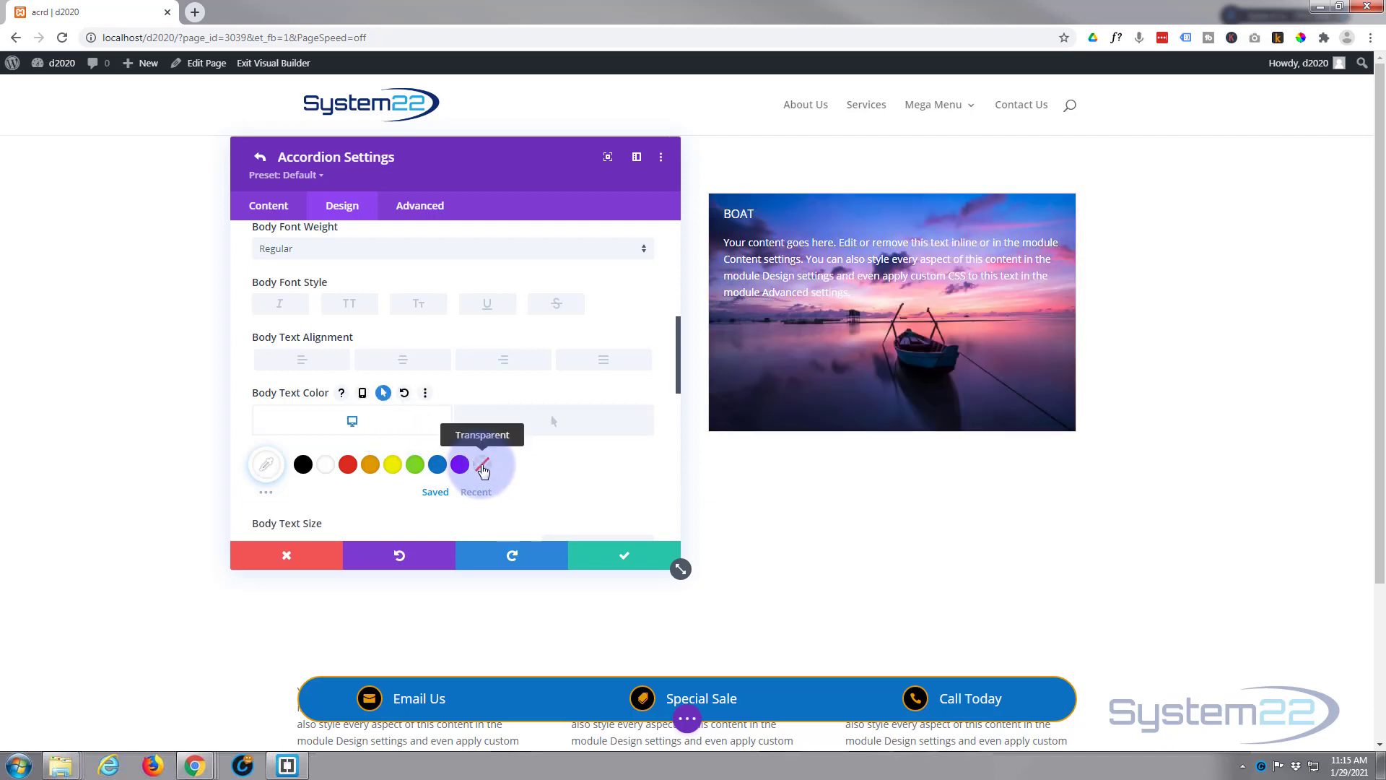
left_click(483, 465)
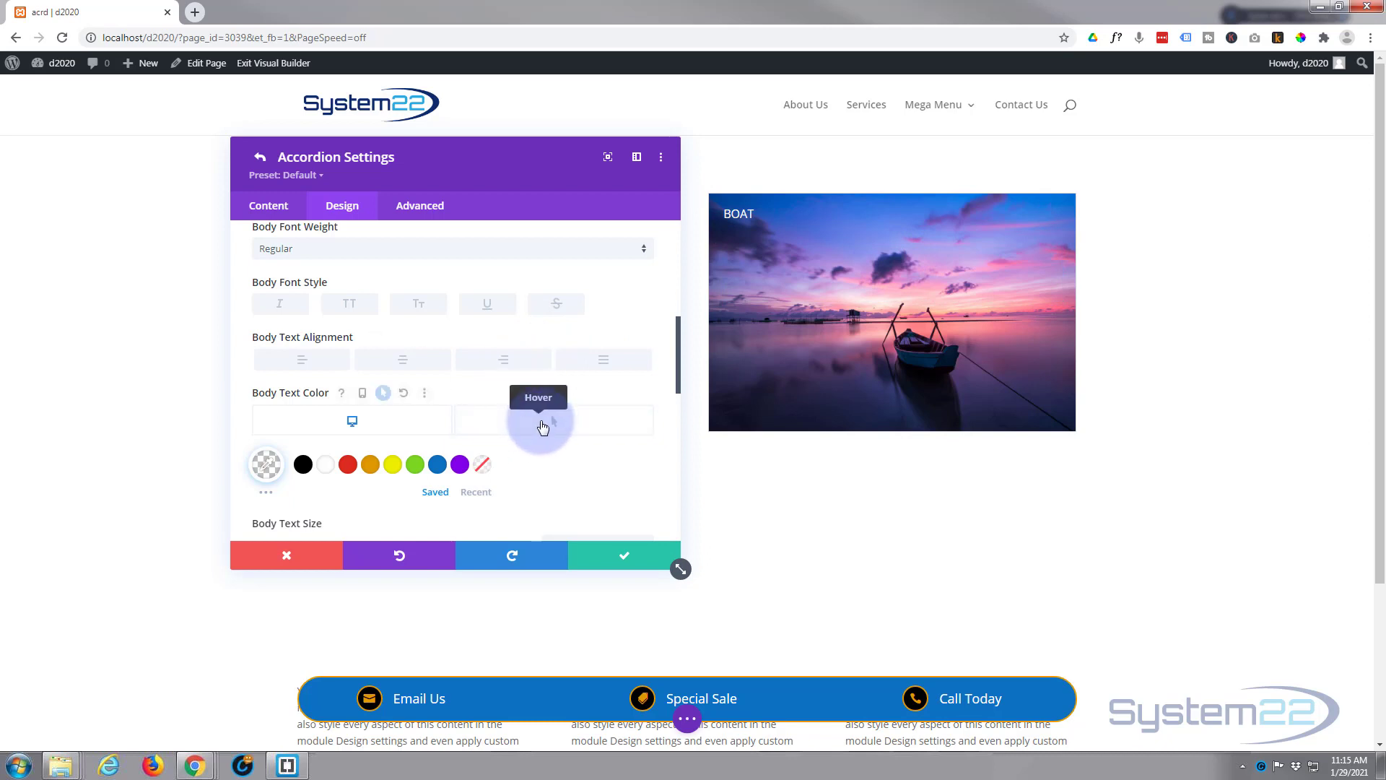
left_click(543, 427)
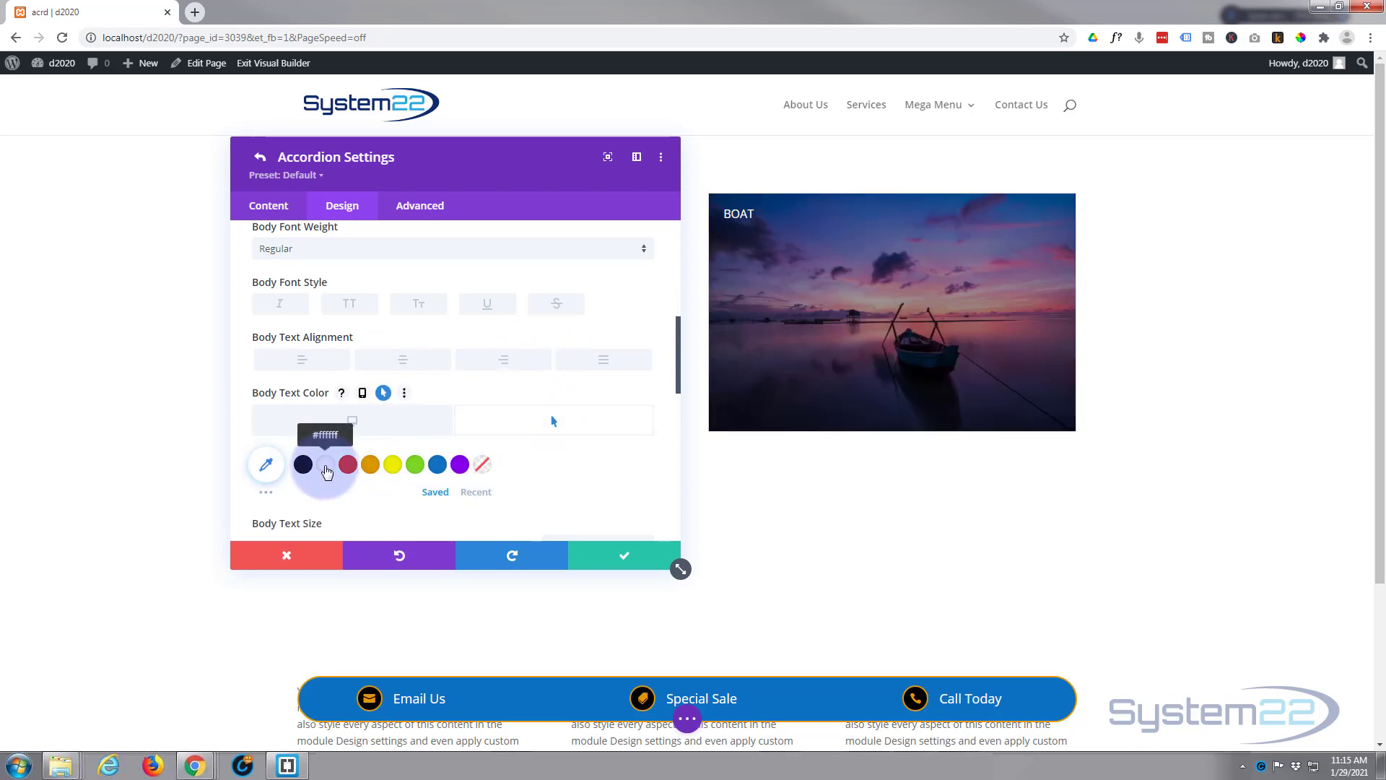
left_click(327, 471)
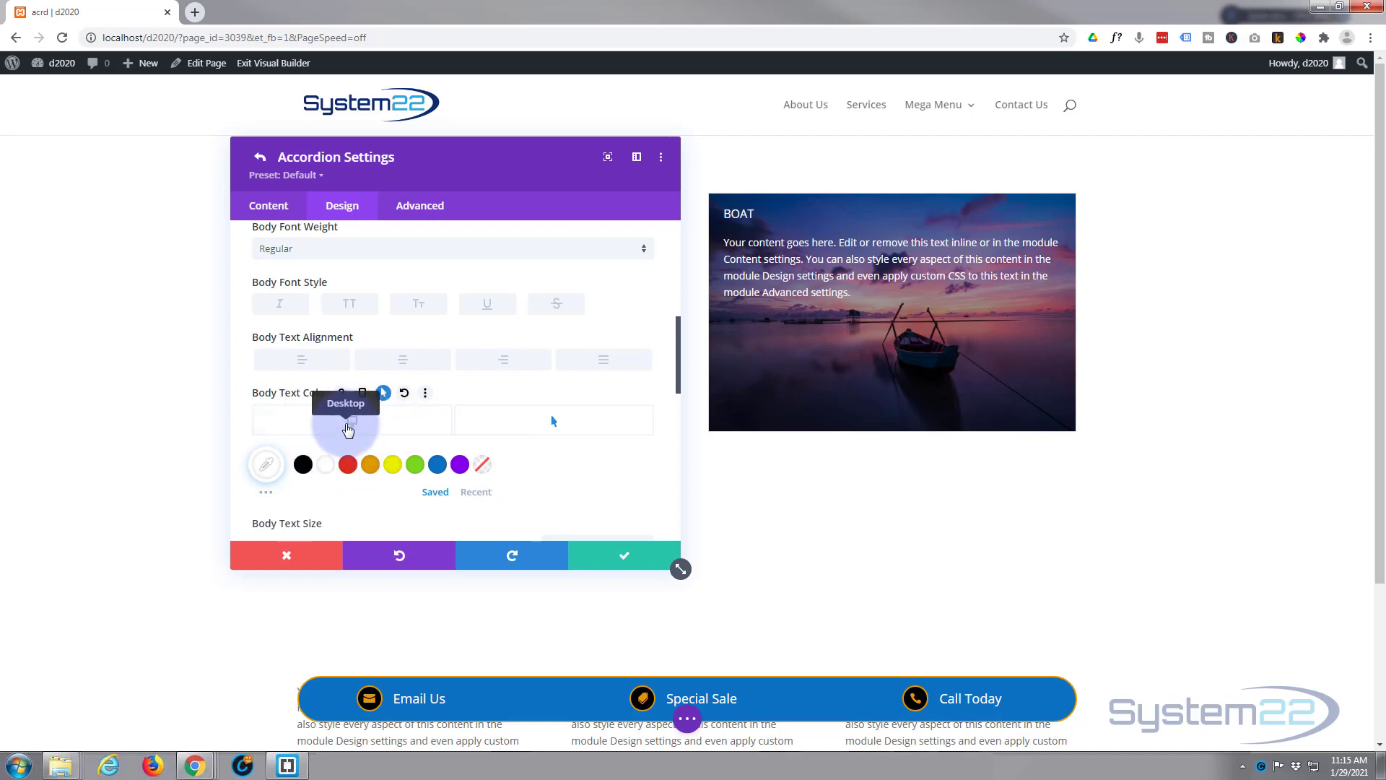
left_click(347, 429)
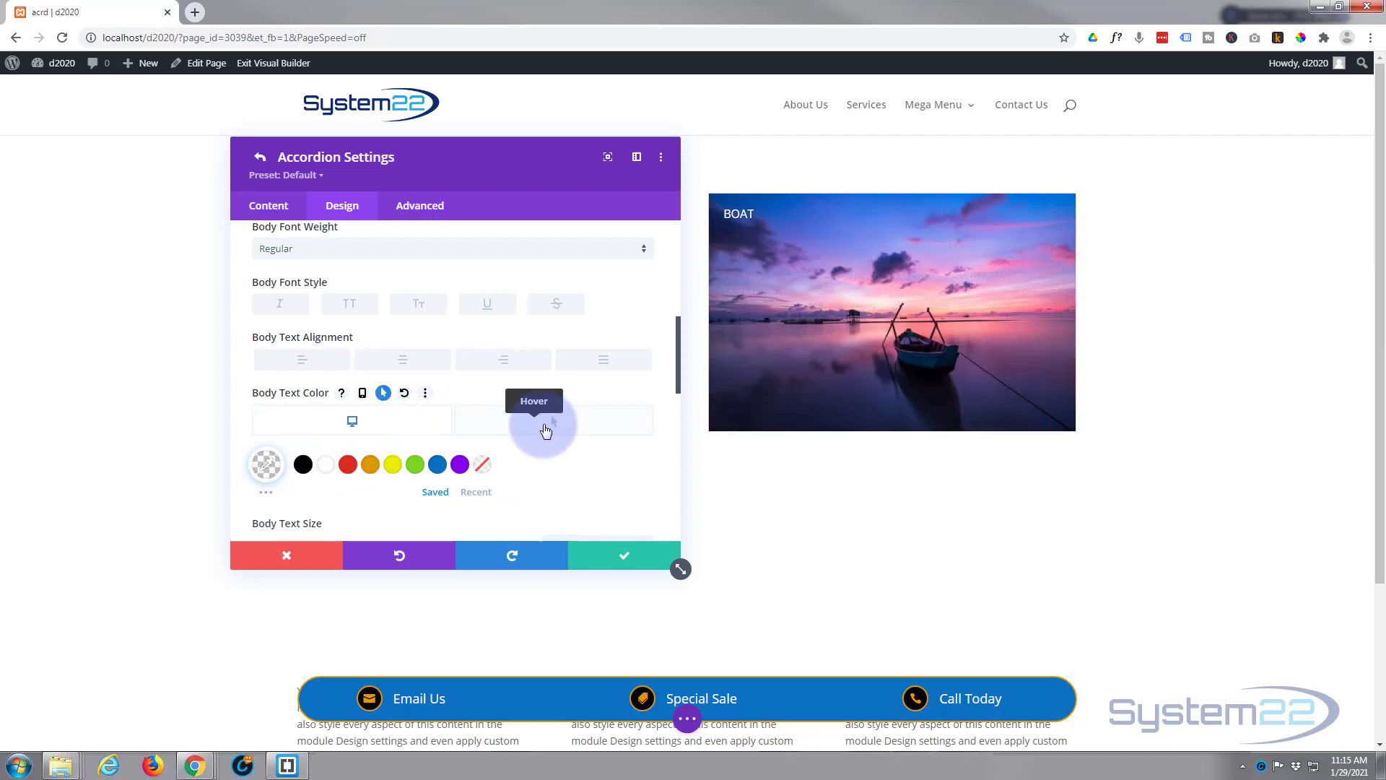
left_click(546, 432)
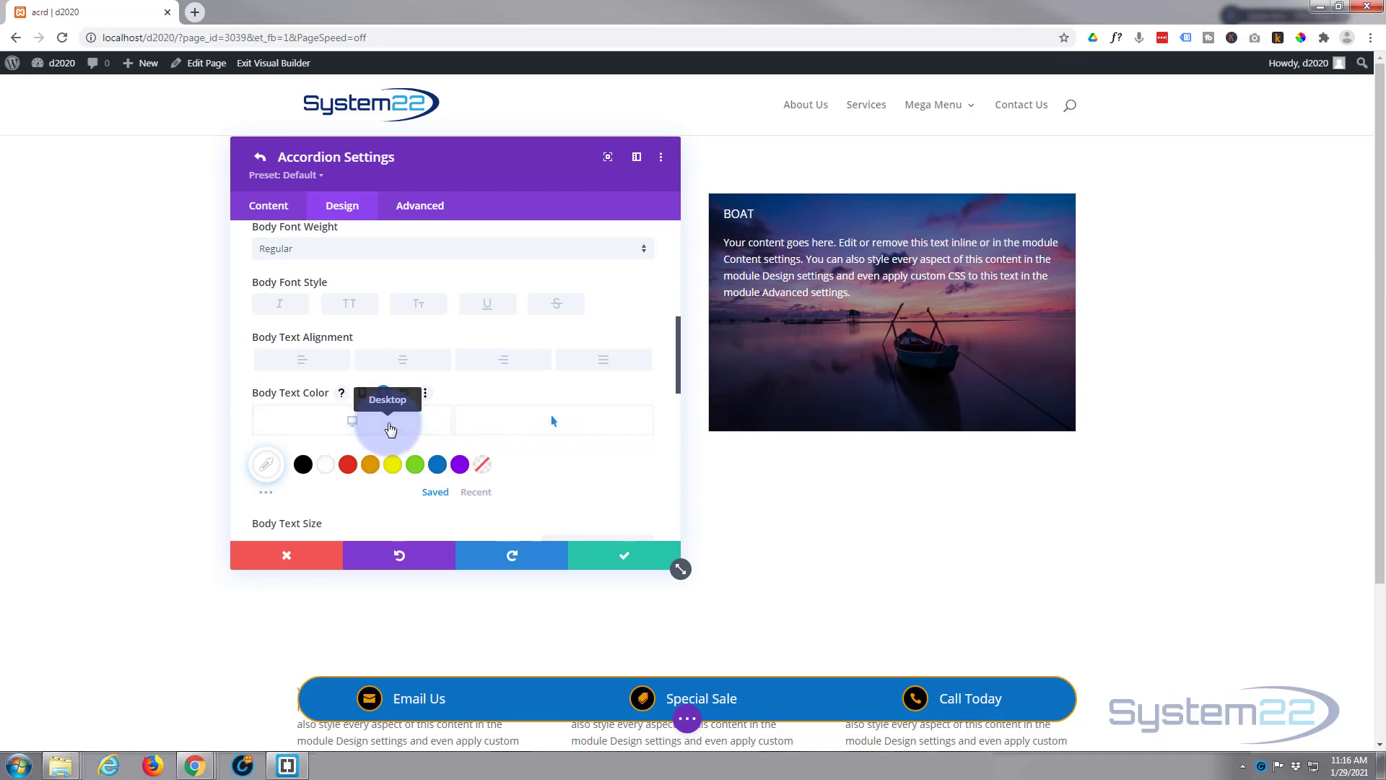
left_click(390, 430)
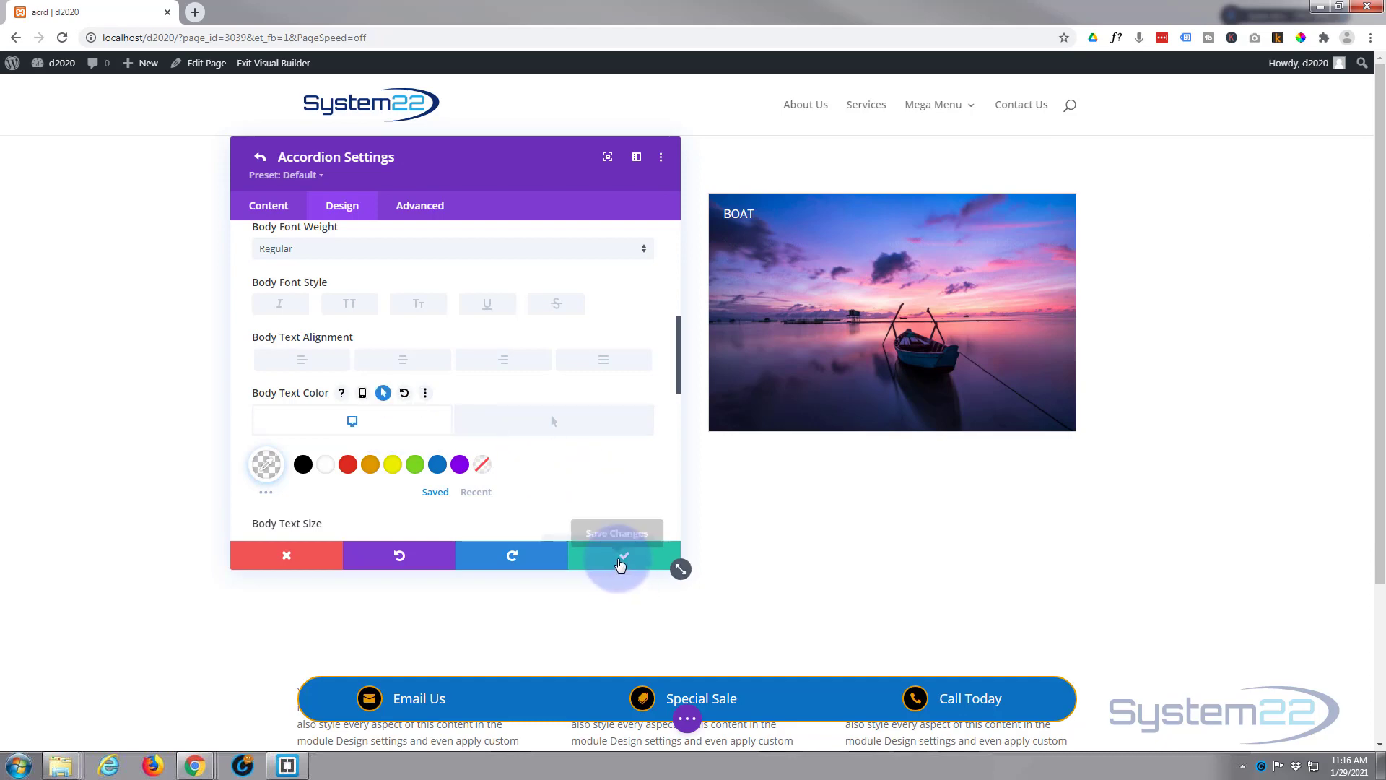
Step: Save the Boat item settings and duplicate the Boat item three times
left_click(616, 556)
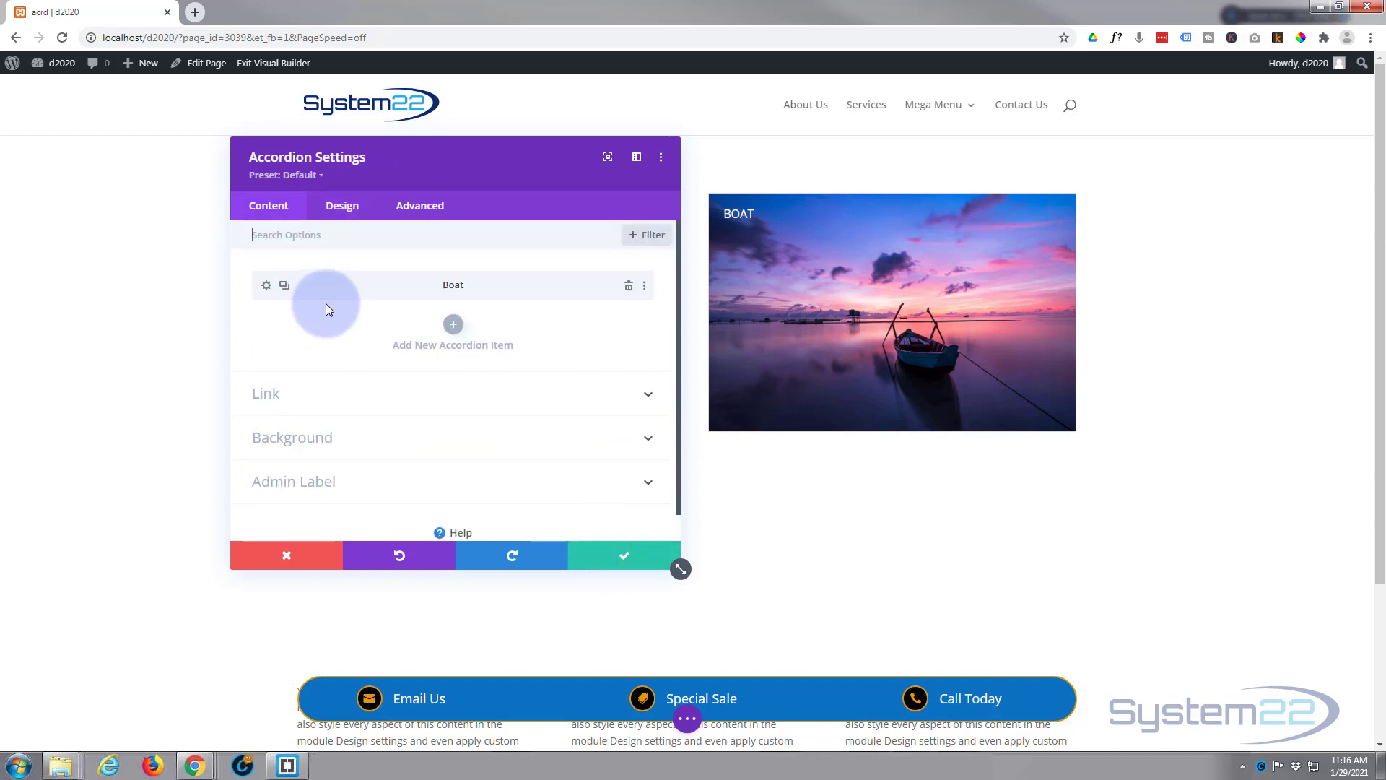
left_click(283, 287)
left_click(283, 288)
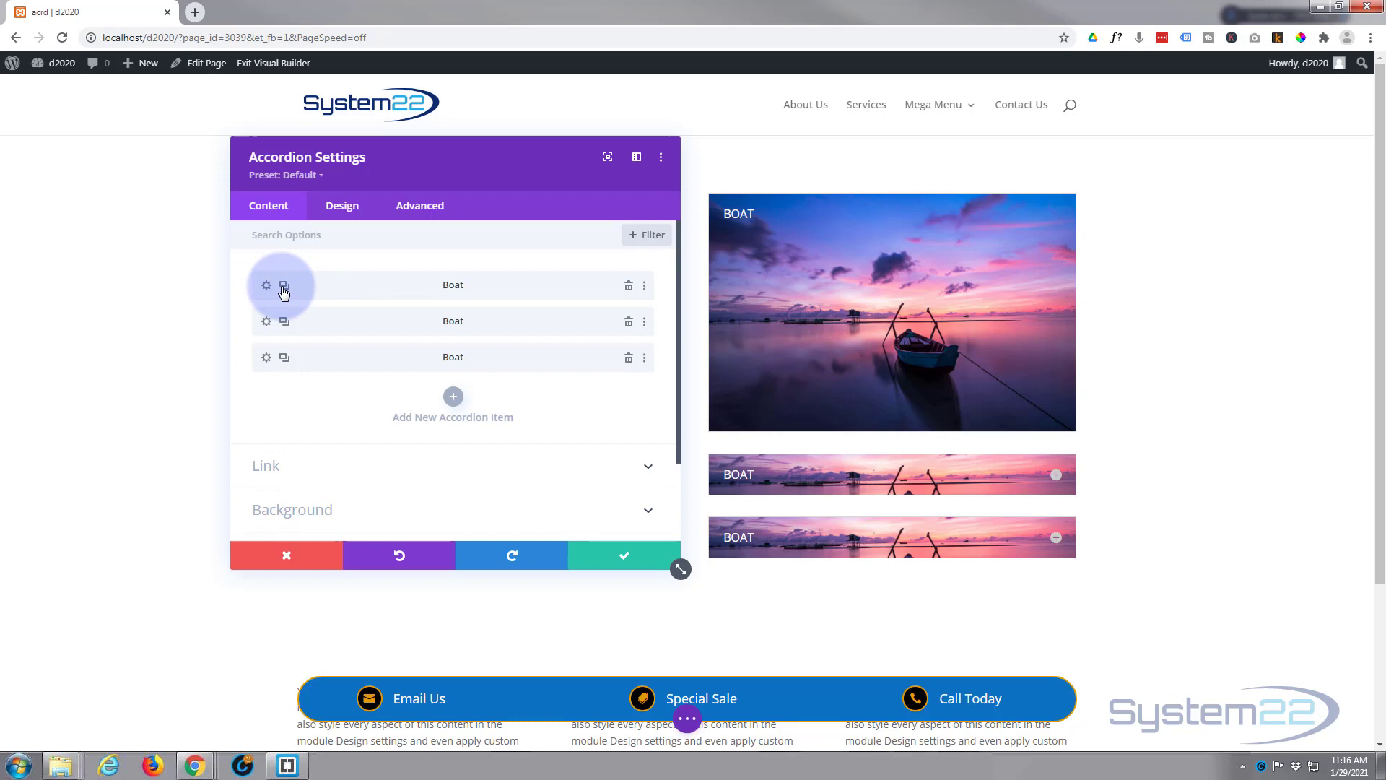
left_click(283, 287)
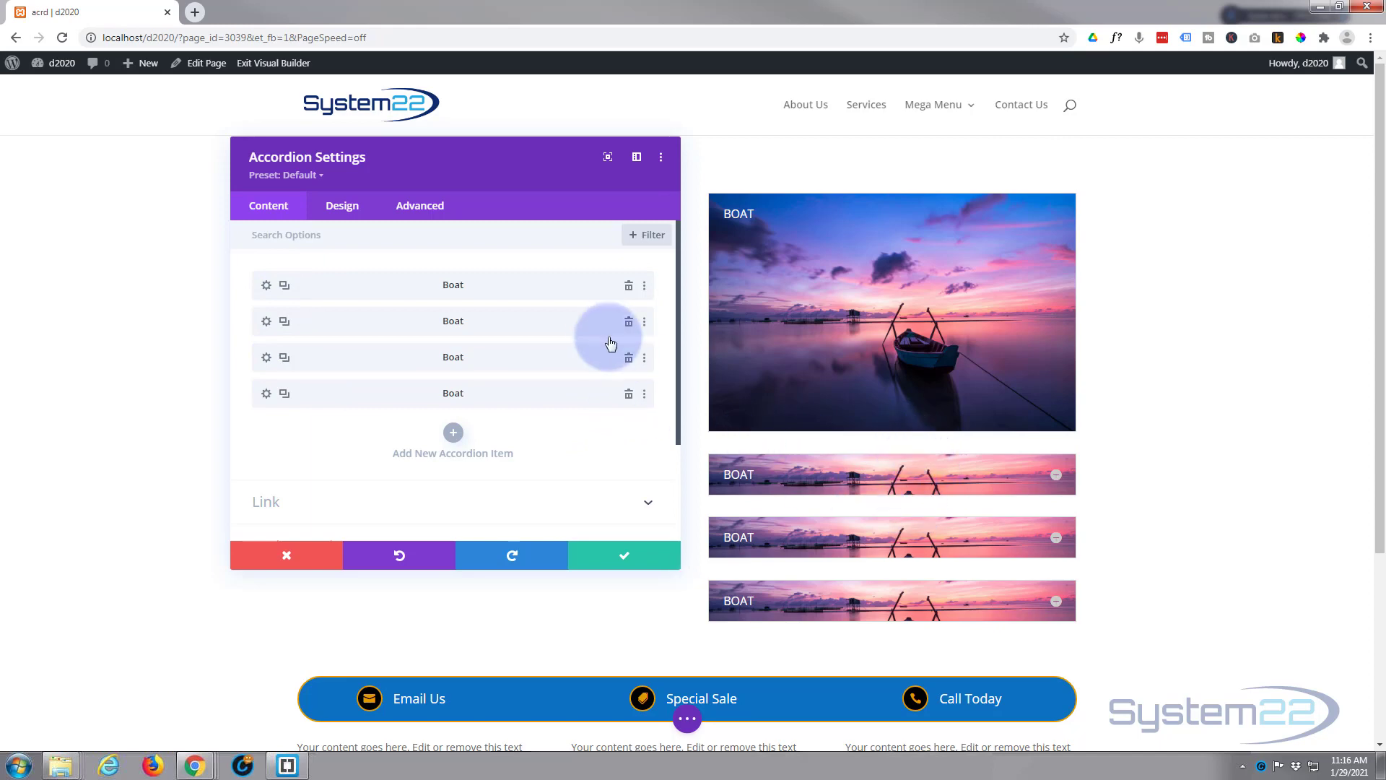
Step: Delete the three duplicate Boat items and open the remaining Boat item's settings
left_click(627, 323)
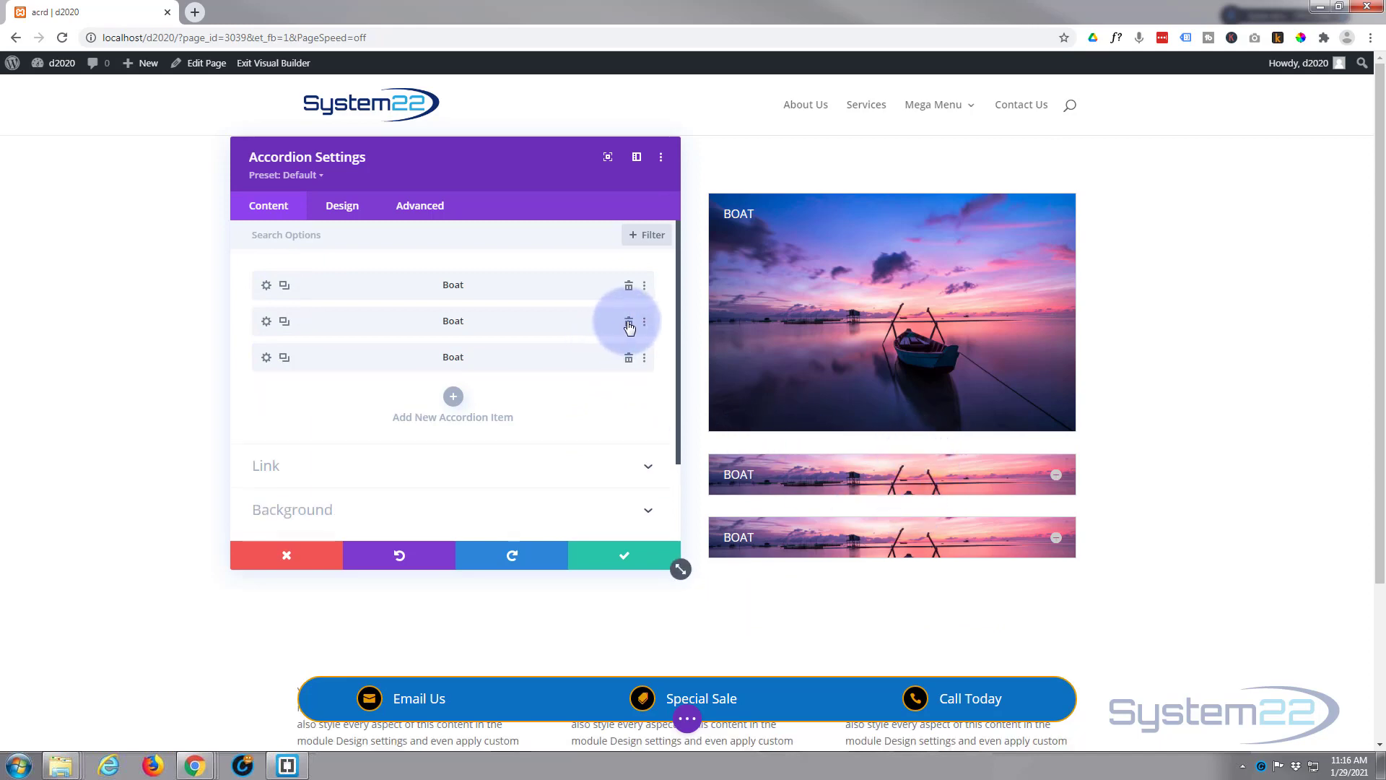
left_click(629, 325)
left_click(629, 325)
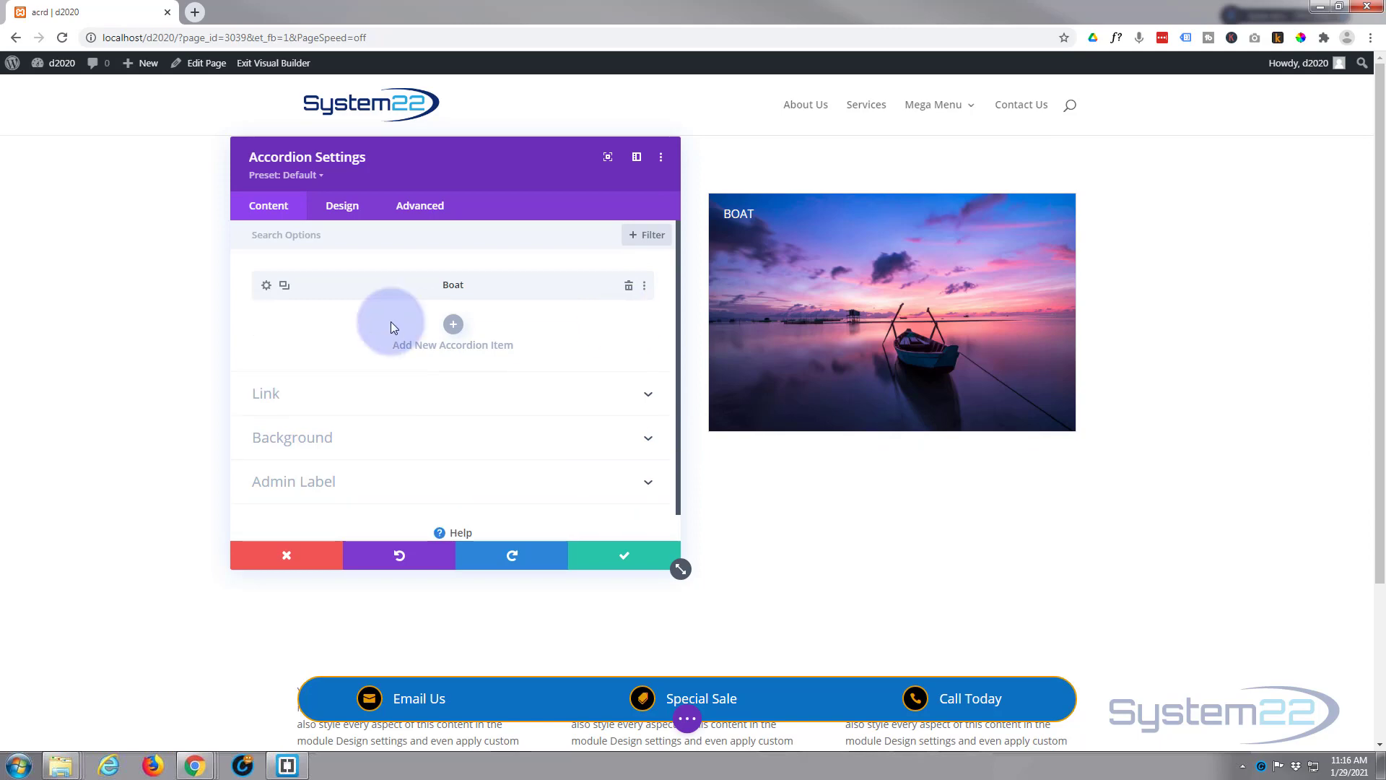
left_click(265, 285)
Step: Set the Boat item's bottom margin to 0px in its Design spacing settings
left_click(338, 209)
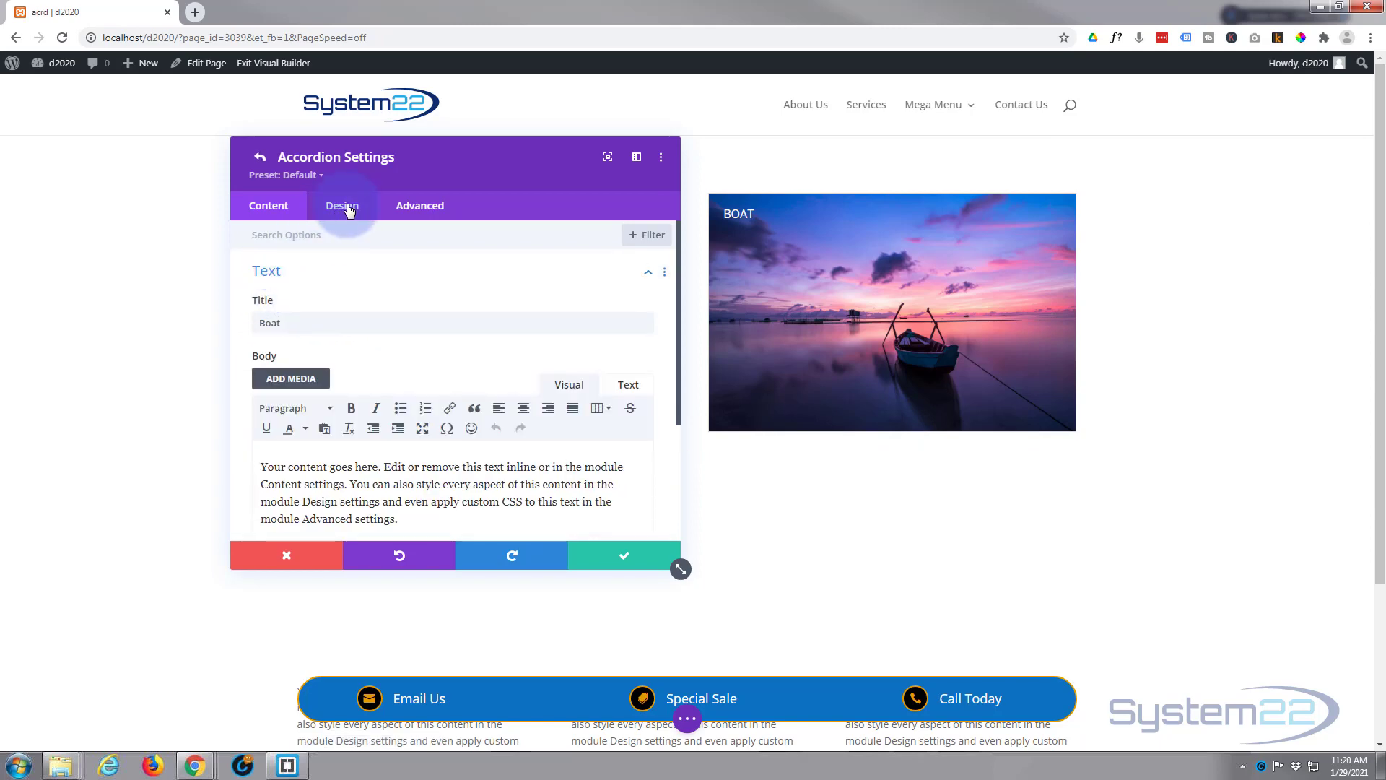
left_click(391, 302)
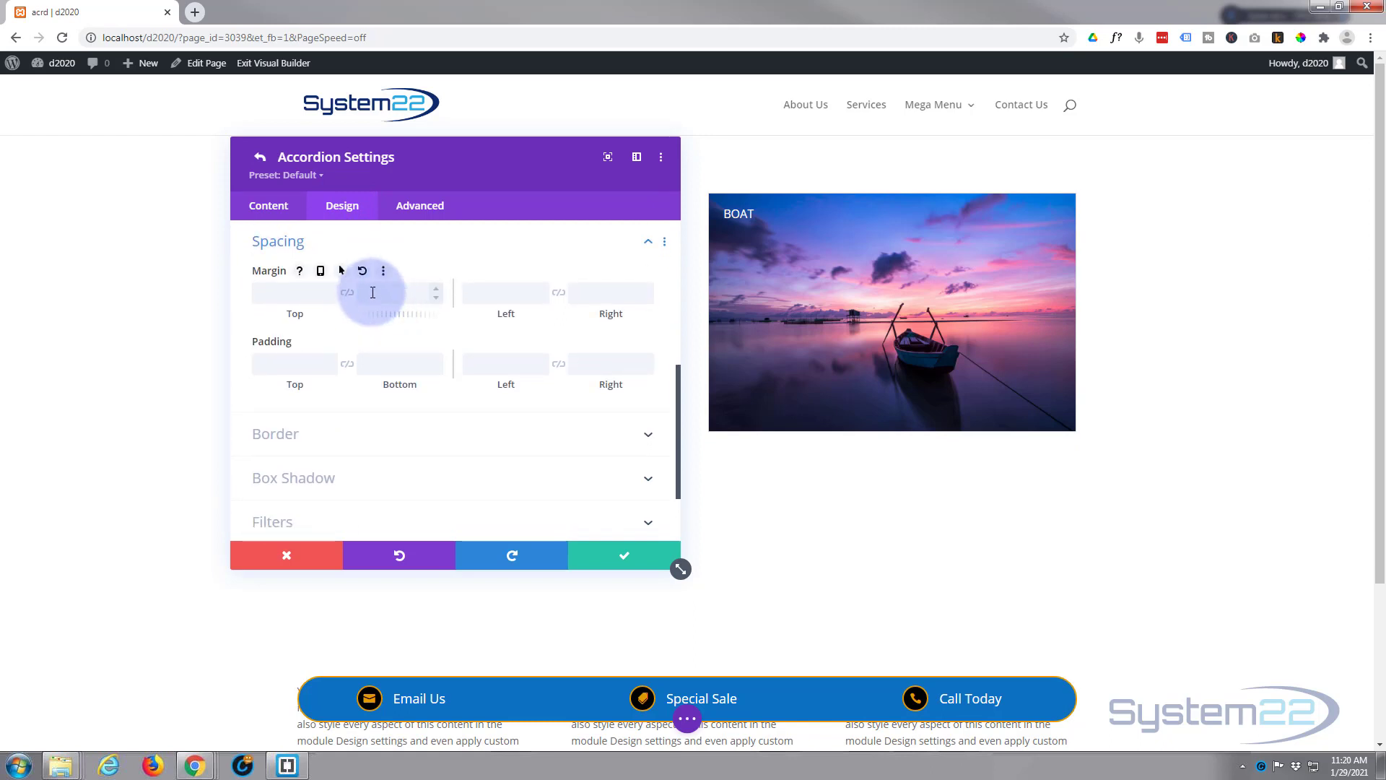
left_click(365, 296)
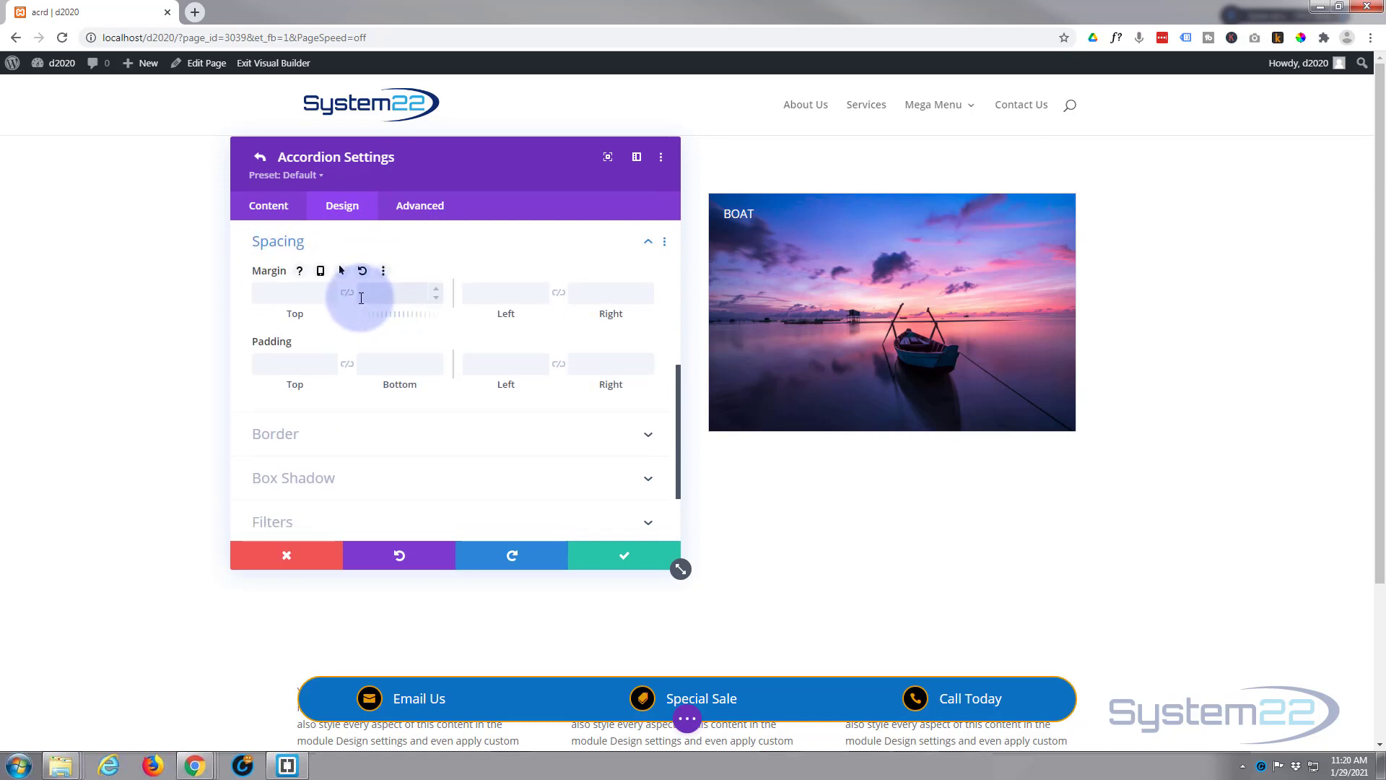
type("0")
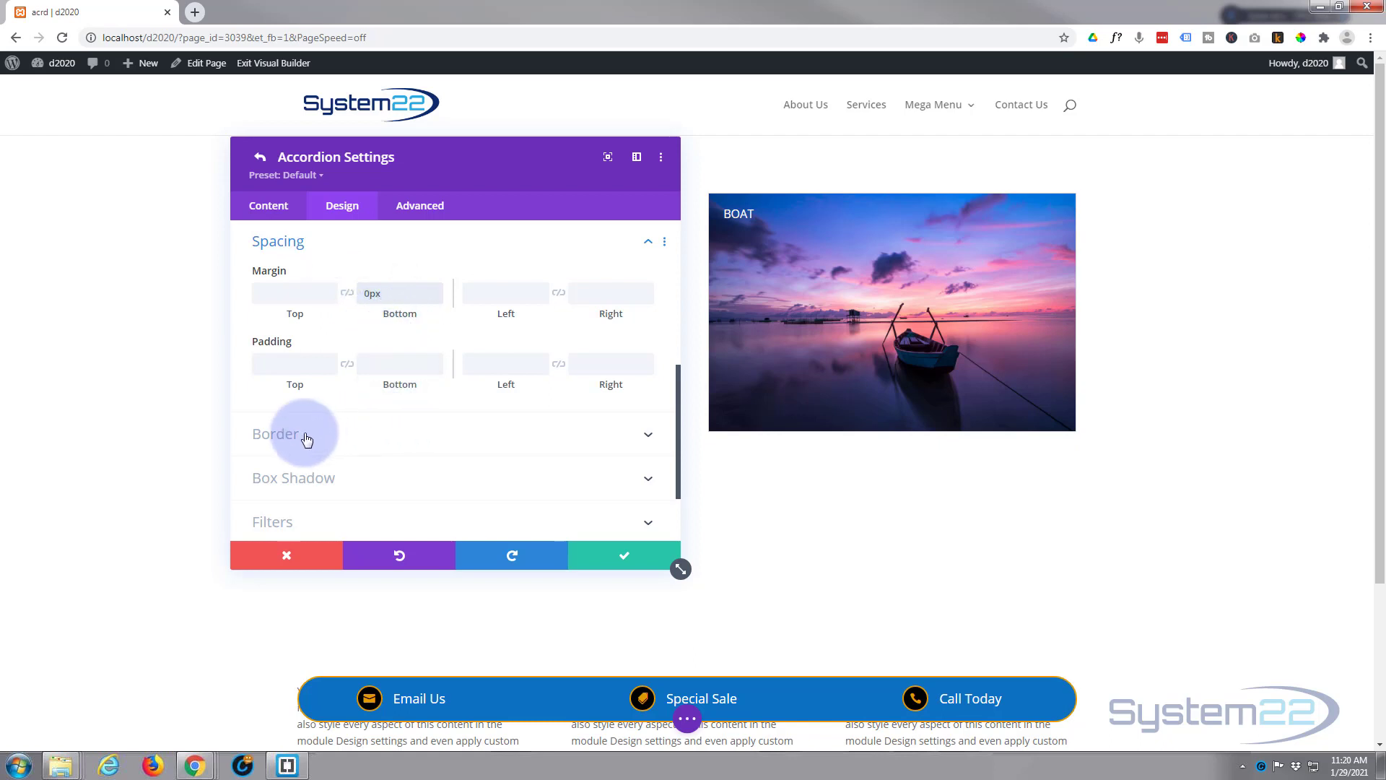
Step: Set the Boat item's border width to 0px, save it, and duplicate the item
left_click(473, 435)
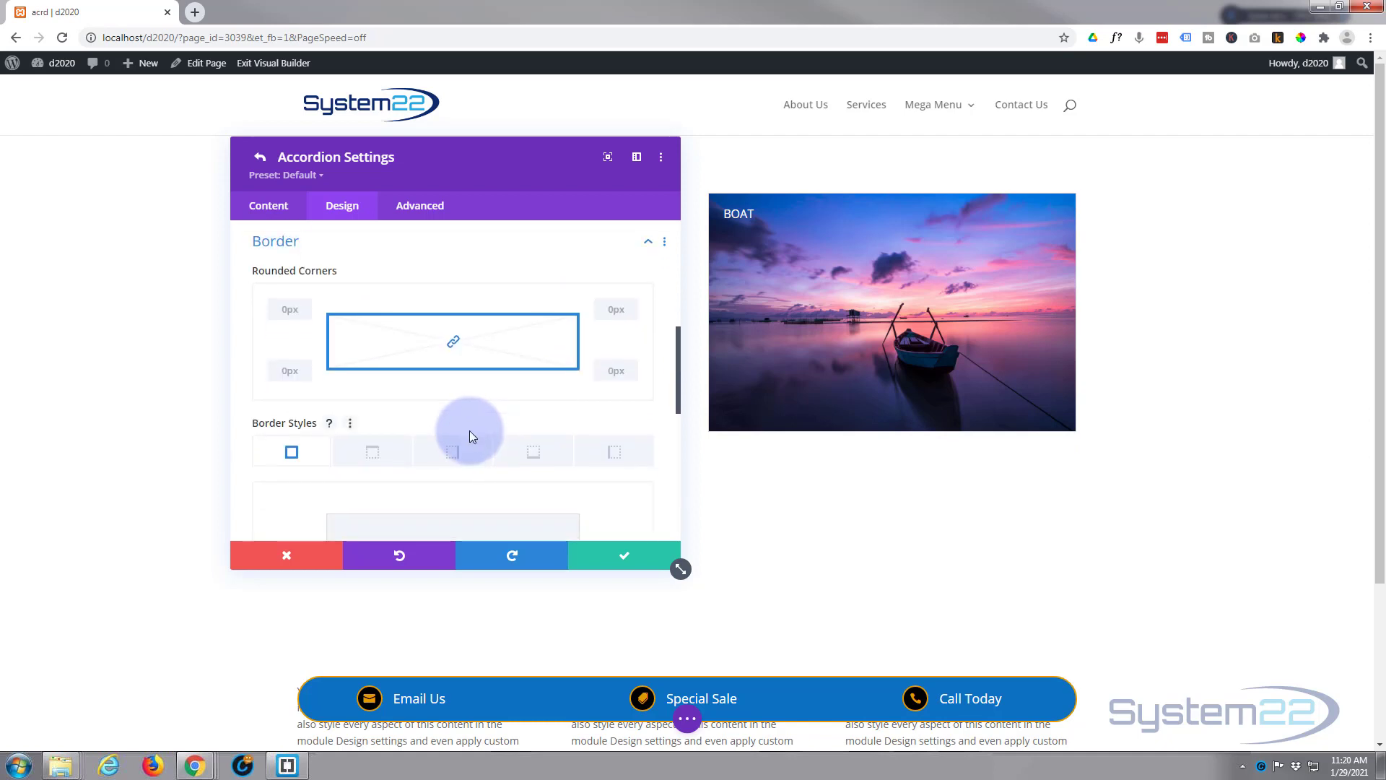
scroll(471, 406, "down", 2)
scroll(473, 412, "down", 1)
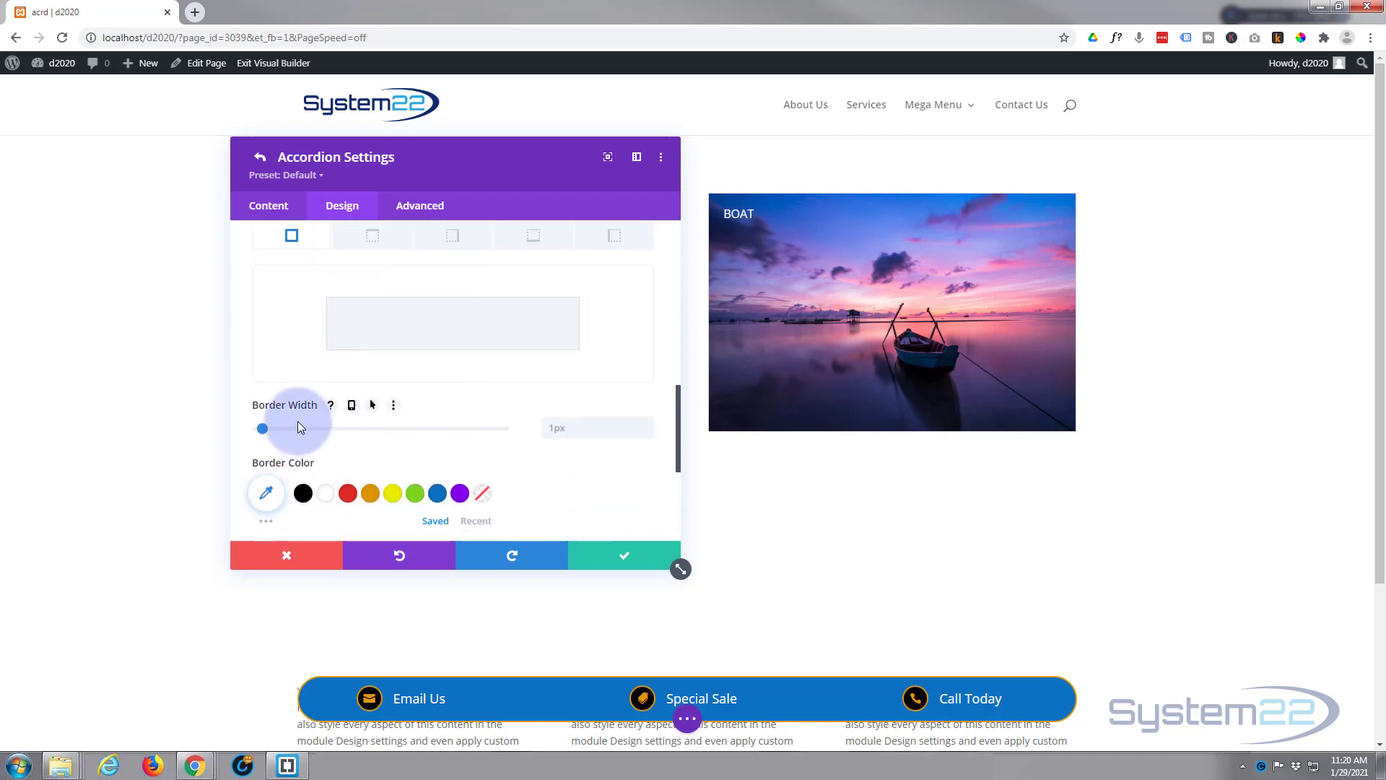
left_click(645, 432)
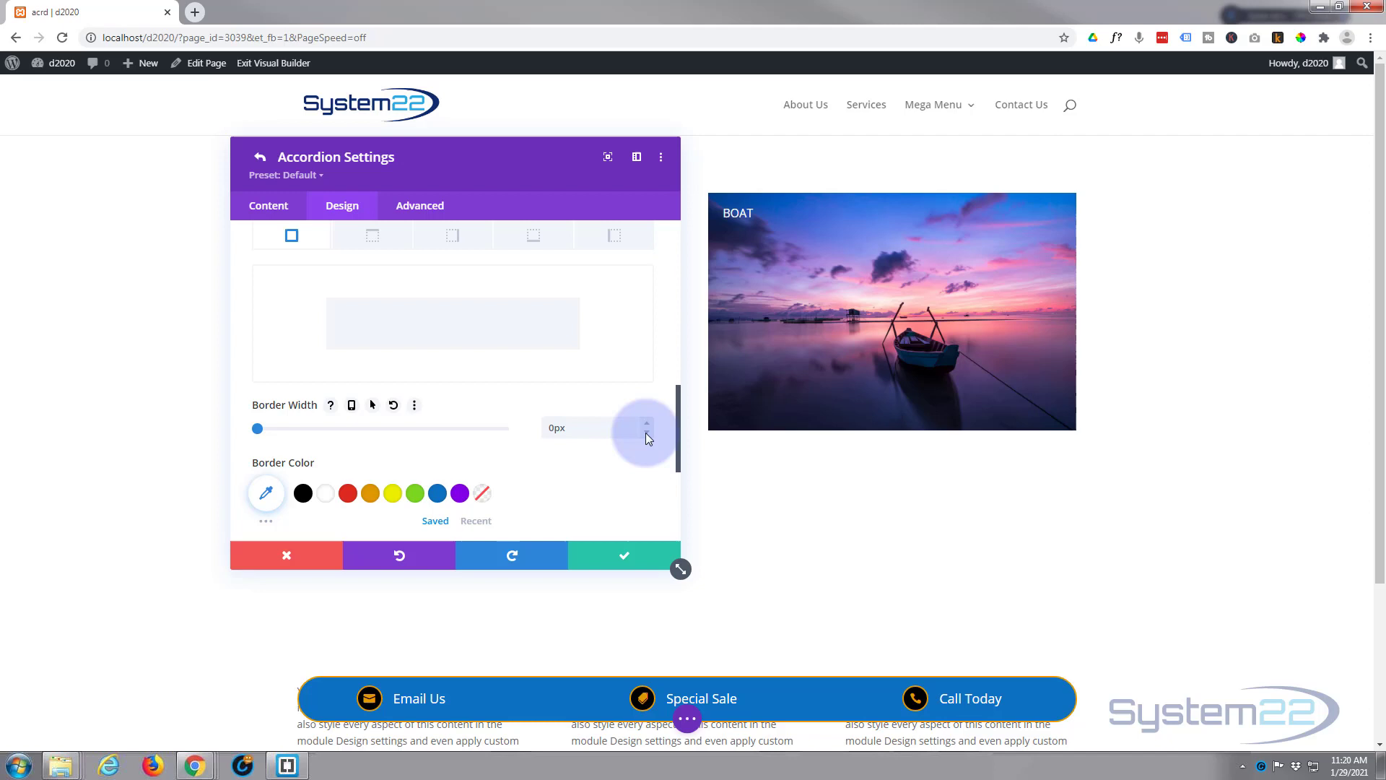
left_click(620, 559)
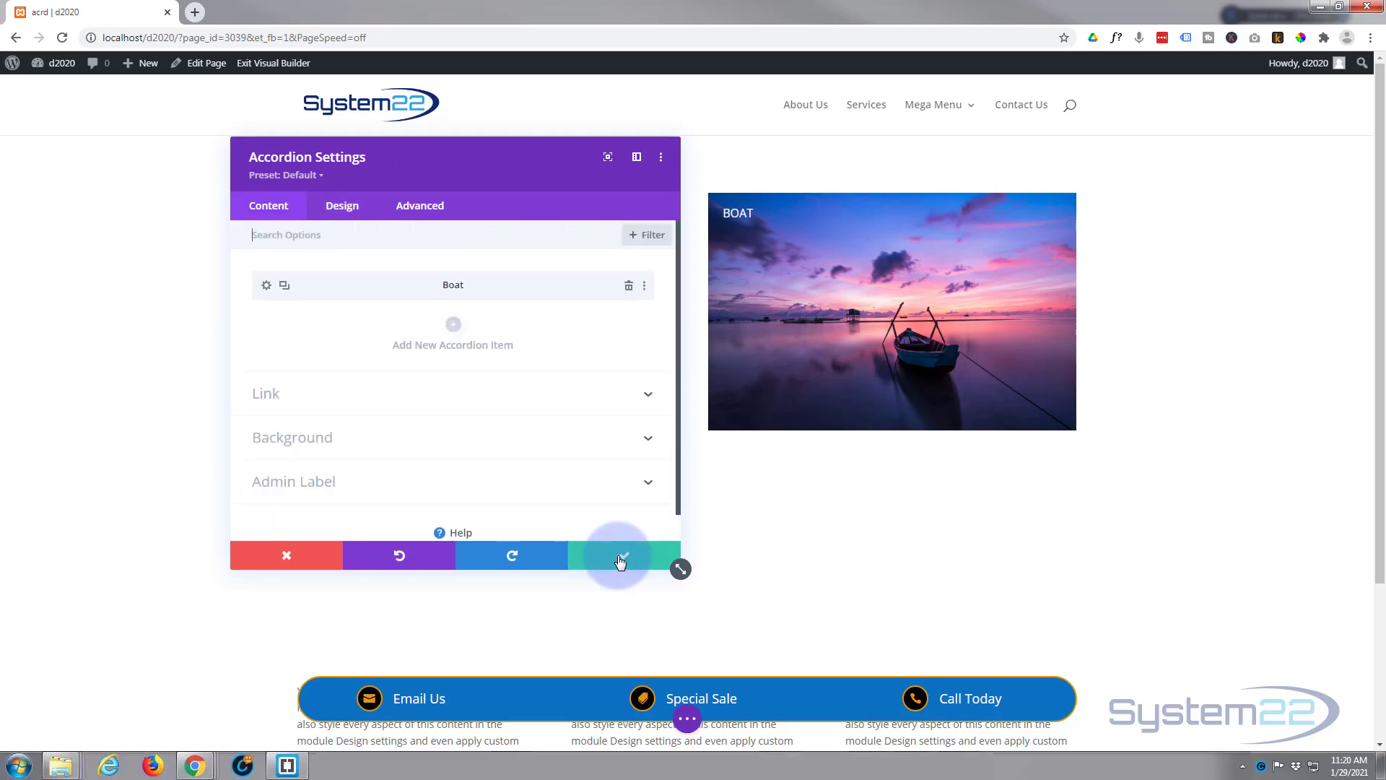
left_click(284, 286)
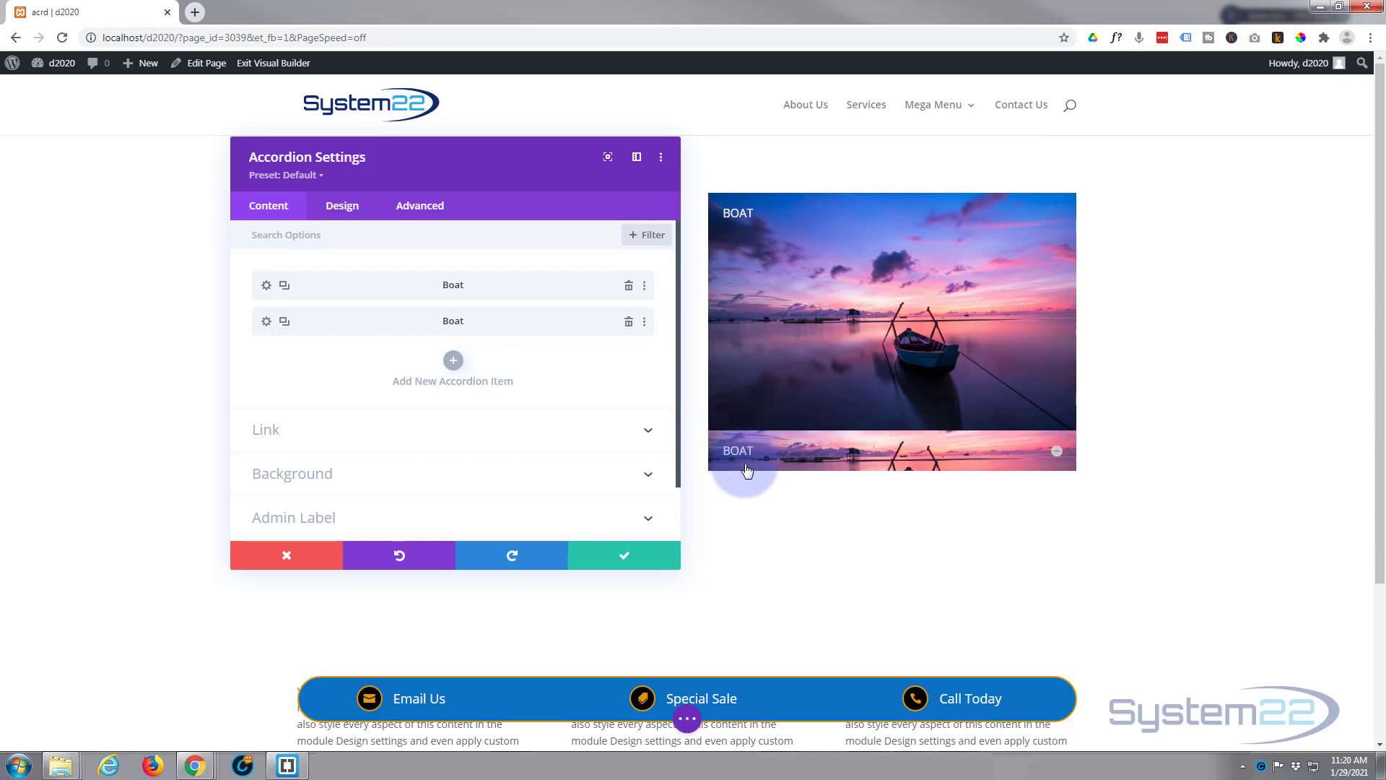
left_click(267, 323)
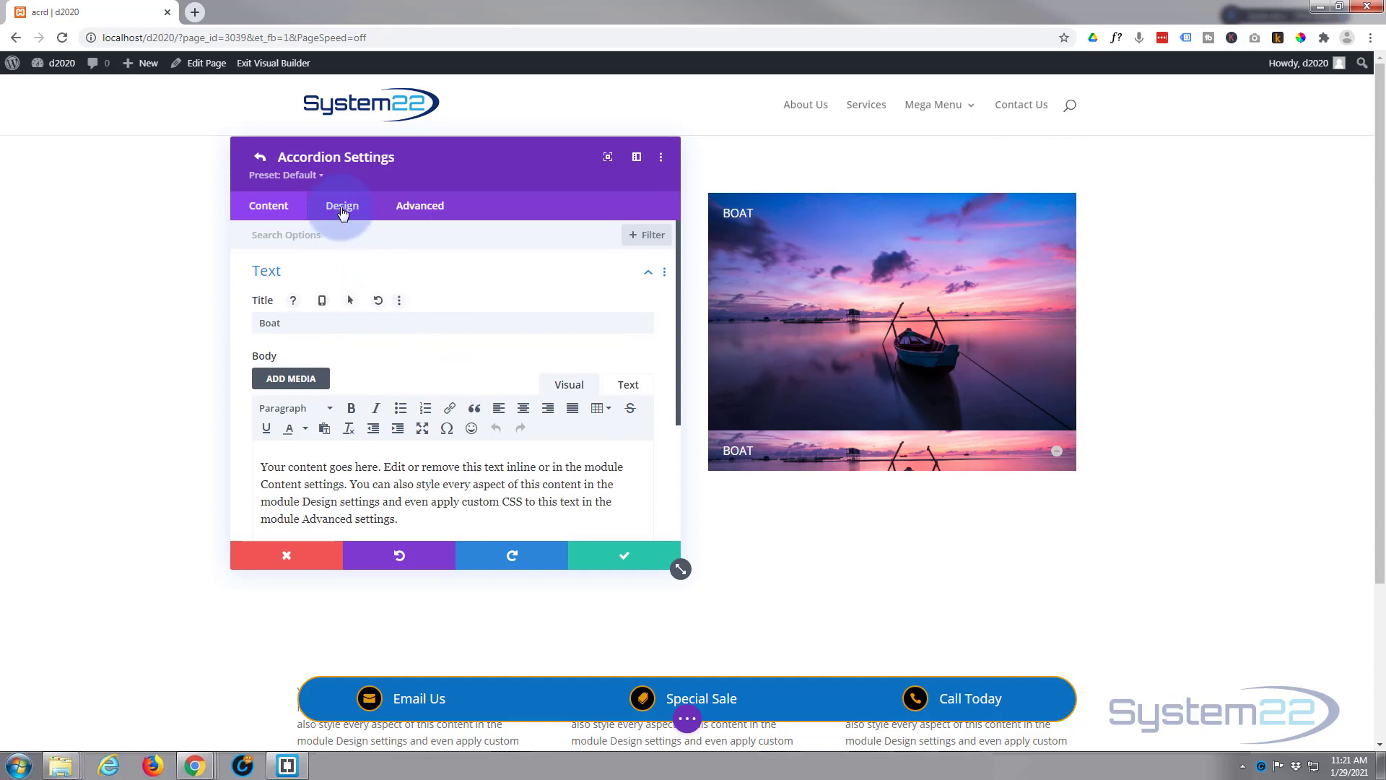
left_click(342, 208)
left_click(367, 297)
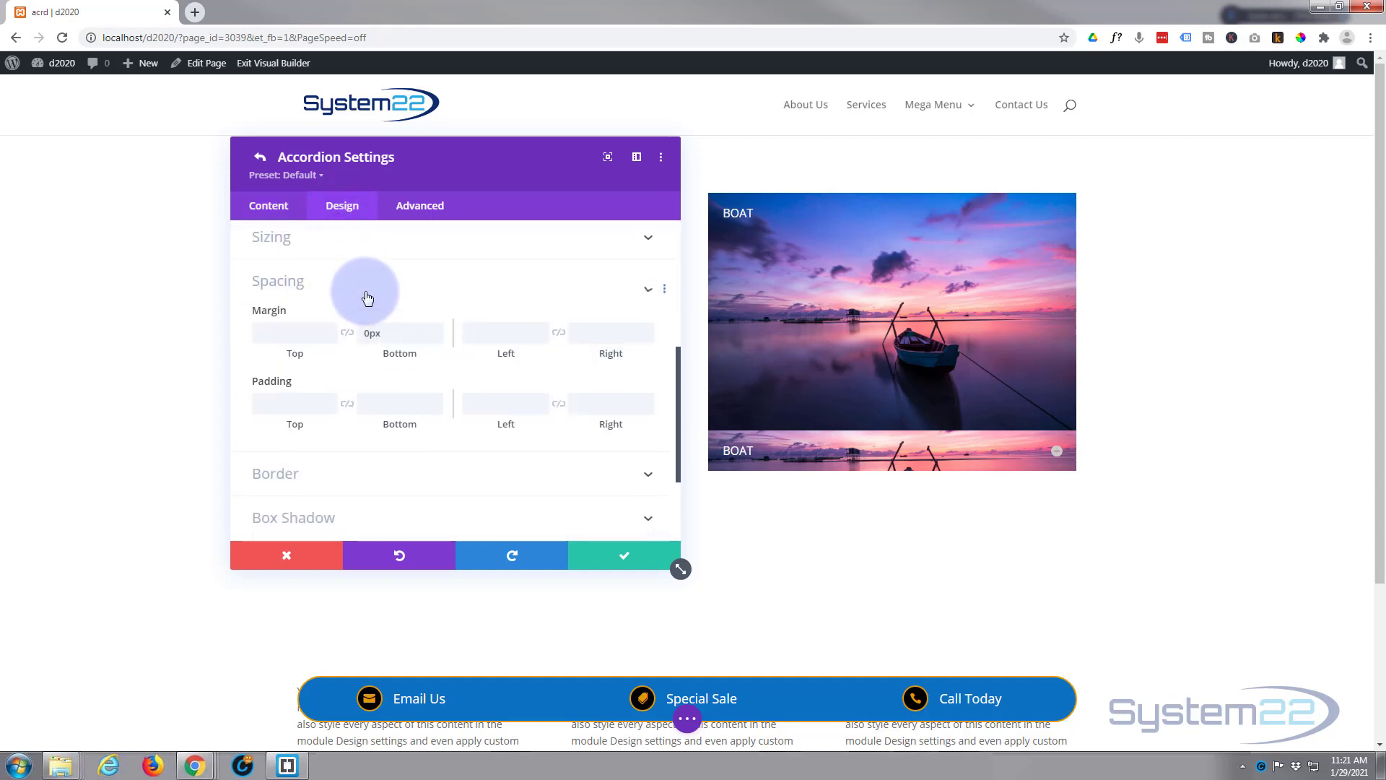
left_click(293, 359)
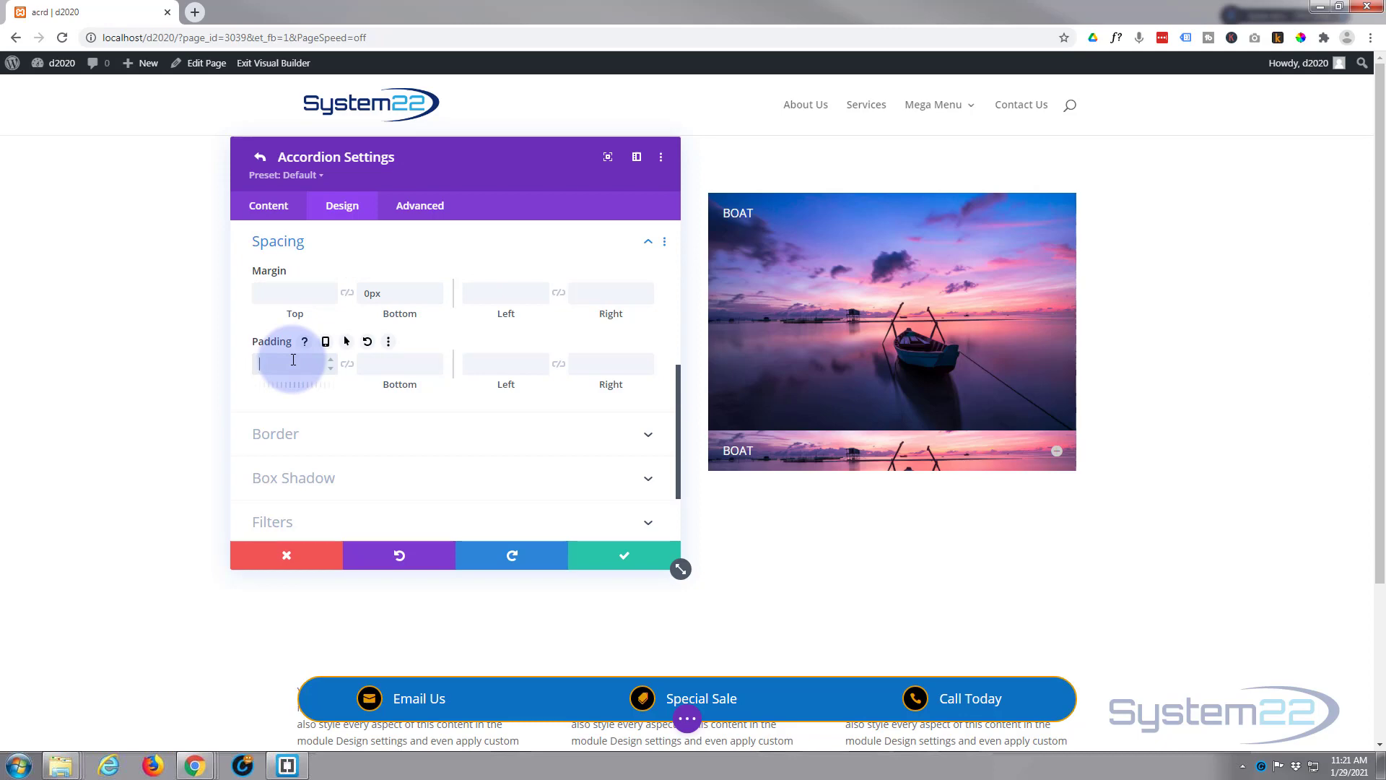
type("10px")
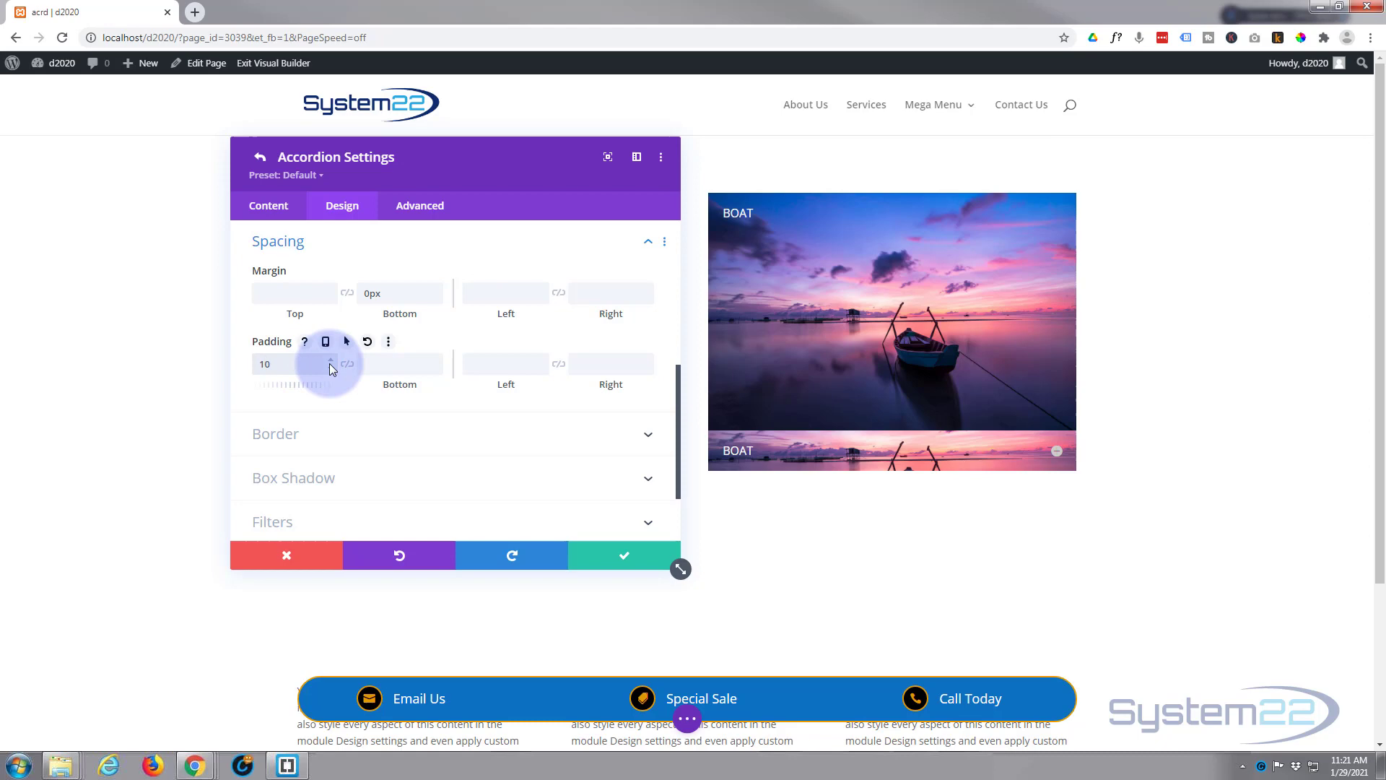
left_click(346, 367)
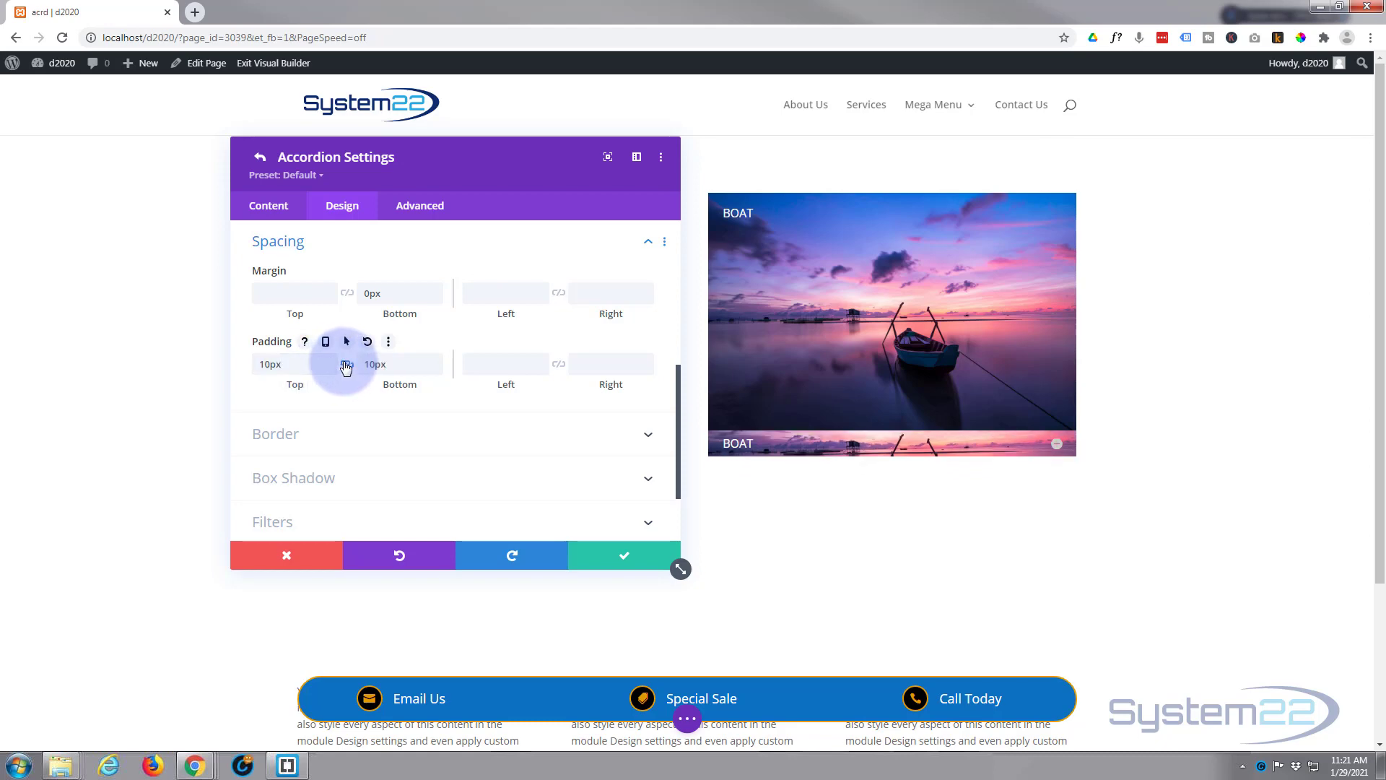
left_click(273, 365)
left_click_drag(273, 366, 242, 367)
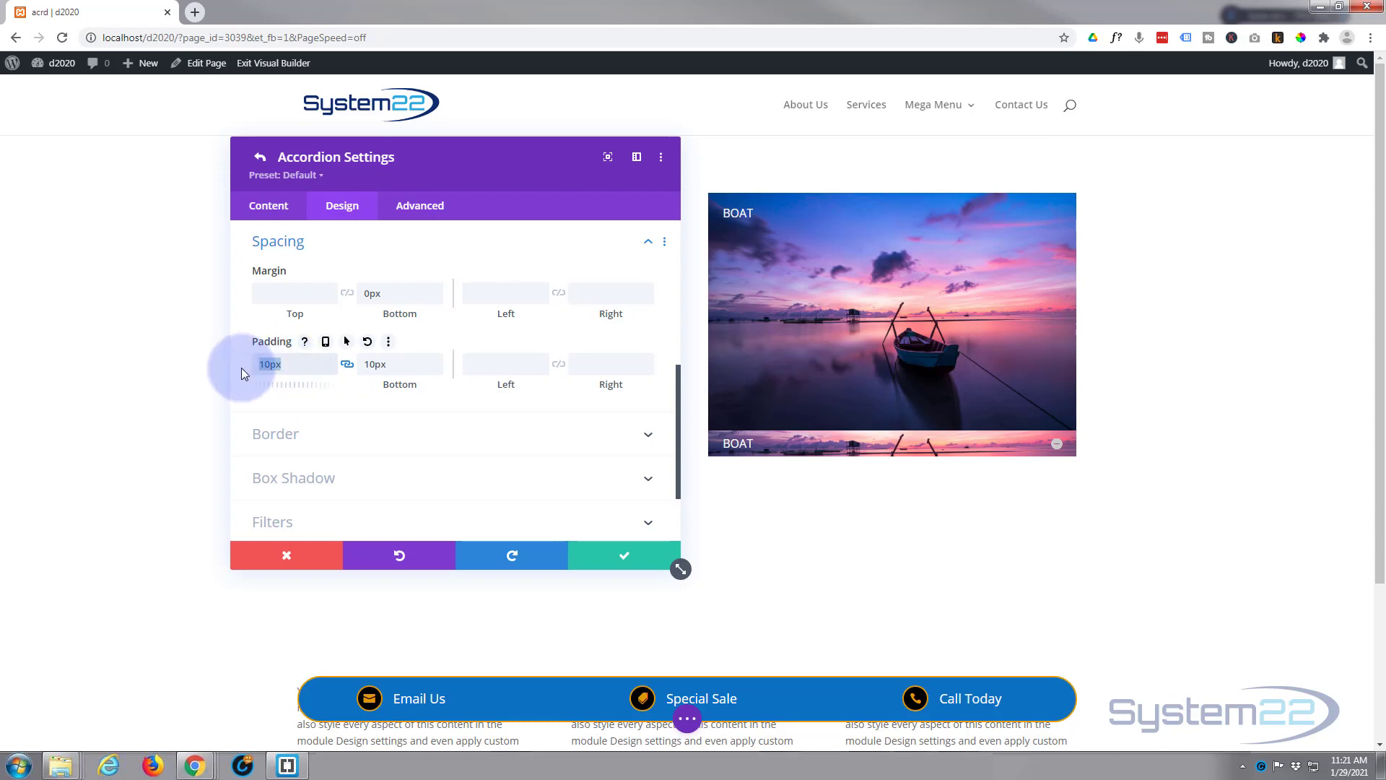
key("BackSpace")
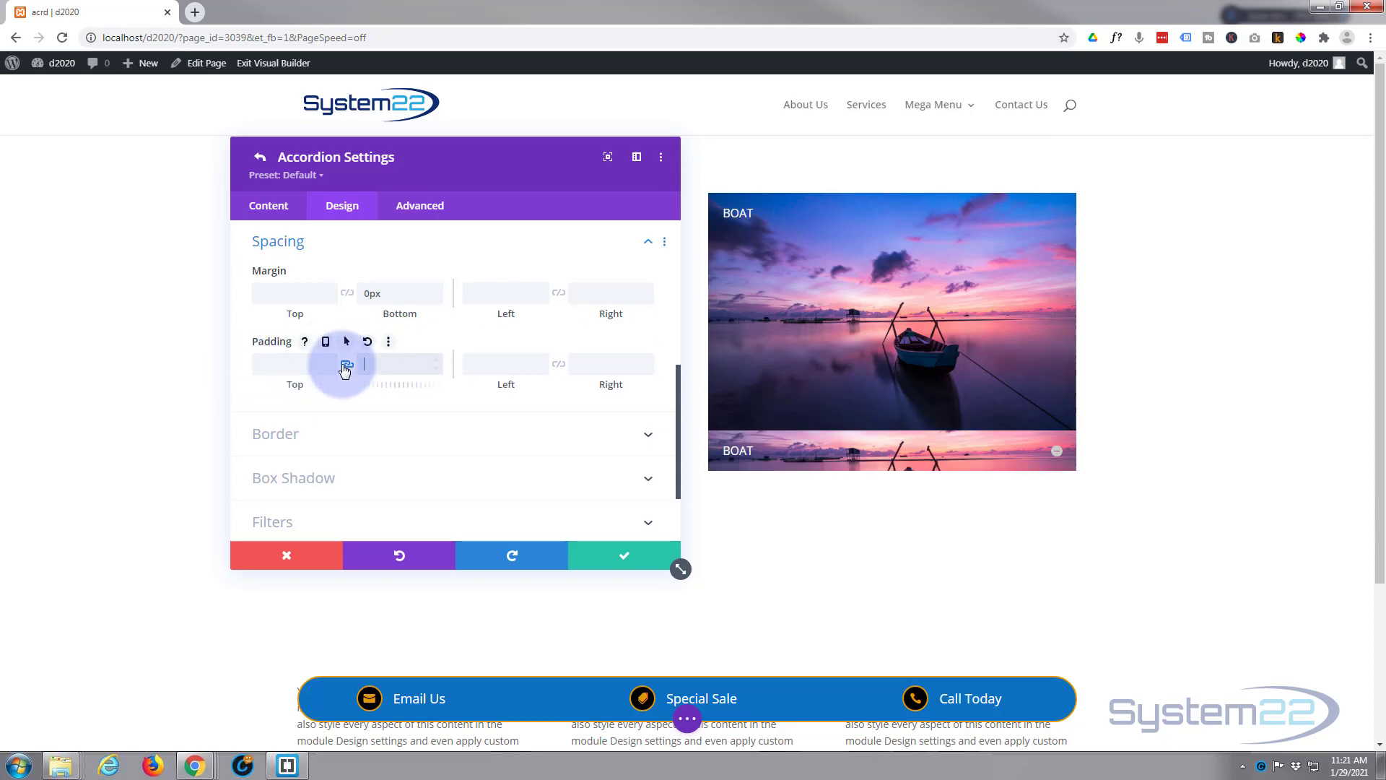
left_click(625, 567)
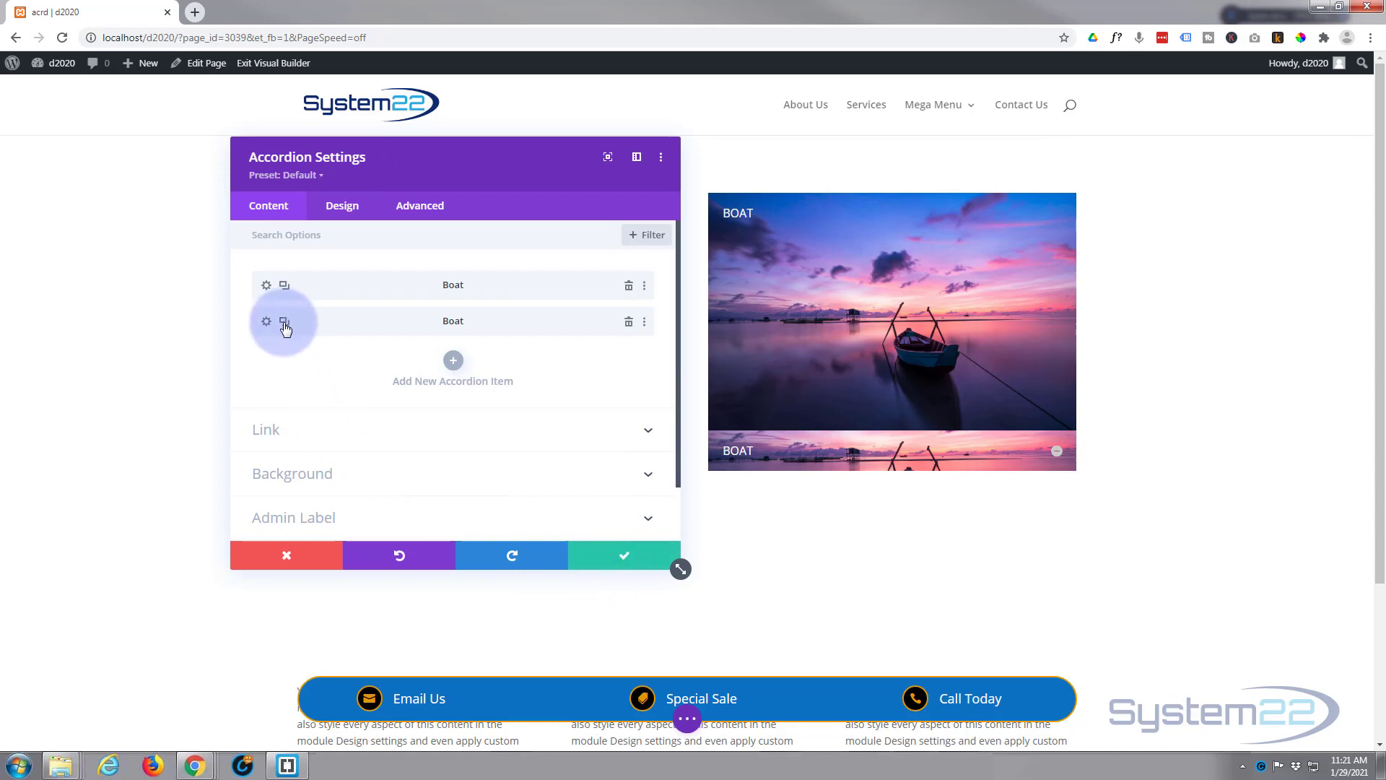
Step: Duplicate the Boat item three more times for five accordion items
left_click(285, 323)
left_click(284, 322)
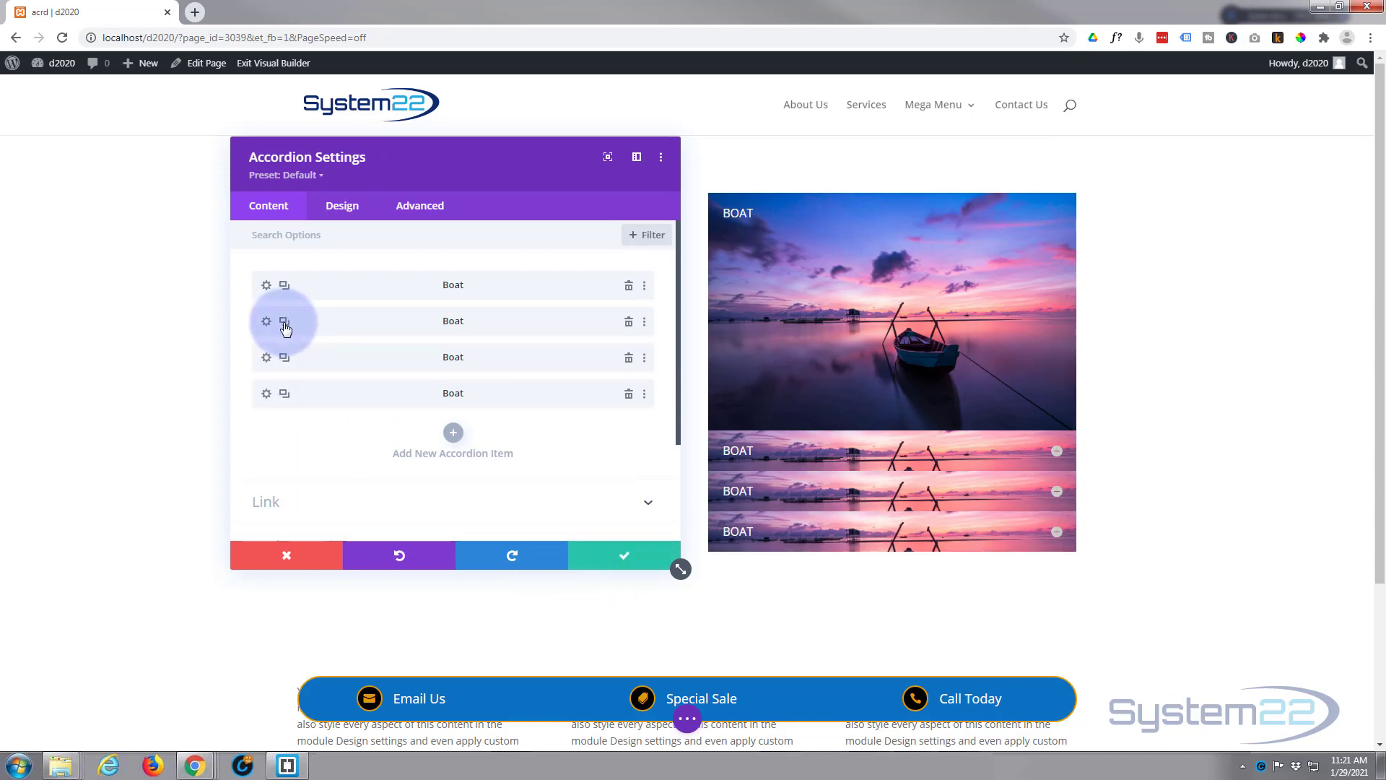
left_click(285, 322)
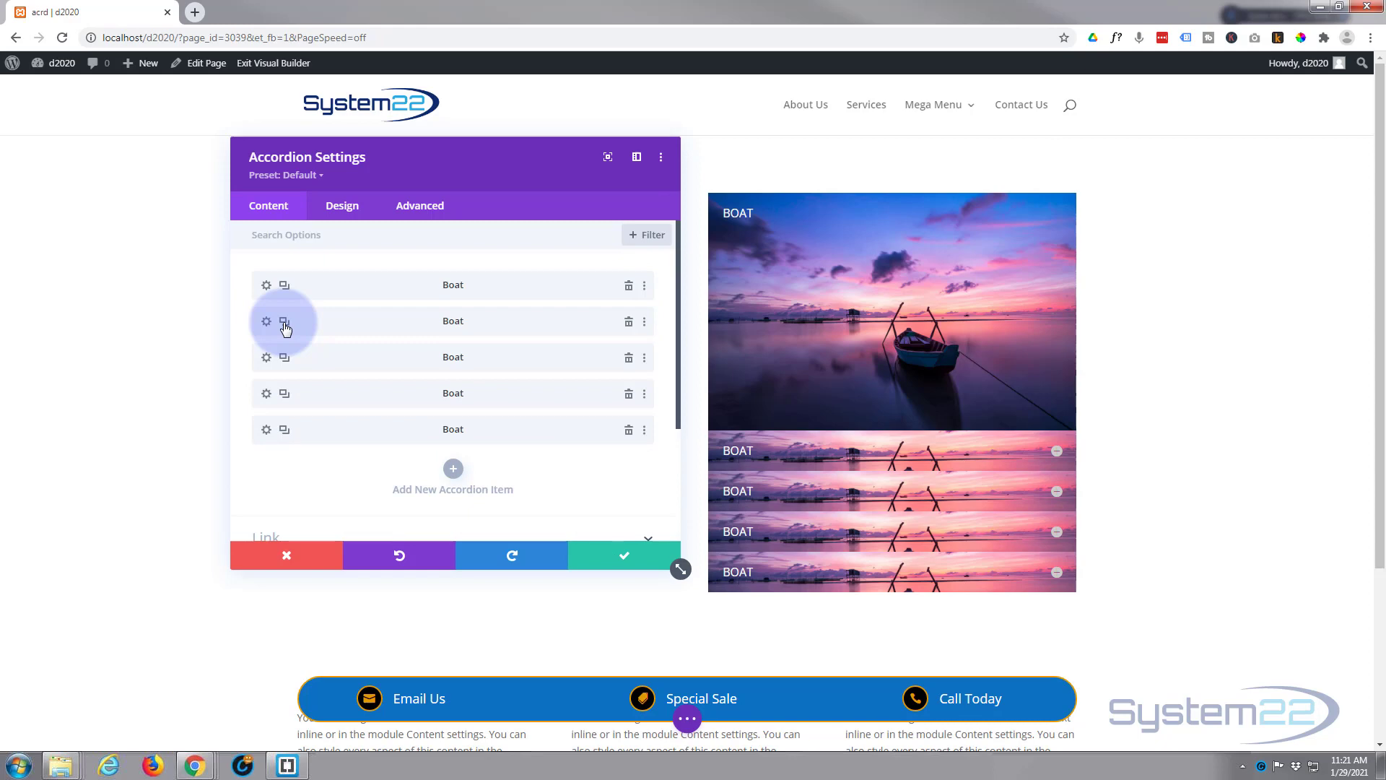
Step: Give the second Boat item the mountain-lake photo as its background image
left_click(265, 321)
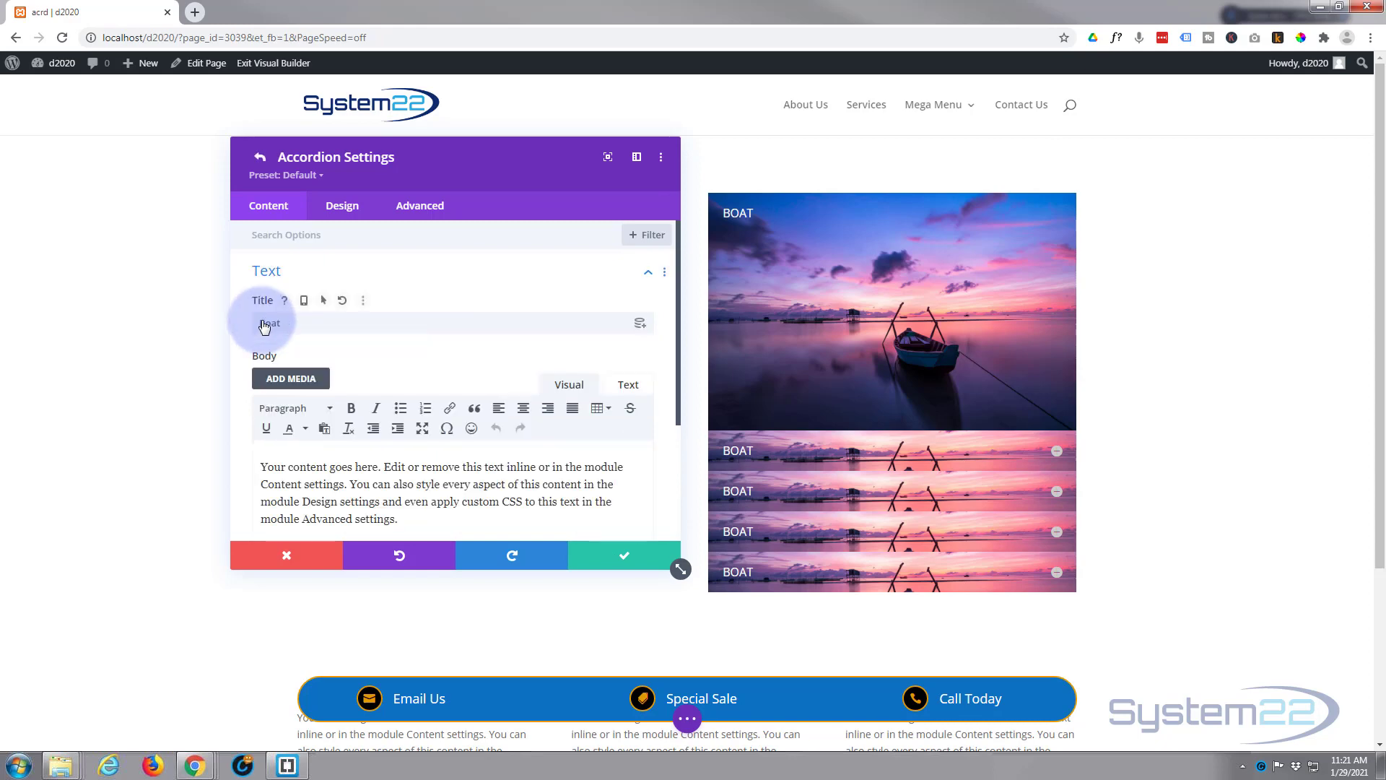
scroll(310, 353, "down", 3)
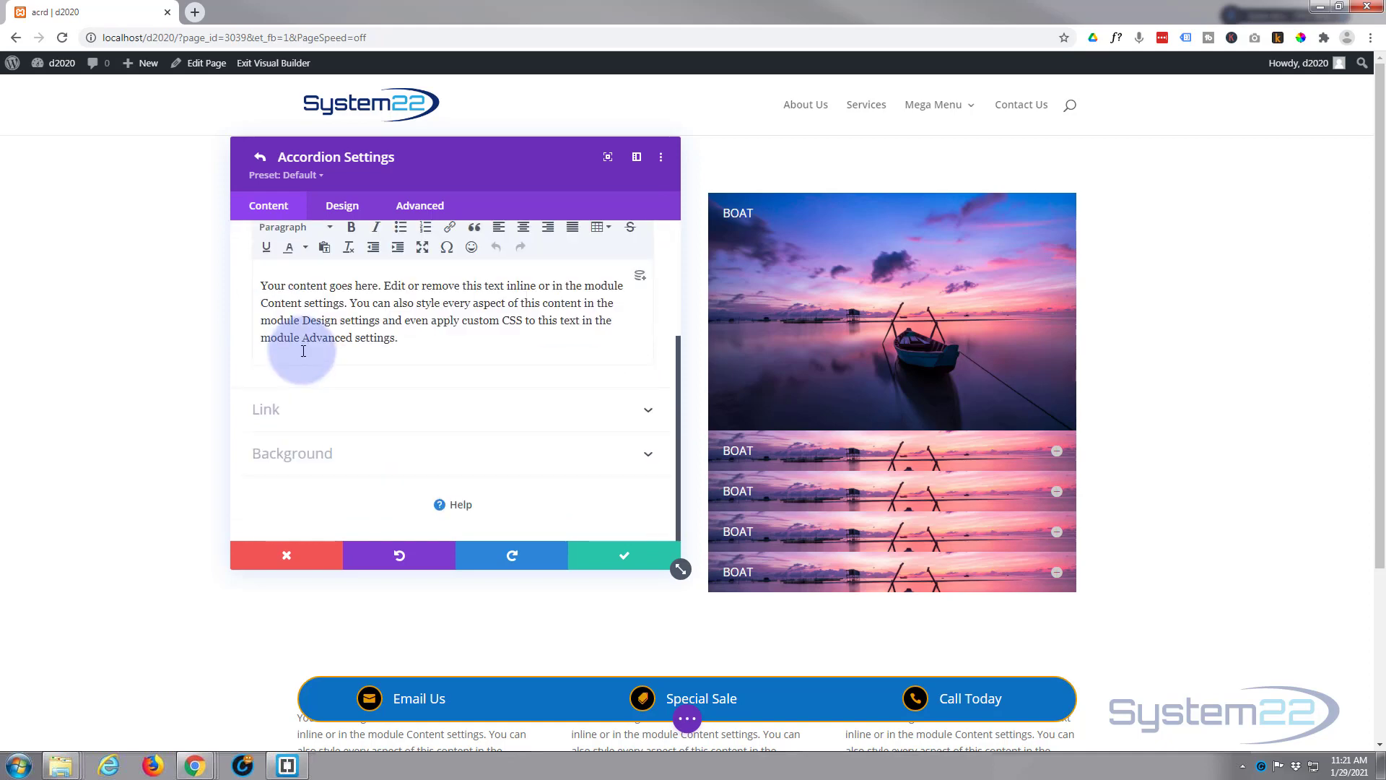
left_click(390, 454)
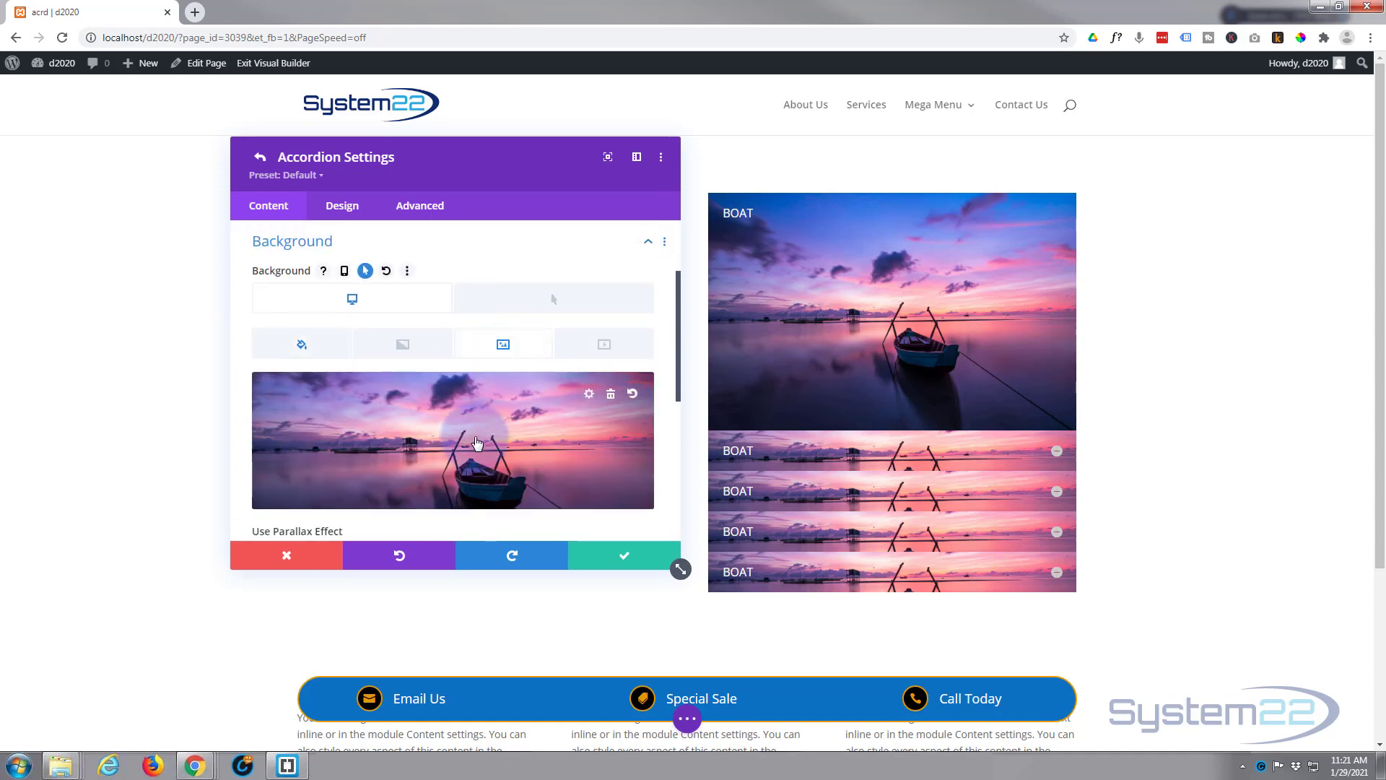
left_click(478, 444)
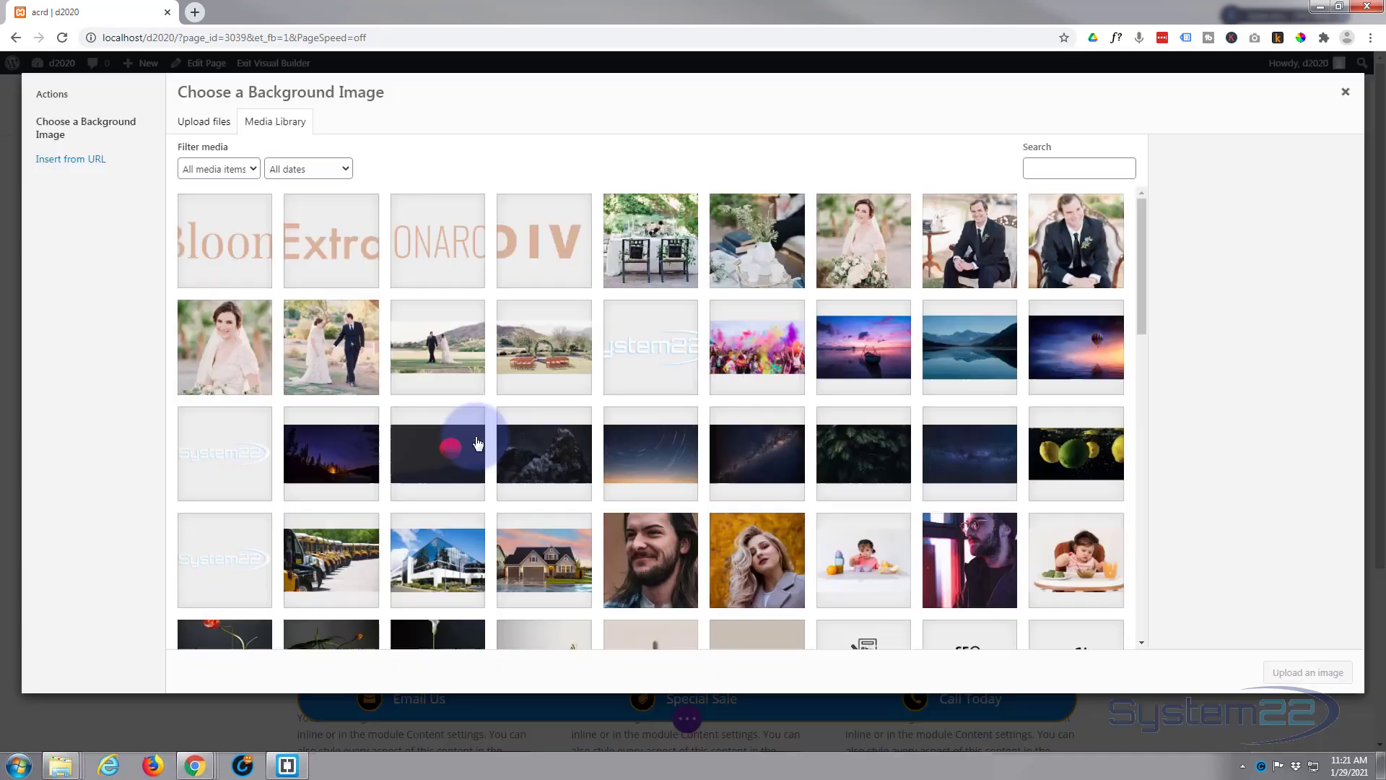
left_click(983, 323)
left_click(1307, 673)
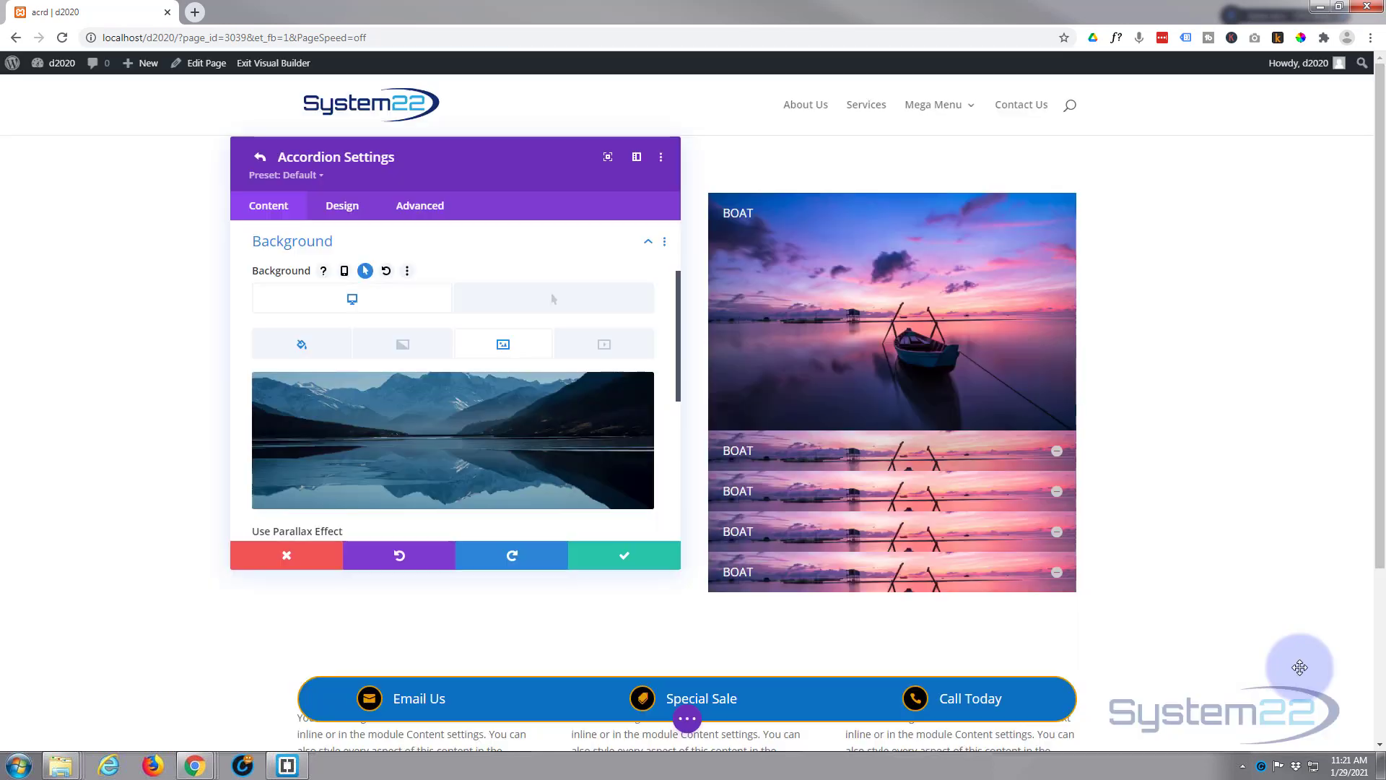
left_click(629, 561)
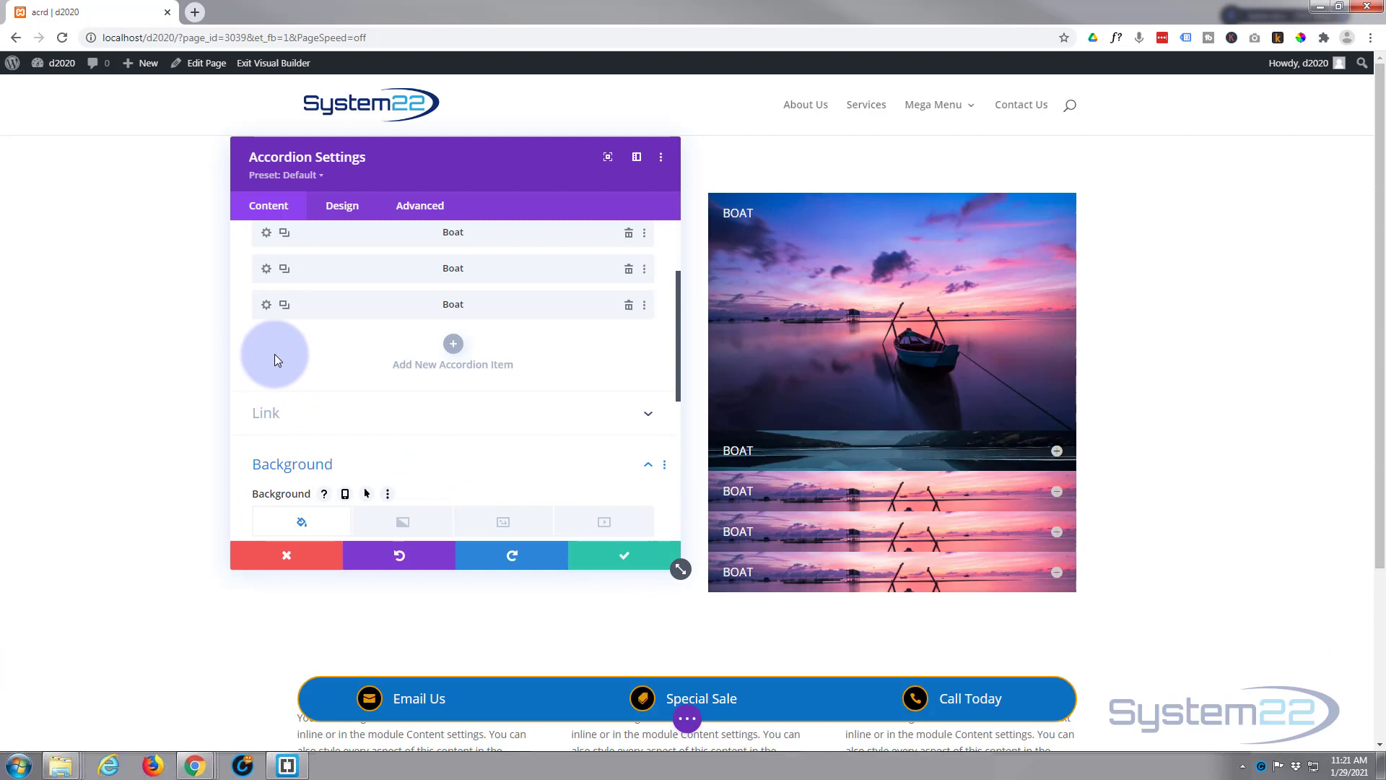
Step: Give the third Boat item the hot-air-balloon photo as its background image
scroll(270, 339, "up", 3)
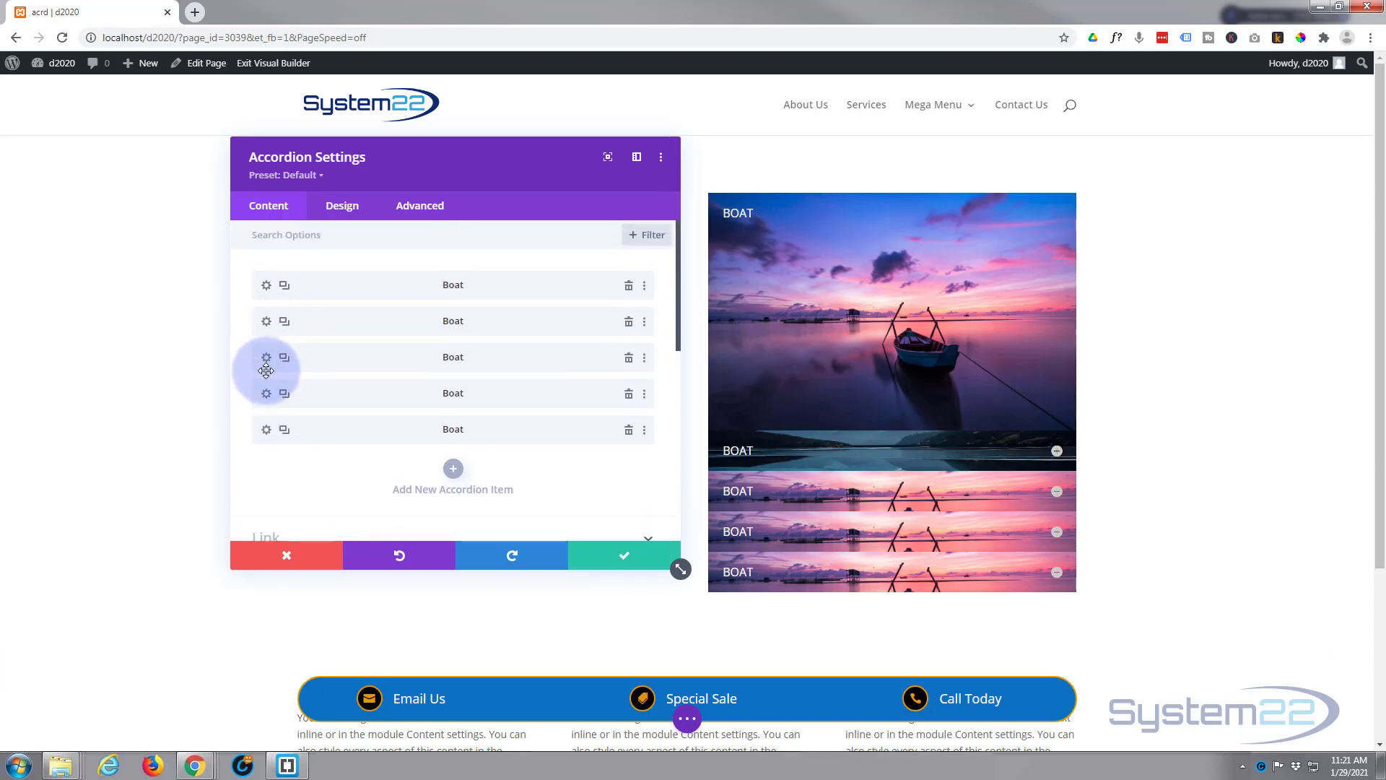
left_click(267, 357)
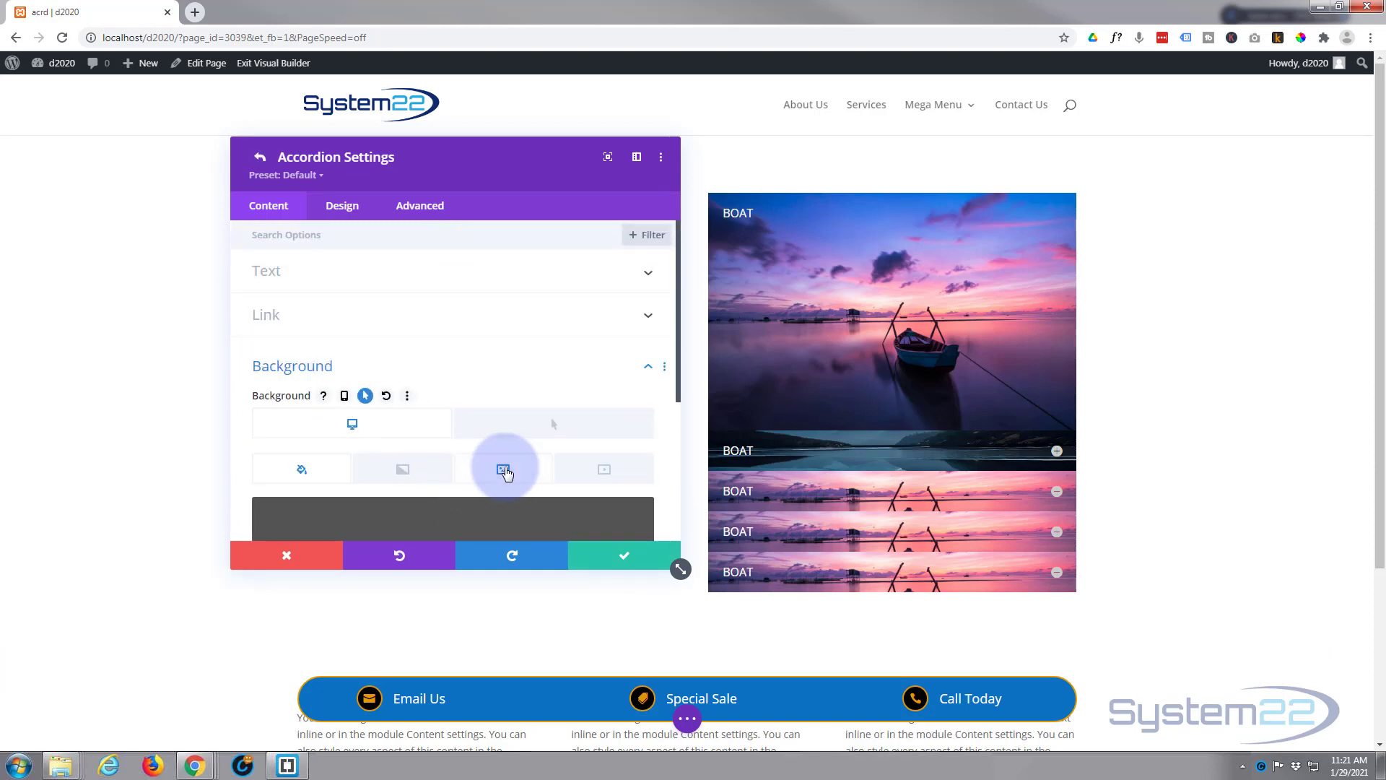
left_click(506, 471)
scroll(505, 433, "down", 3)
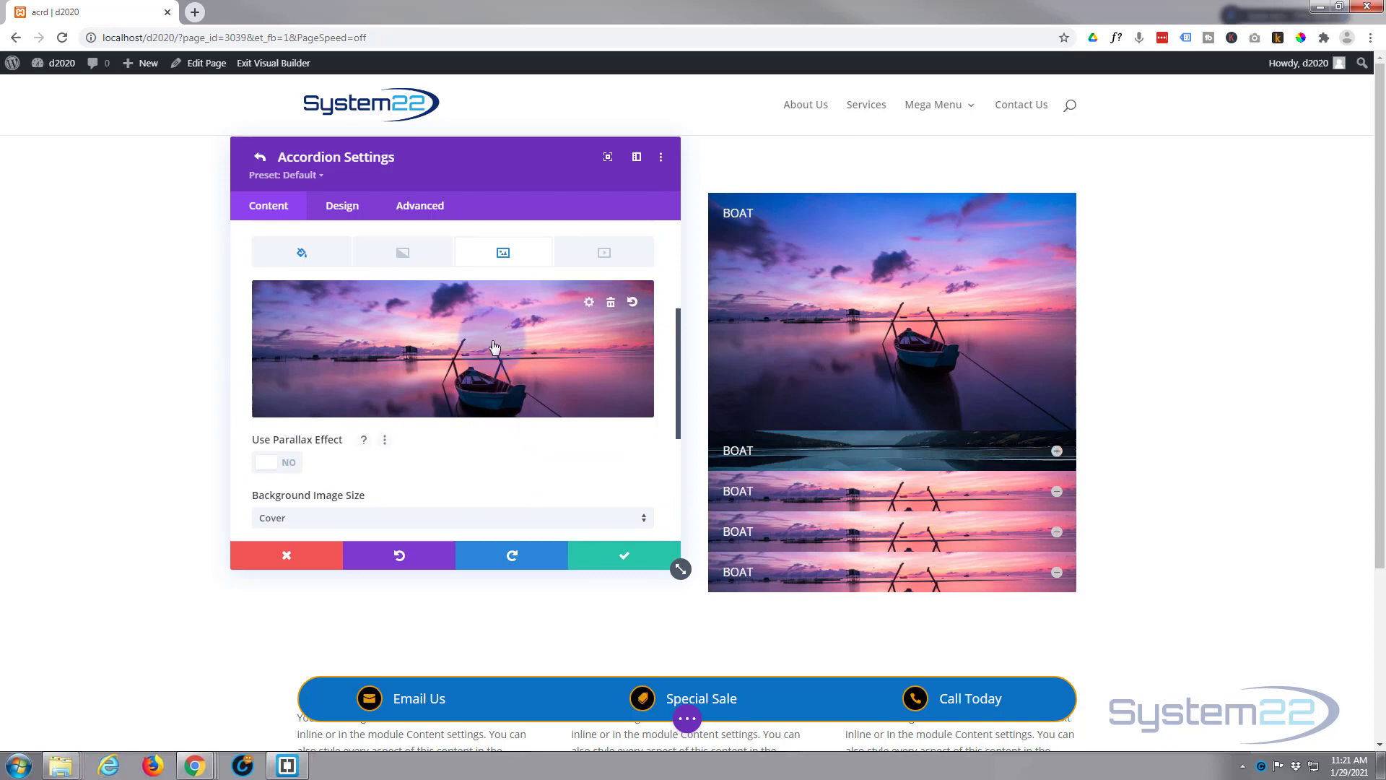
left_click(495, 348)
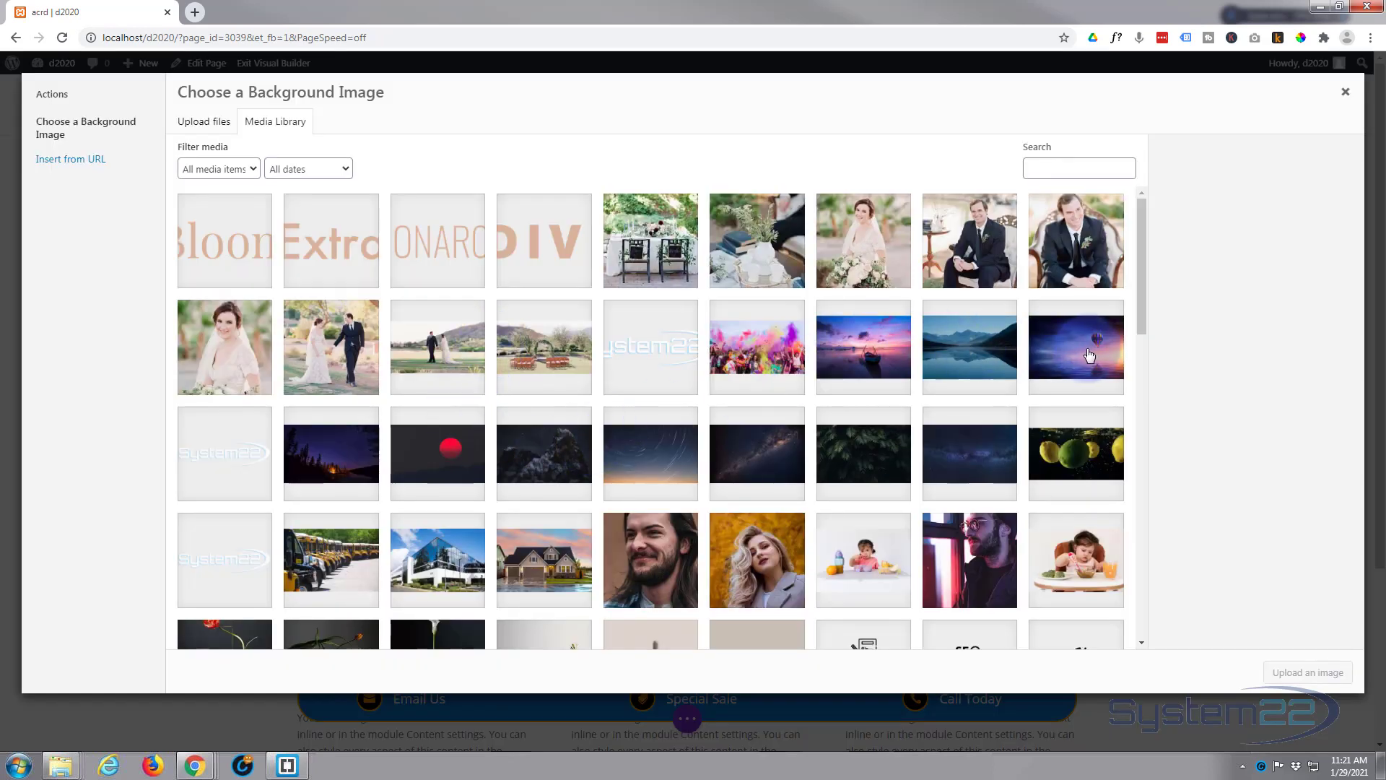
left_click(1089, 353)
left_click(1312, 676)
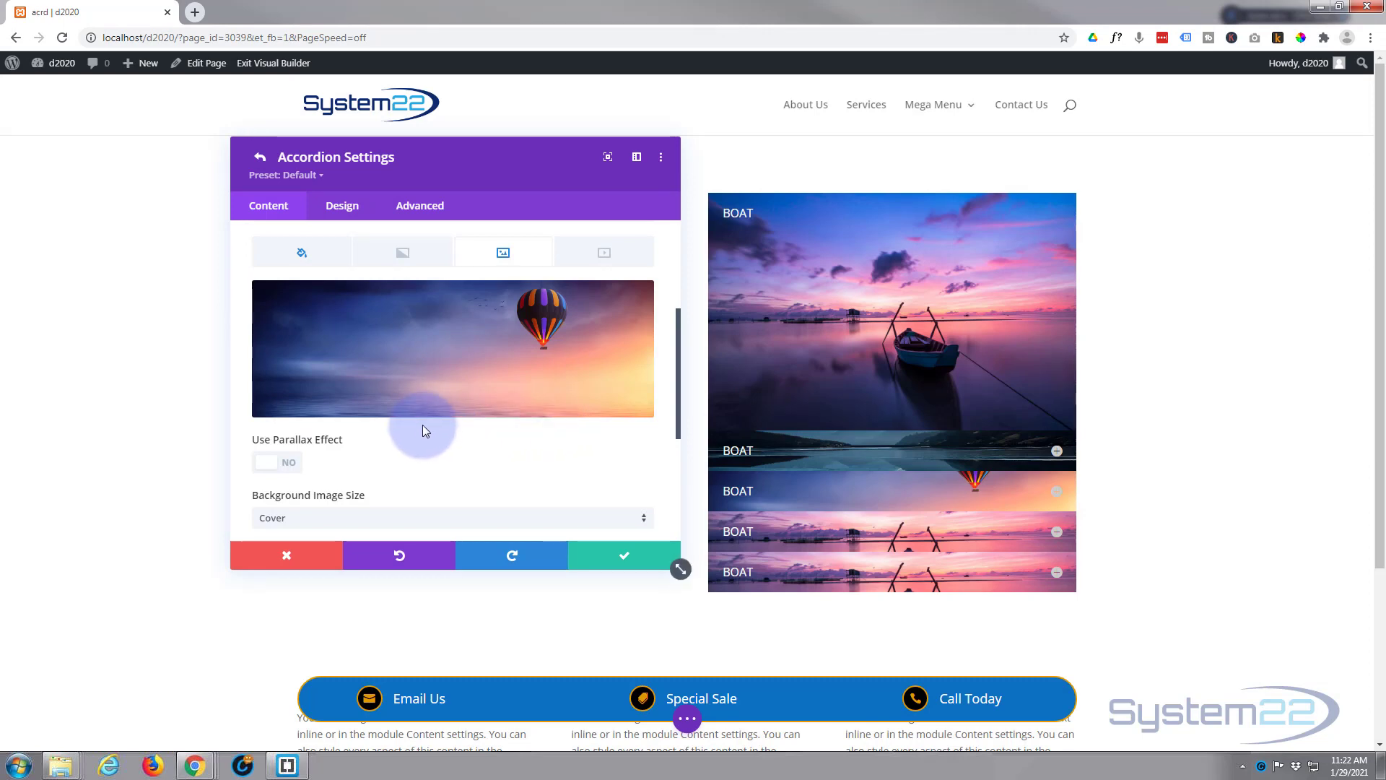
left_click(614, 555)
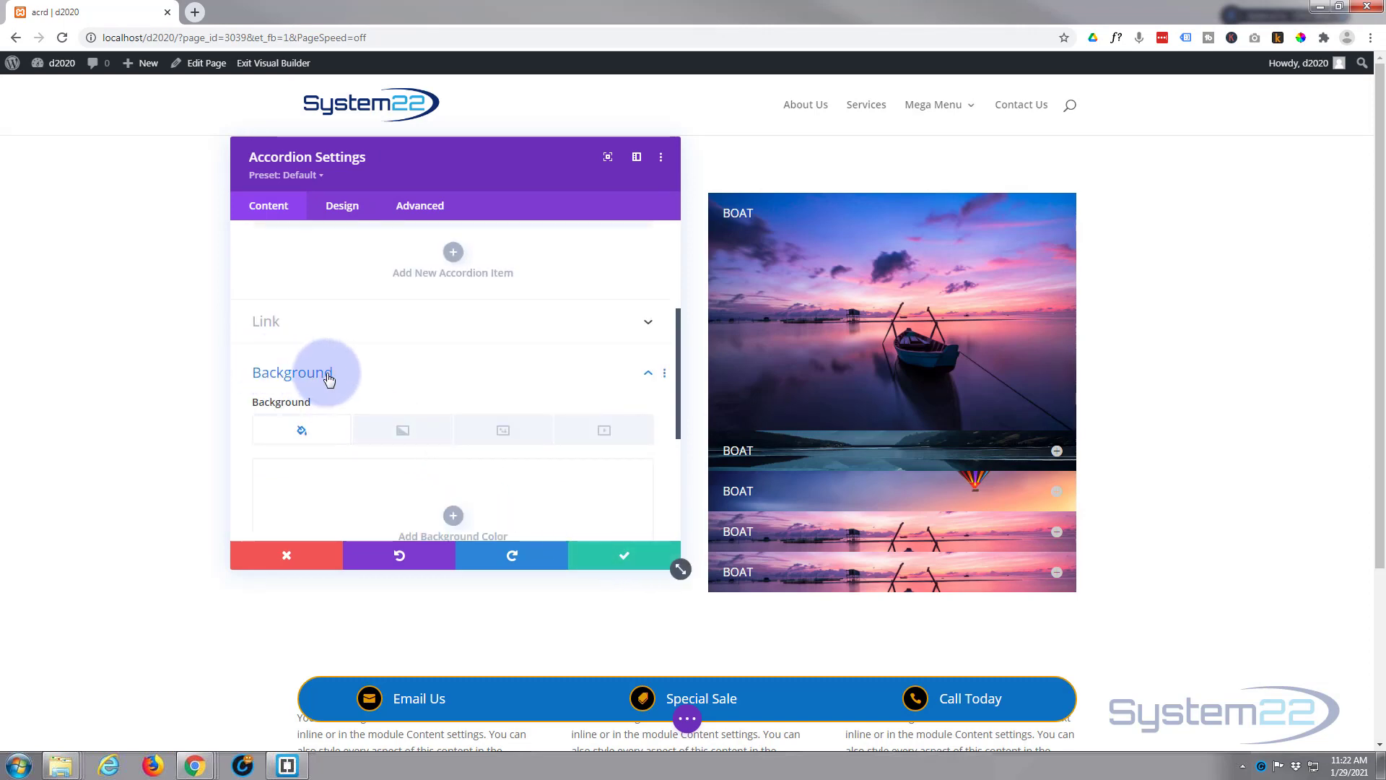
Step: Give the fourth item the night-forest campfire image as its background
scroll(318, 372, "up", 2)
left_click(265, 327)
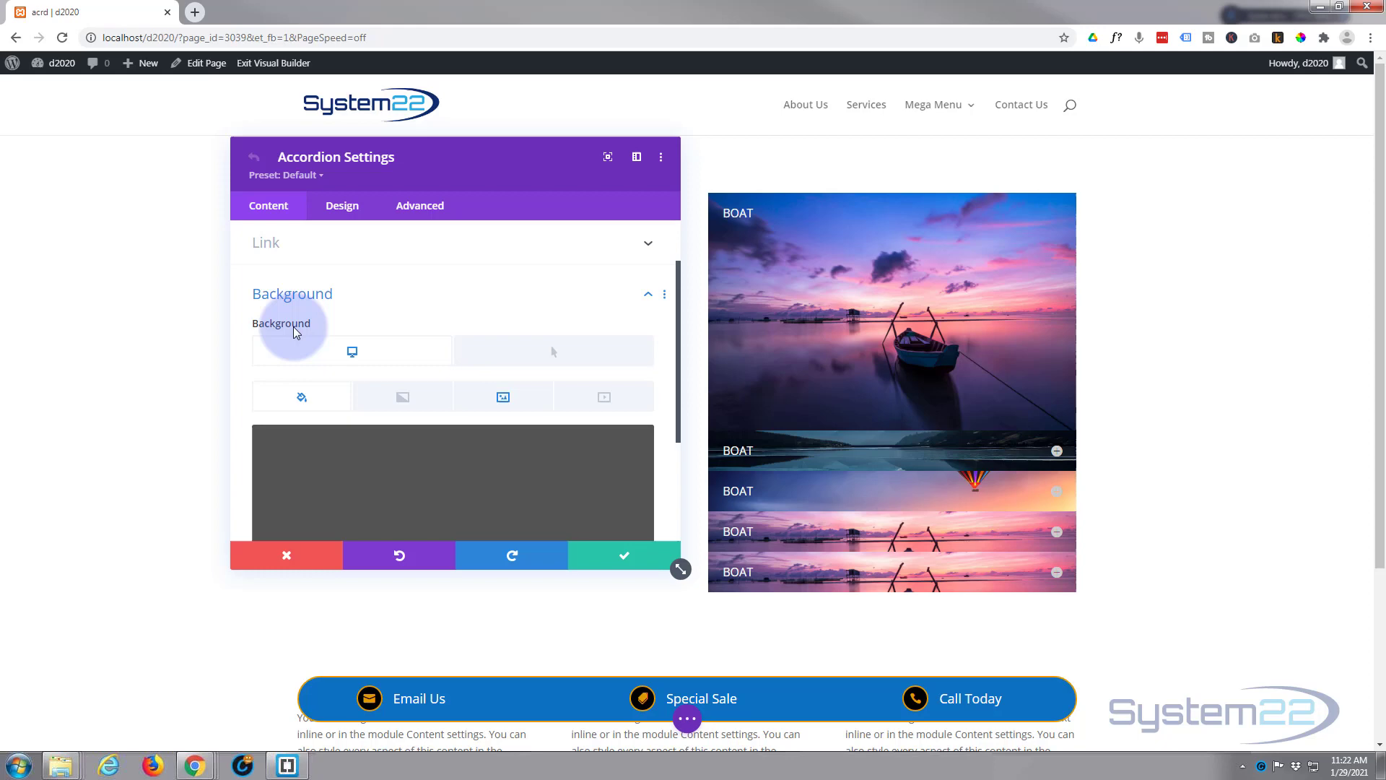
scroll(439, 413, "down", 2)
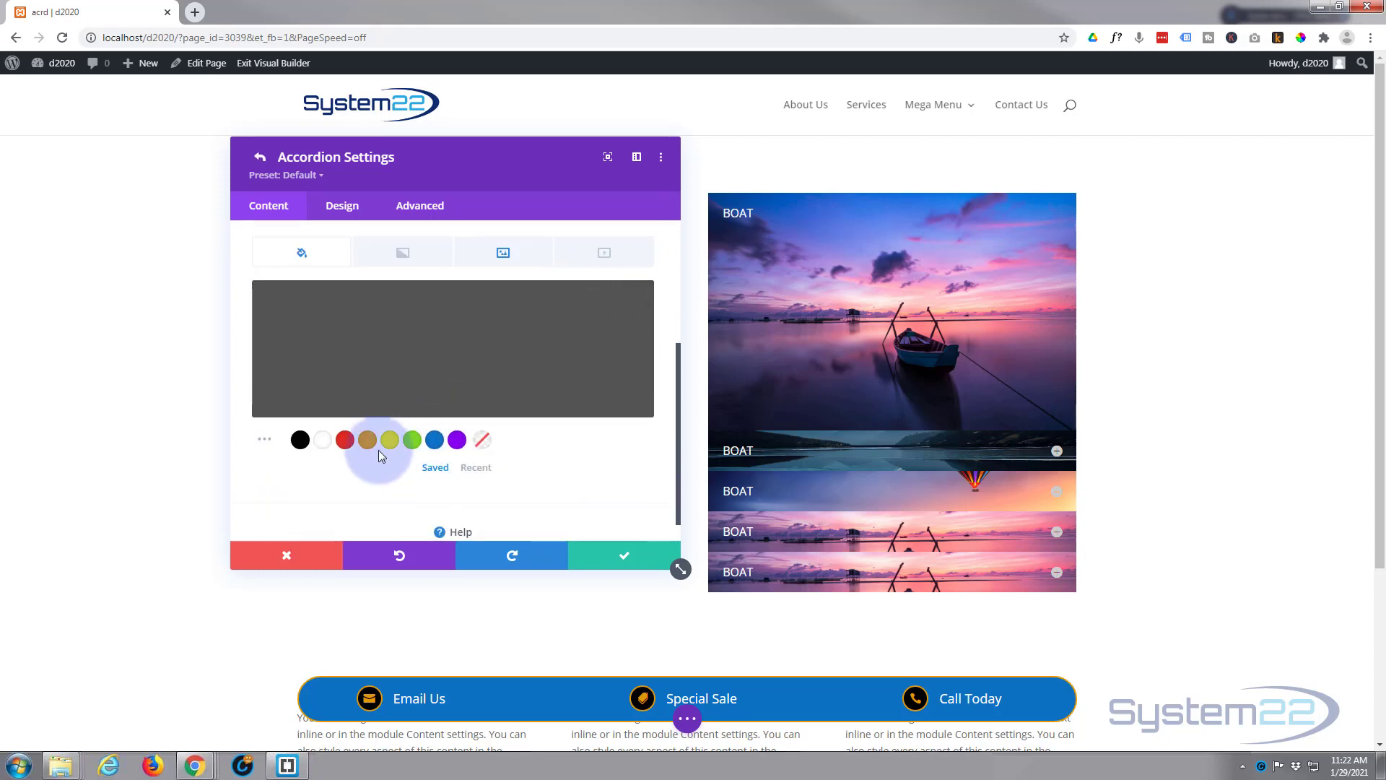
left_click(504, 252)
left_click(463, 359)
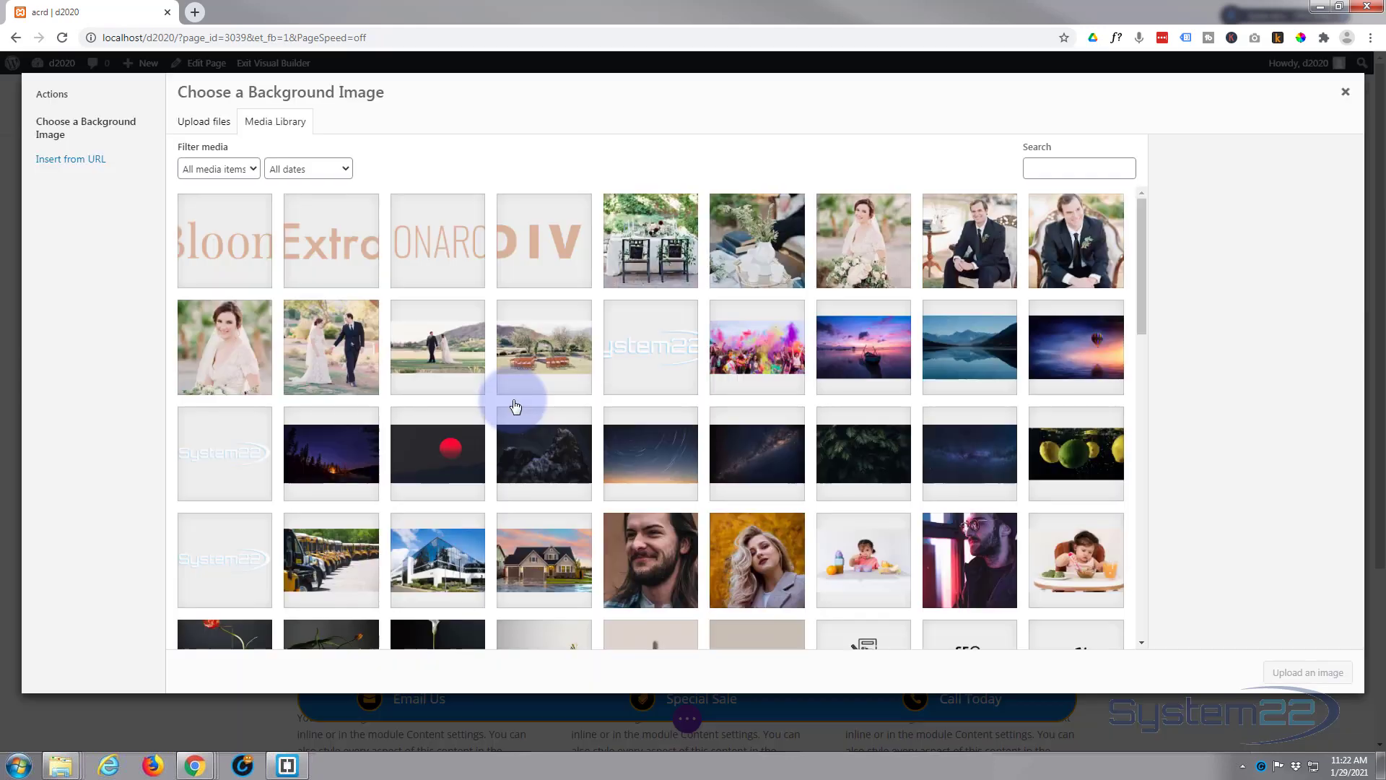
left_click(347, 458)
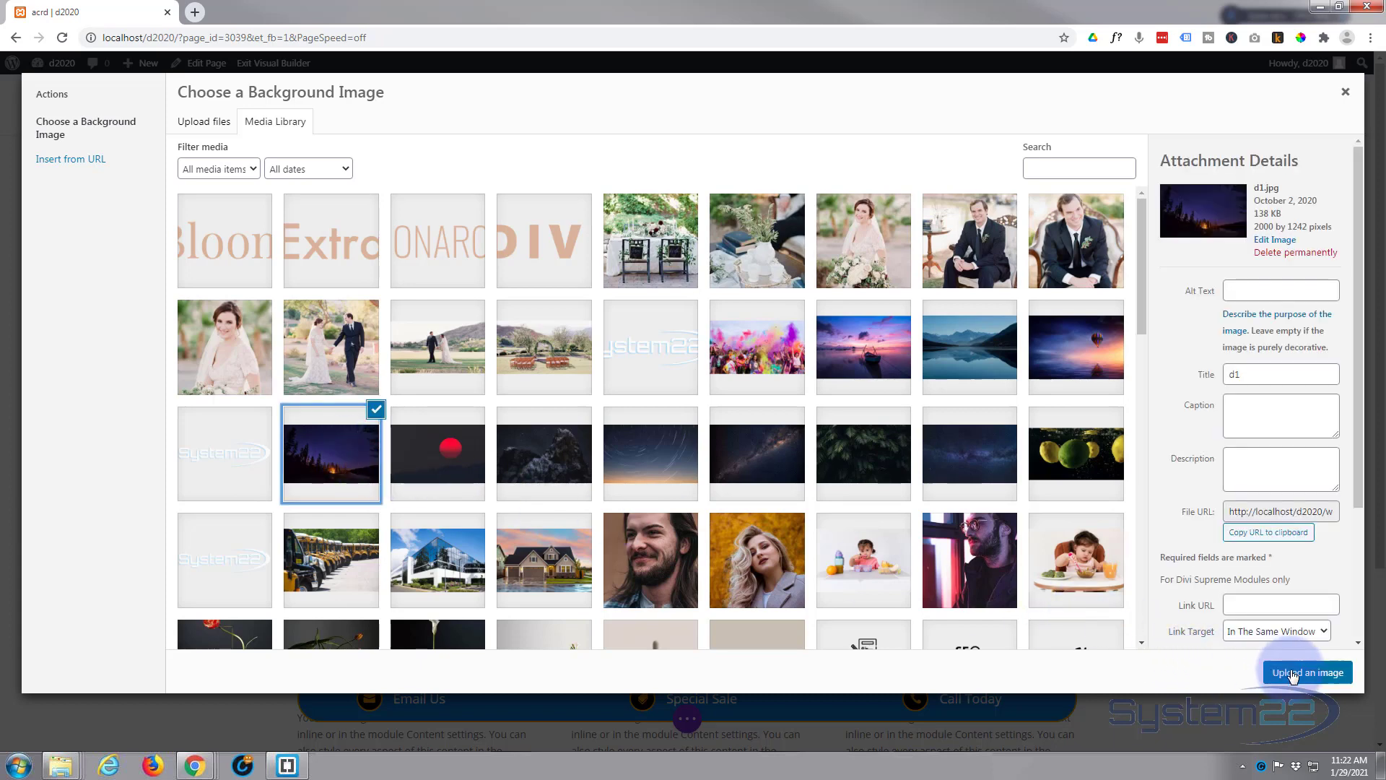
left_click(1292, 673)
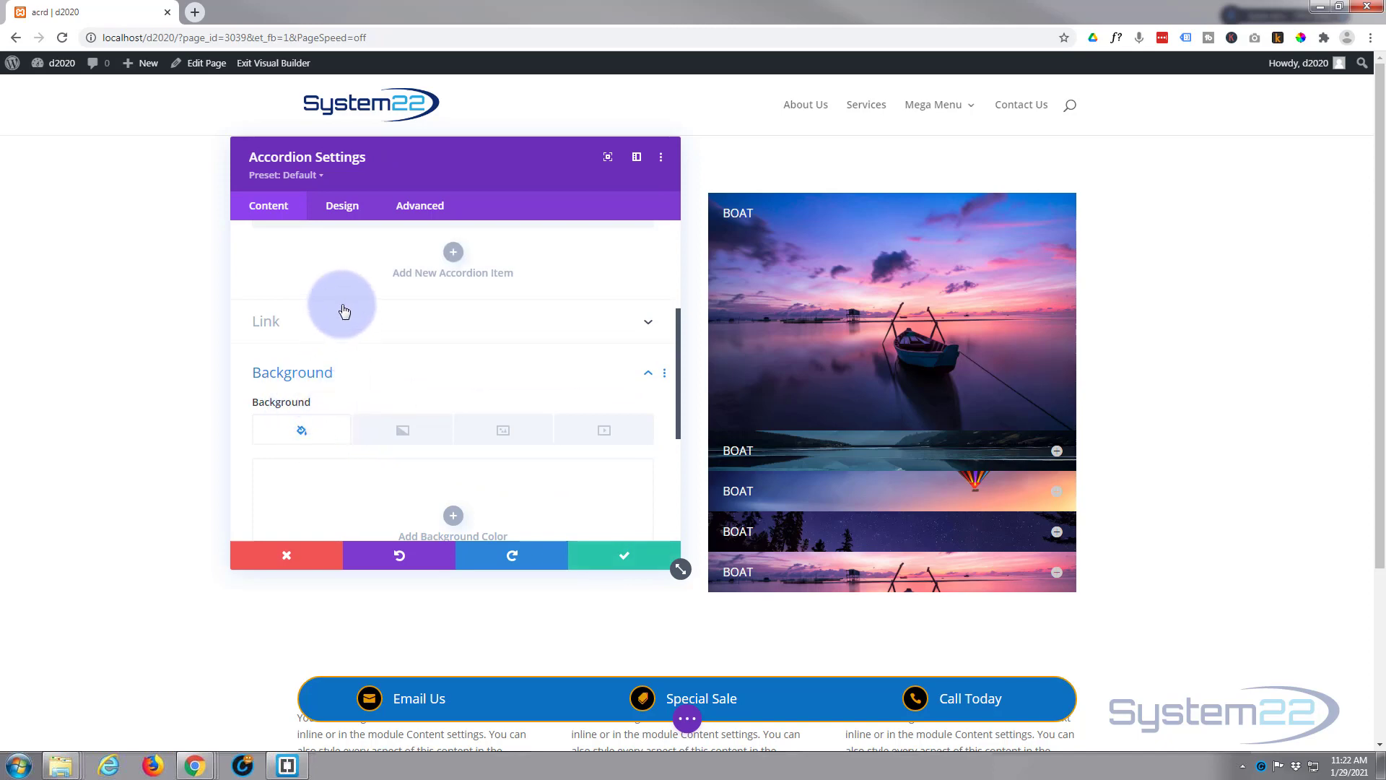
Step: Give the last item the red-moon image as its background and save
scroll(339, 311, "up", 1)
left_click(266, 286)
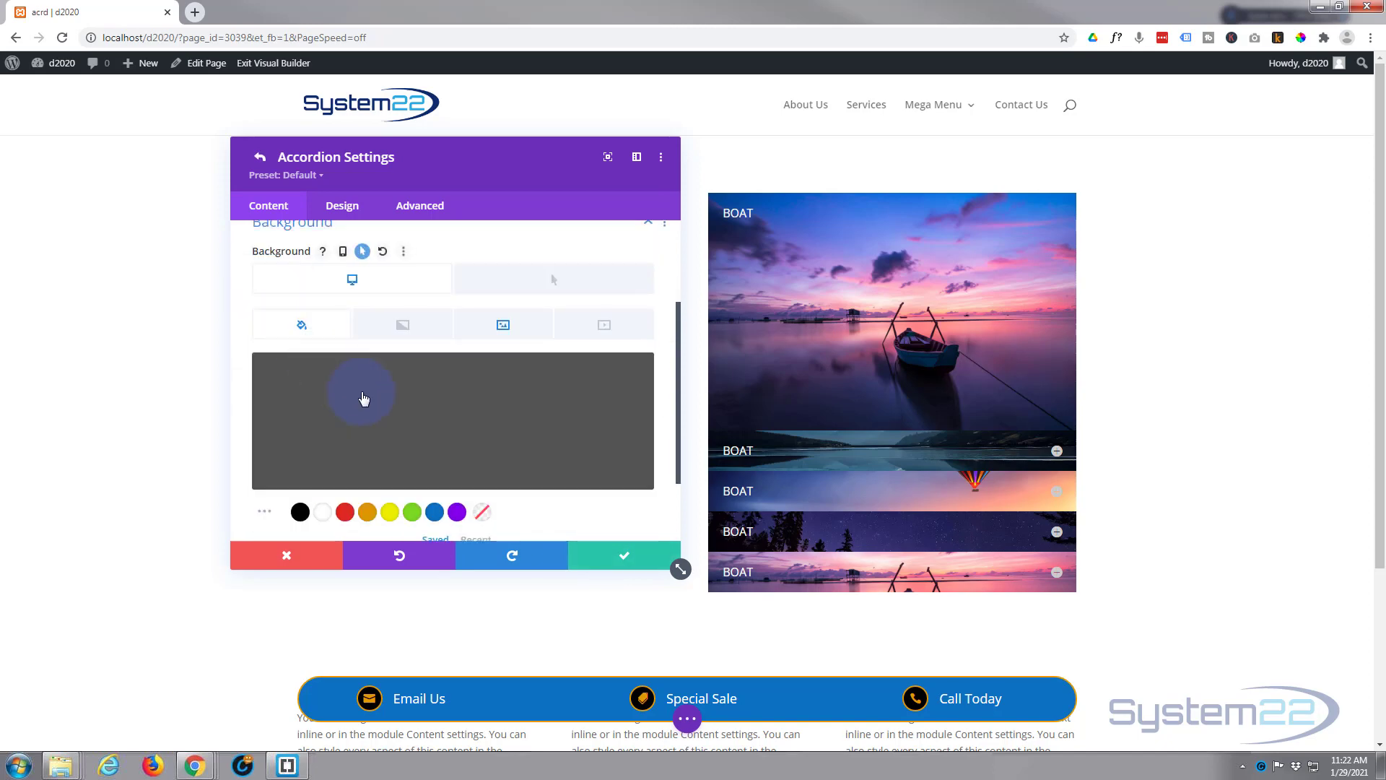
left_click(502, 317)
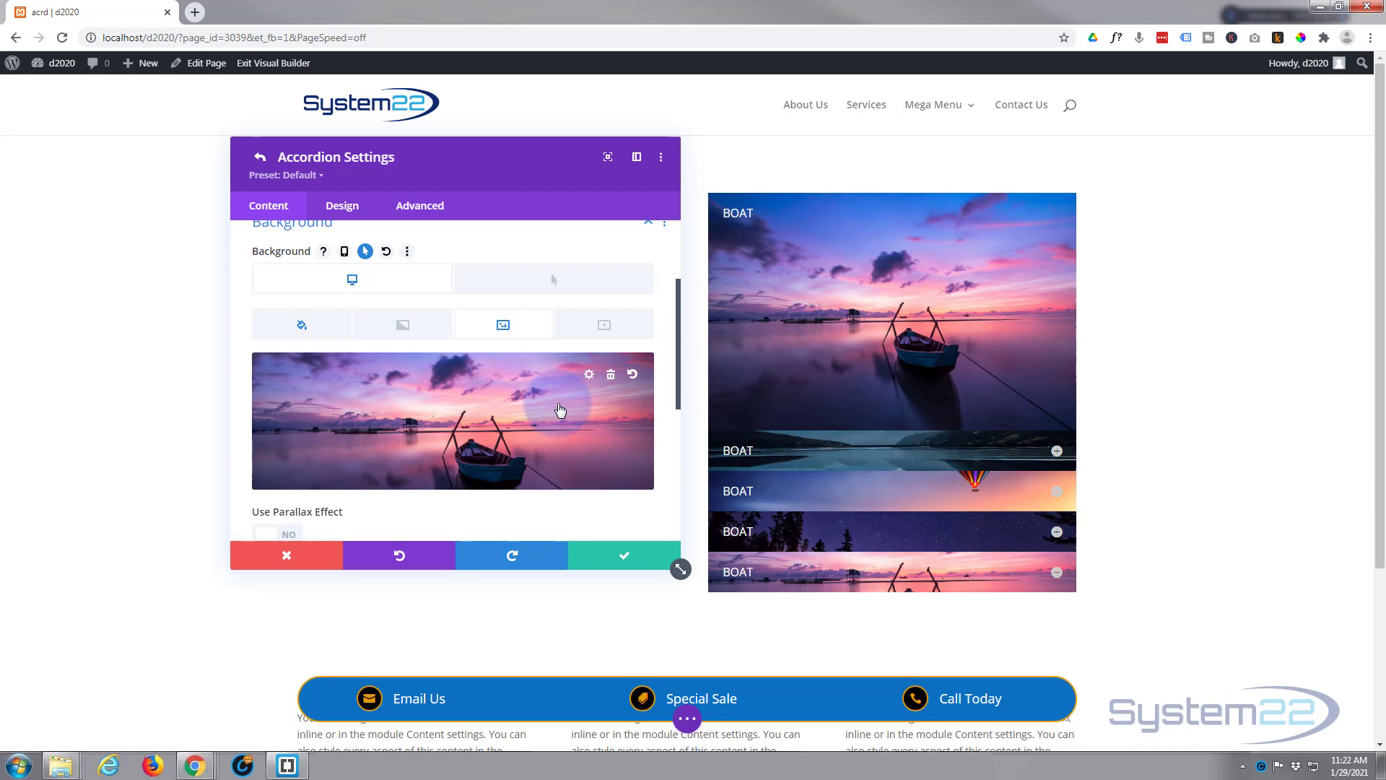
scroll(560, 410, "down", 2)
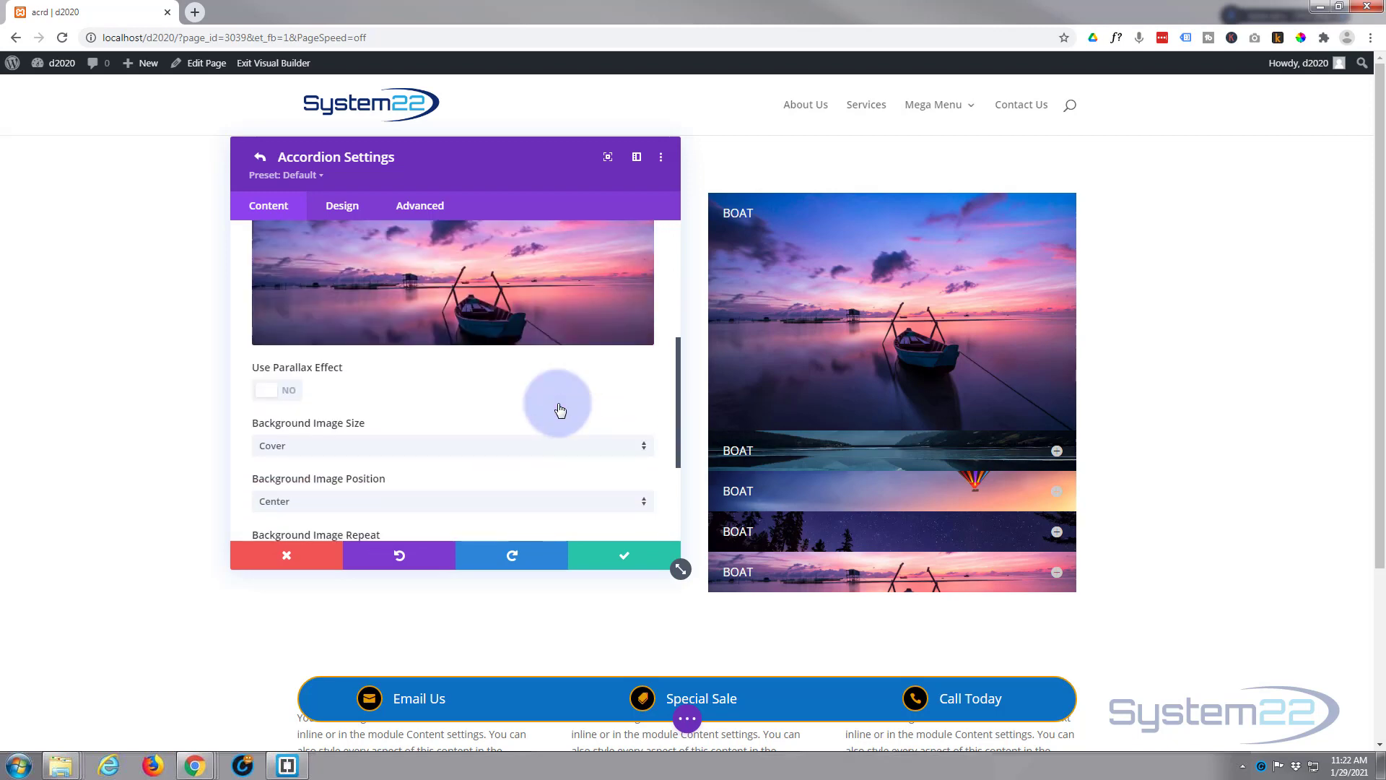
left_click(526, 301)
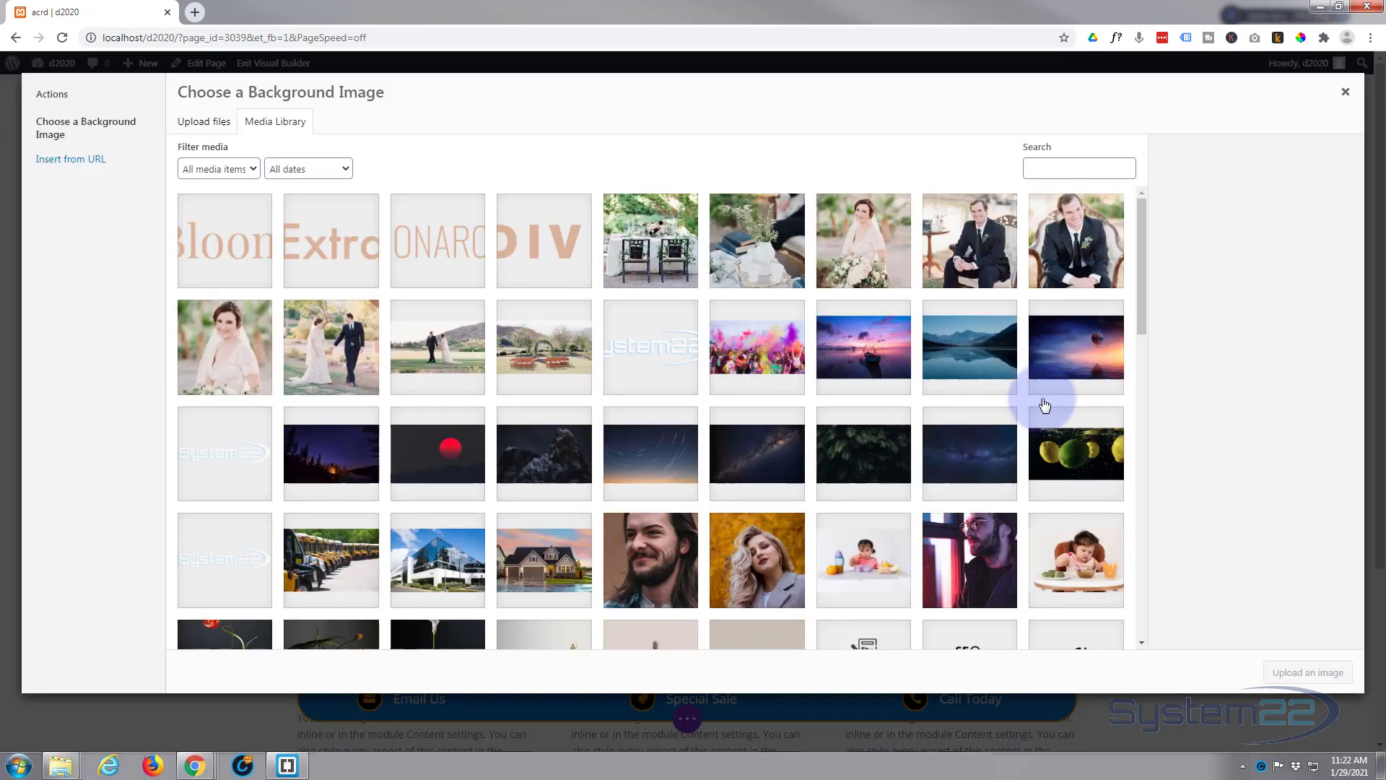
left_click(436, 458)
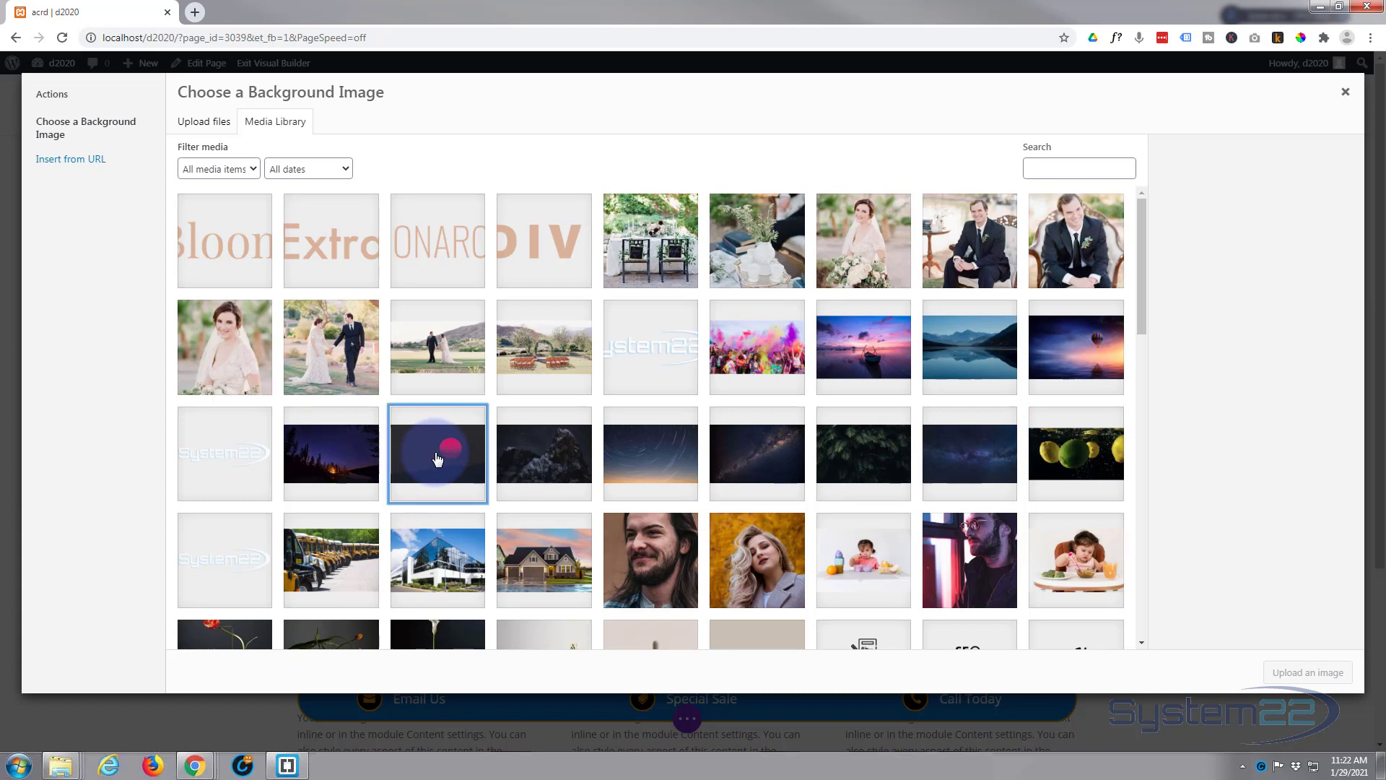
left_click(1294, 679)
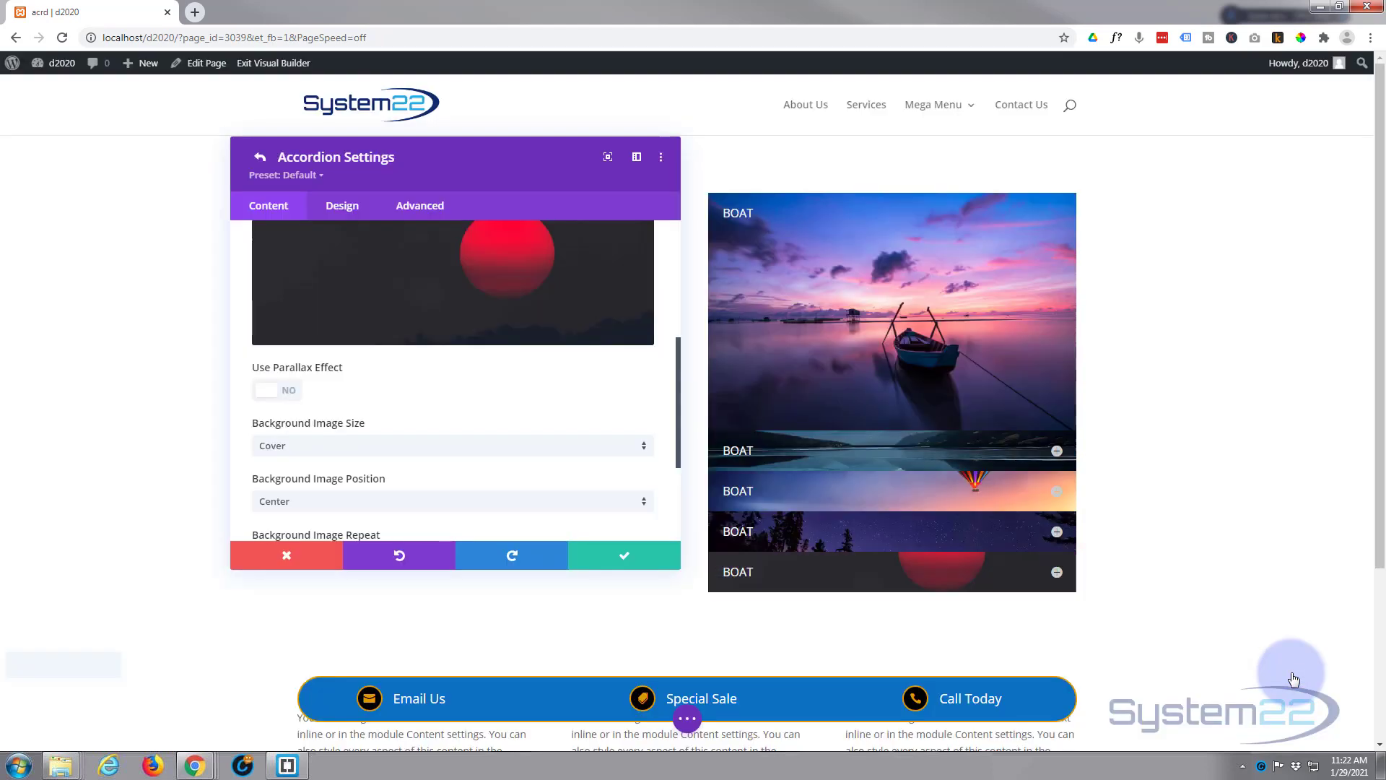
left_click(625, 561)
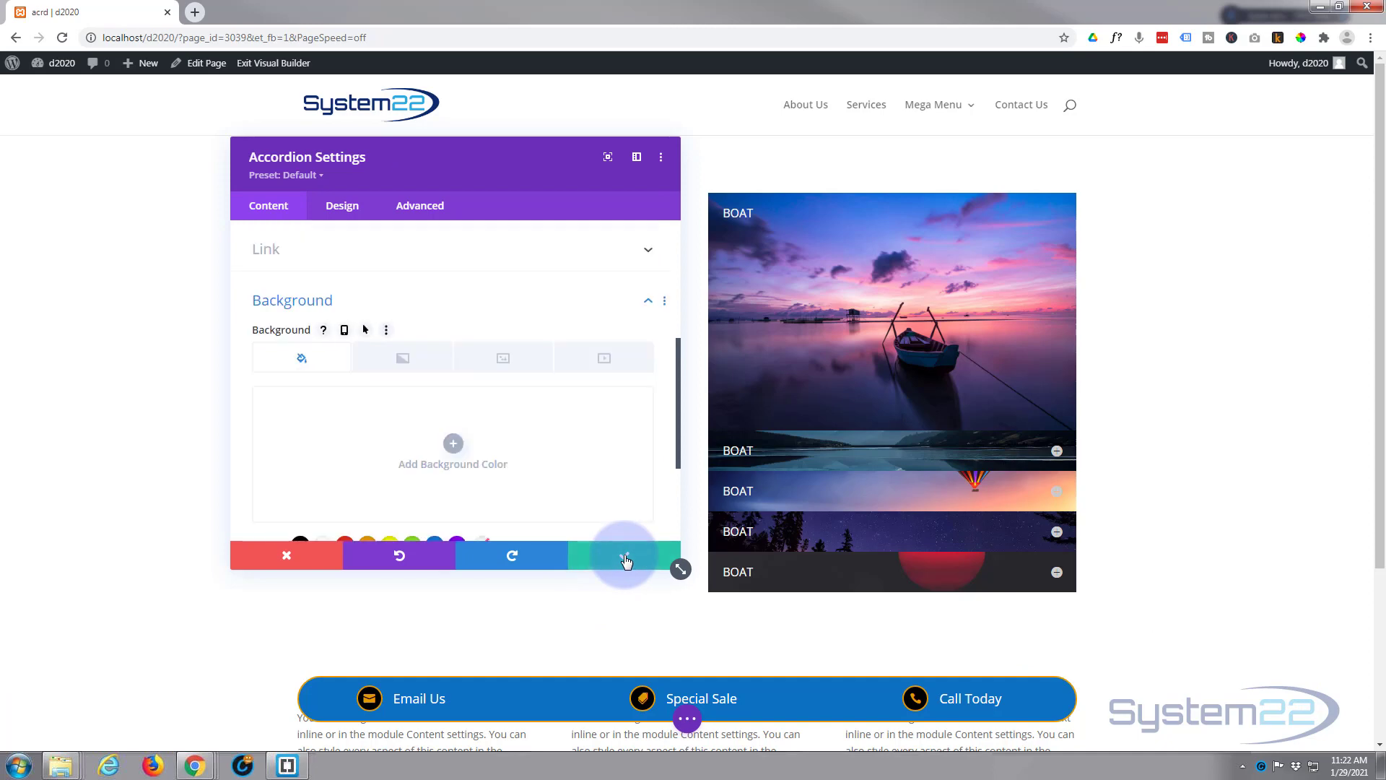
Step: Make the accordion's open and closed toggle background colors transparent
left_click(625, 561)
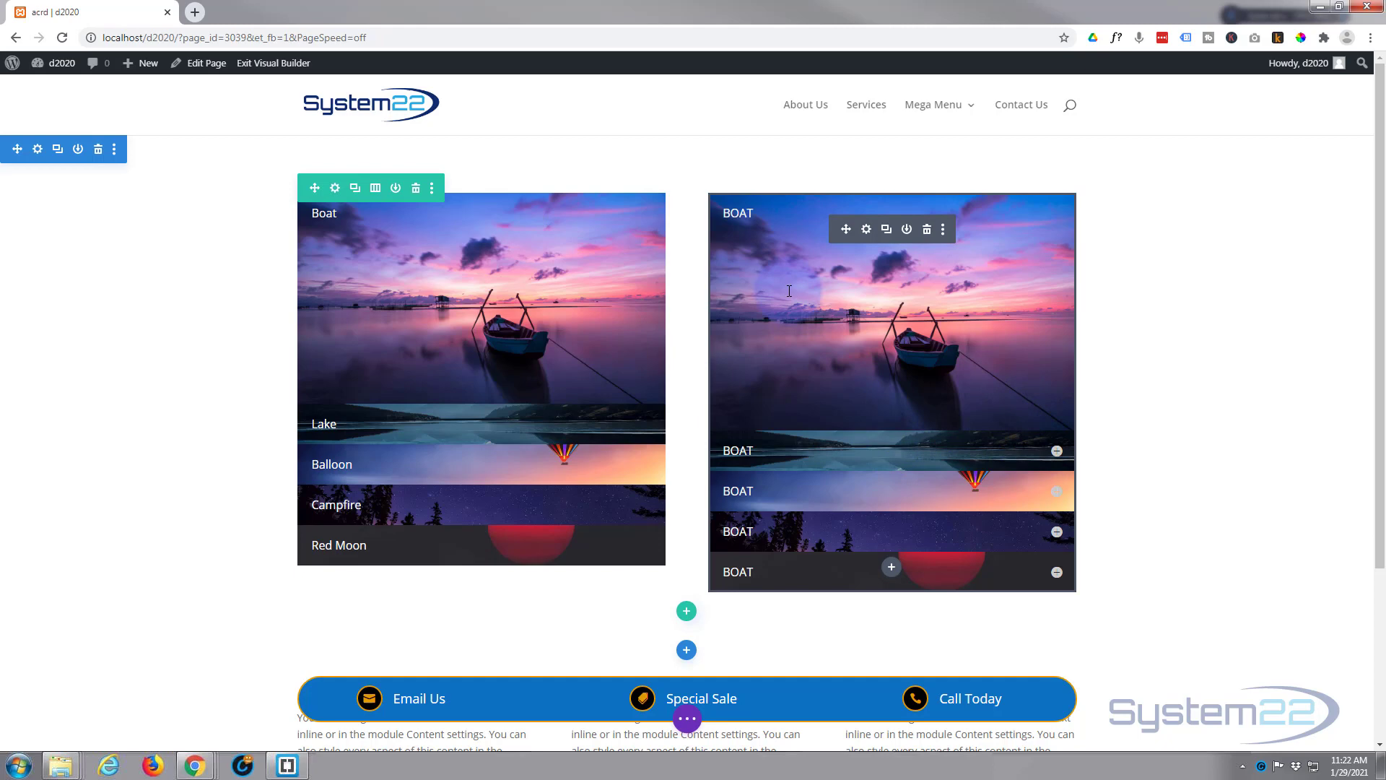
left_click(867, 229)
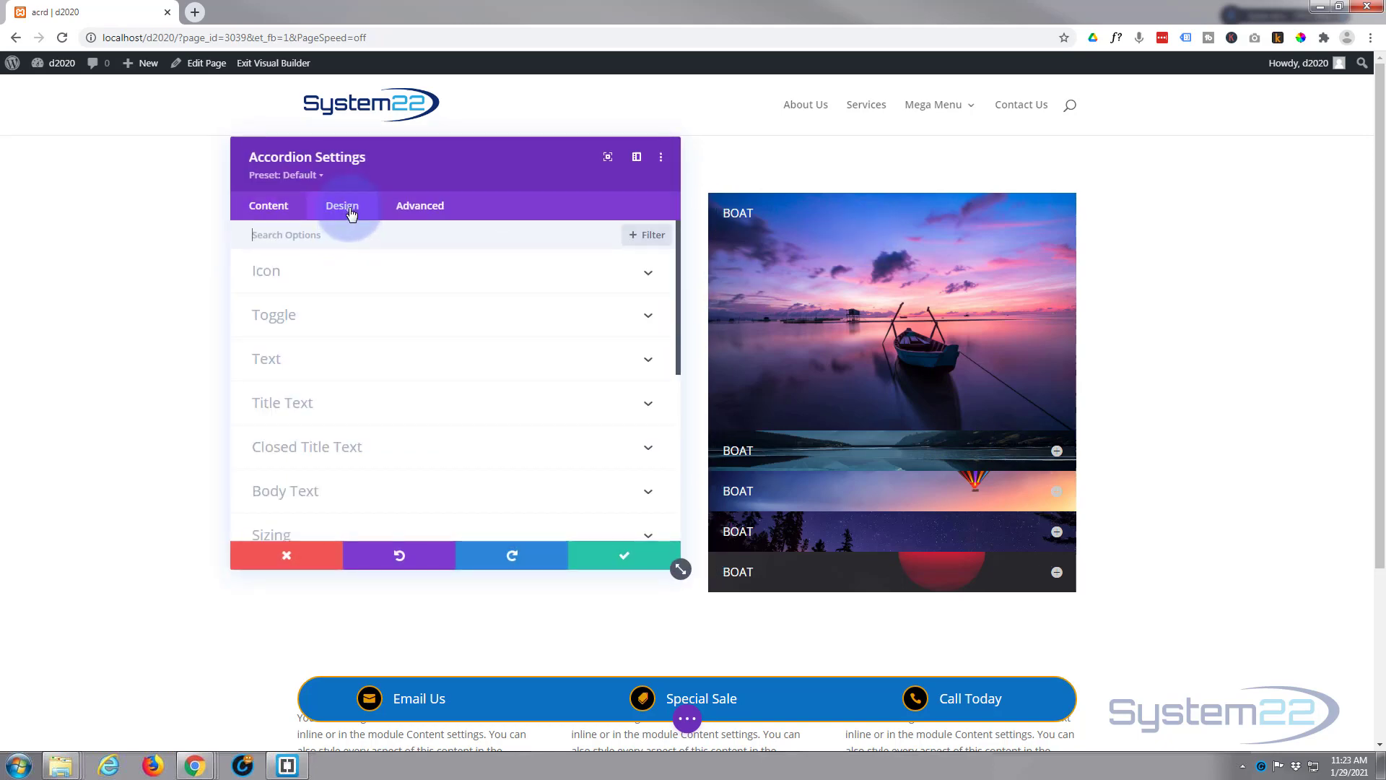
left_click(333, 316)
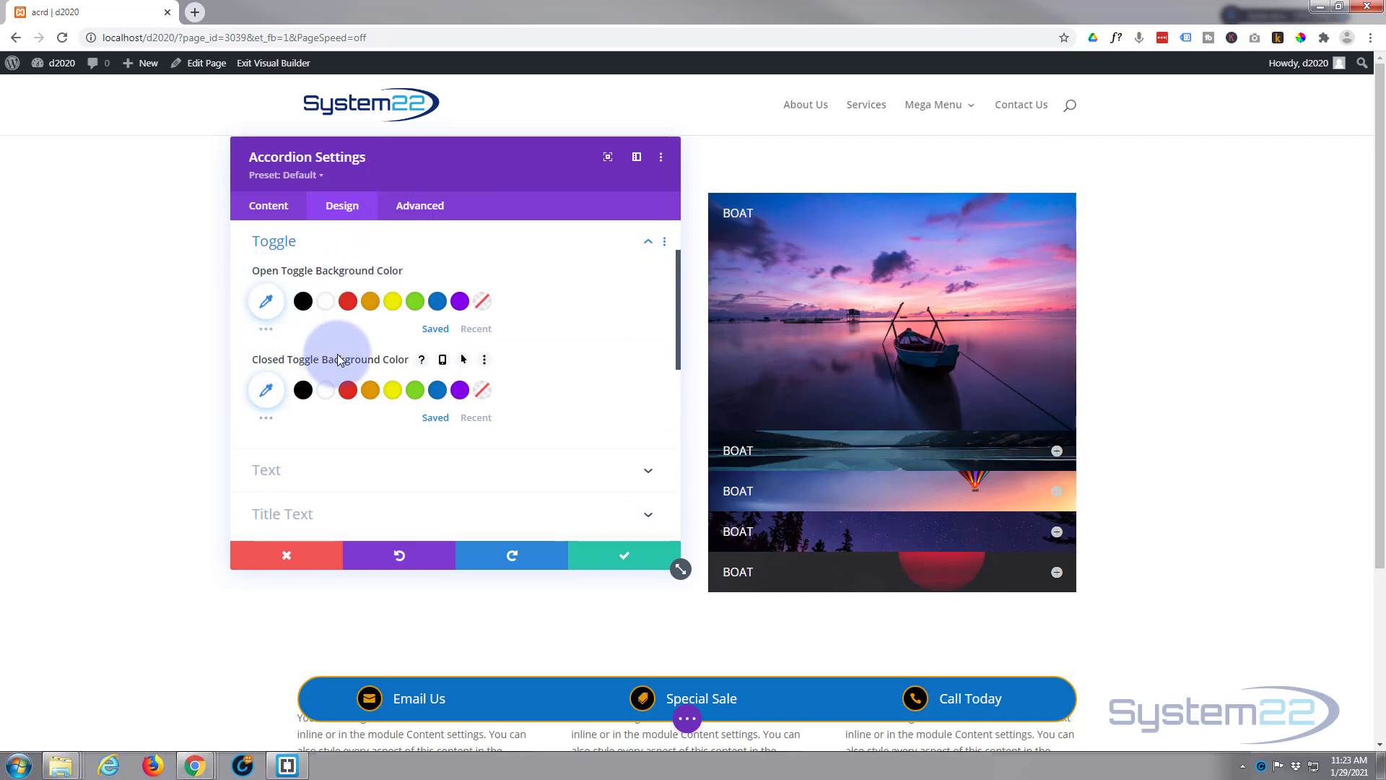
left_click(483, 303)
left_click(478, 393)
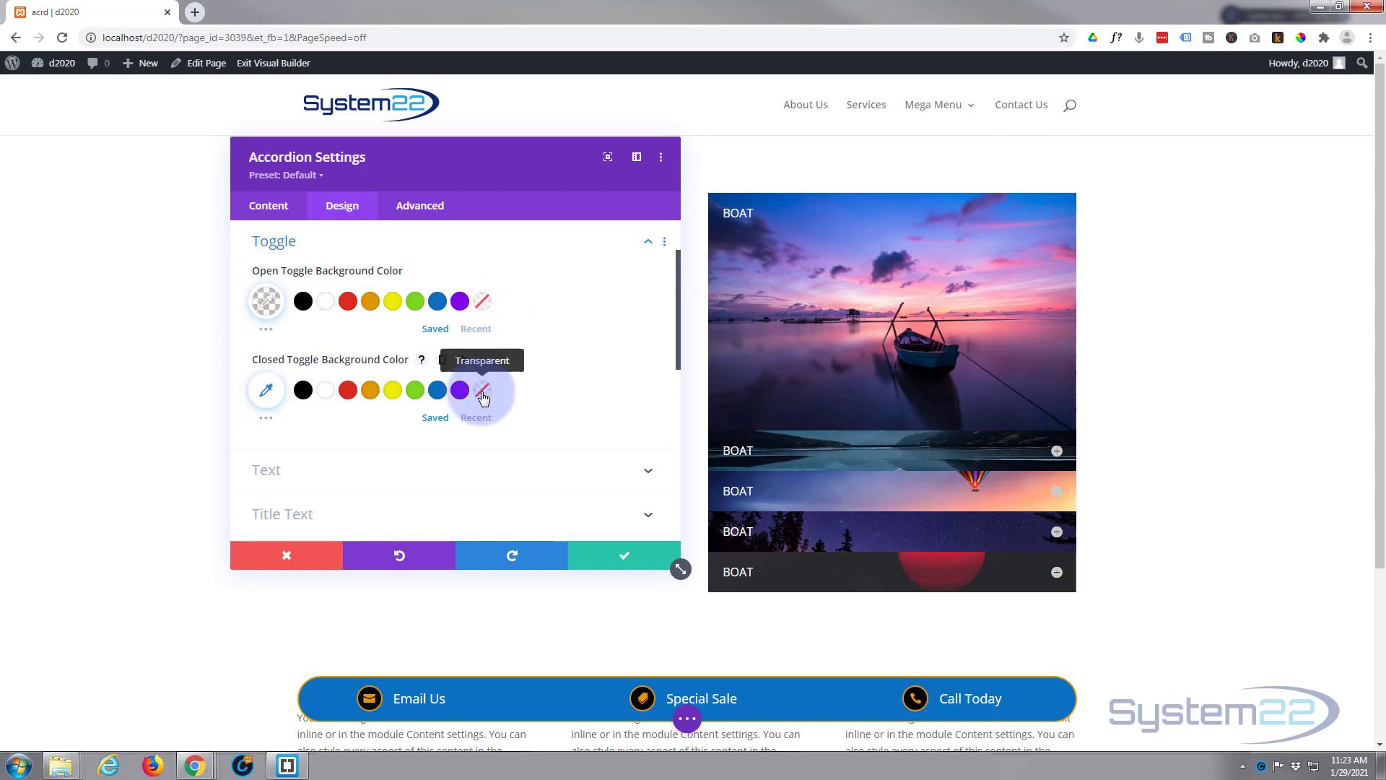
Step: Make the accordion's toggle icon color transparent and save the design changes
scroll(478, 376, "up", 1)
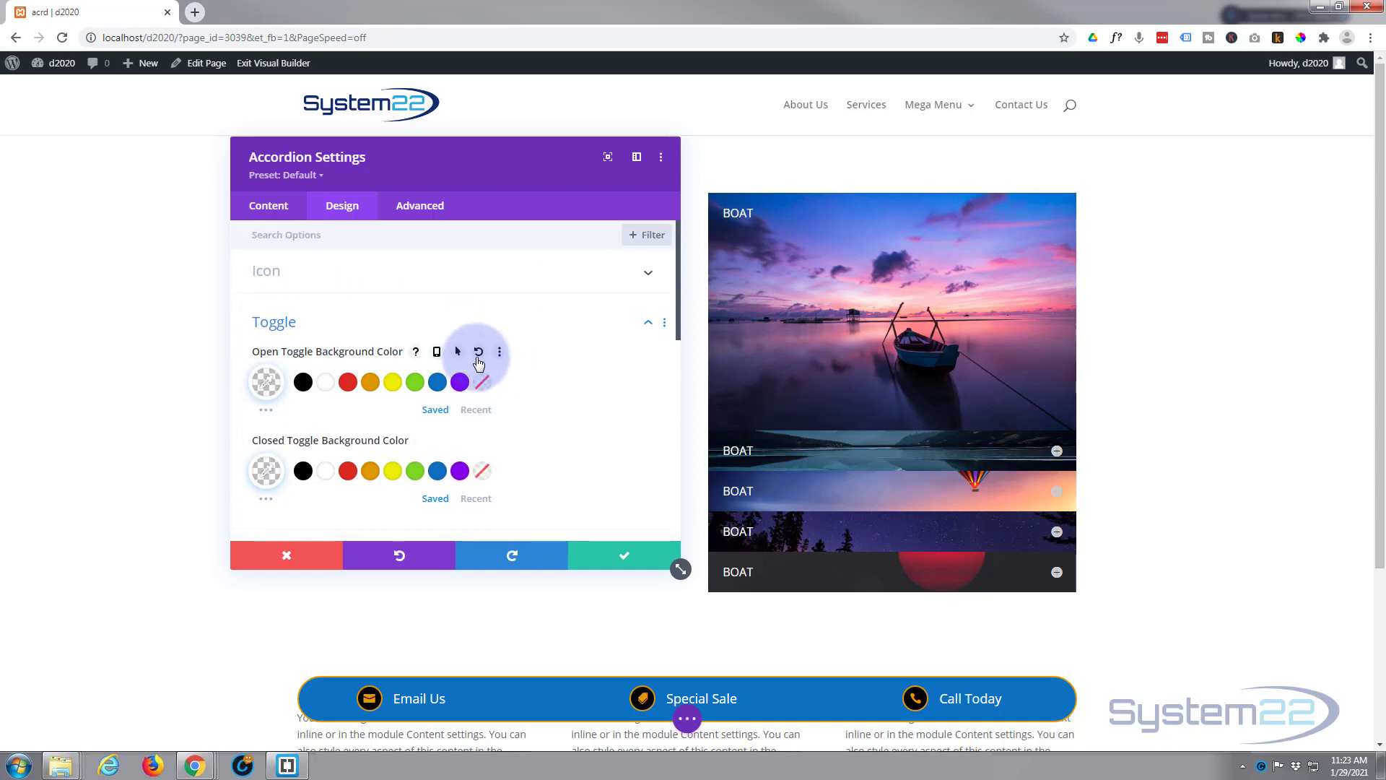
left_click(449, 280)
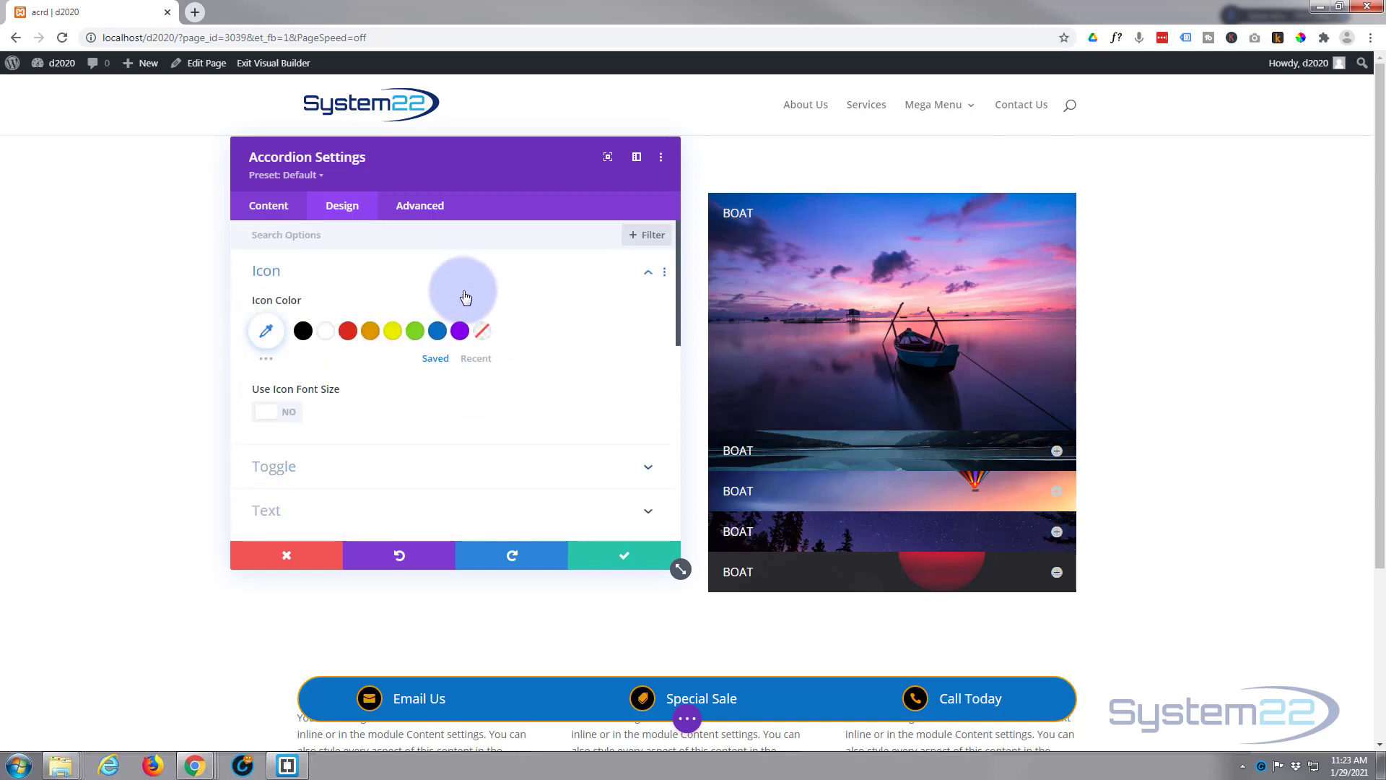
left_click(483, 332)
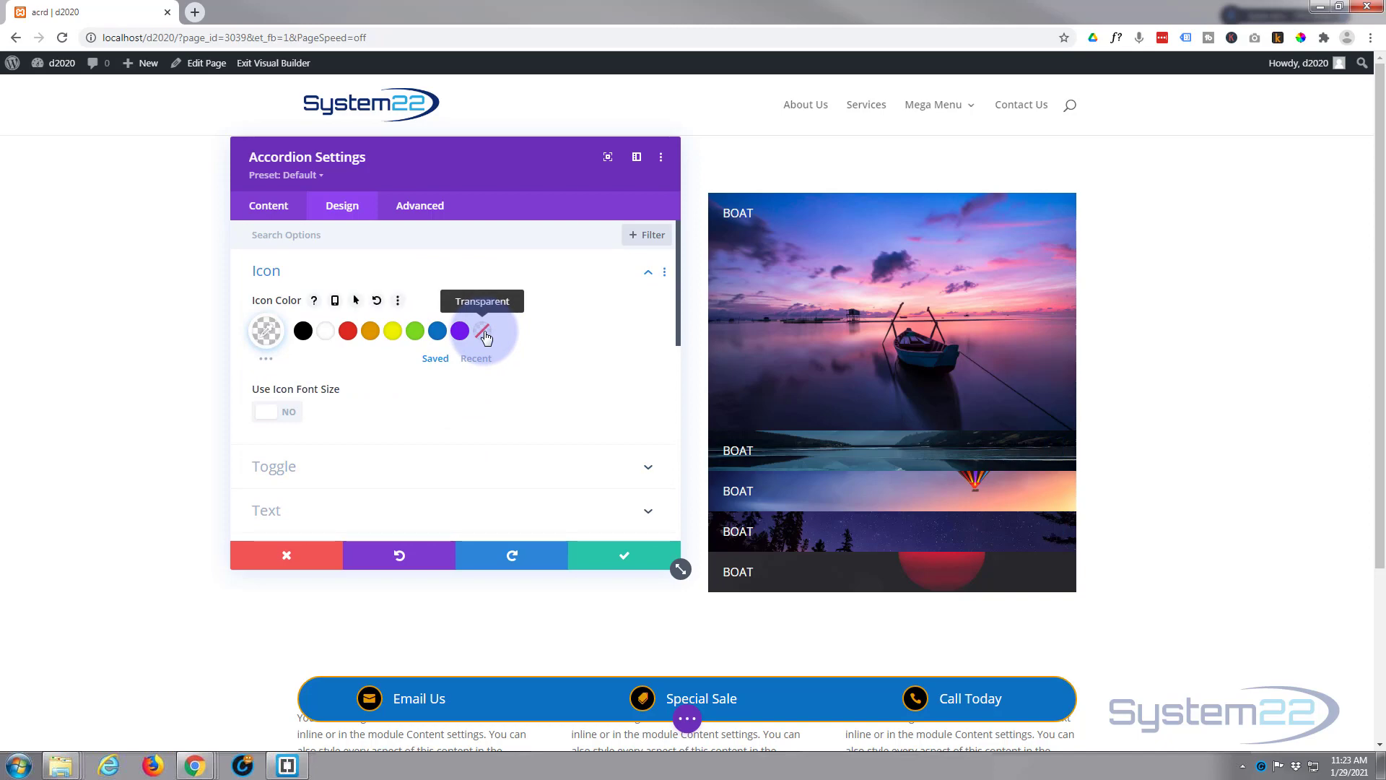
left_click(637, 557)
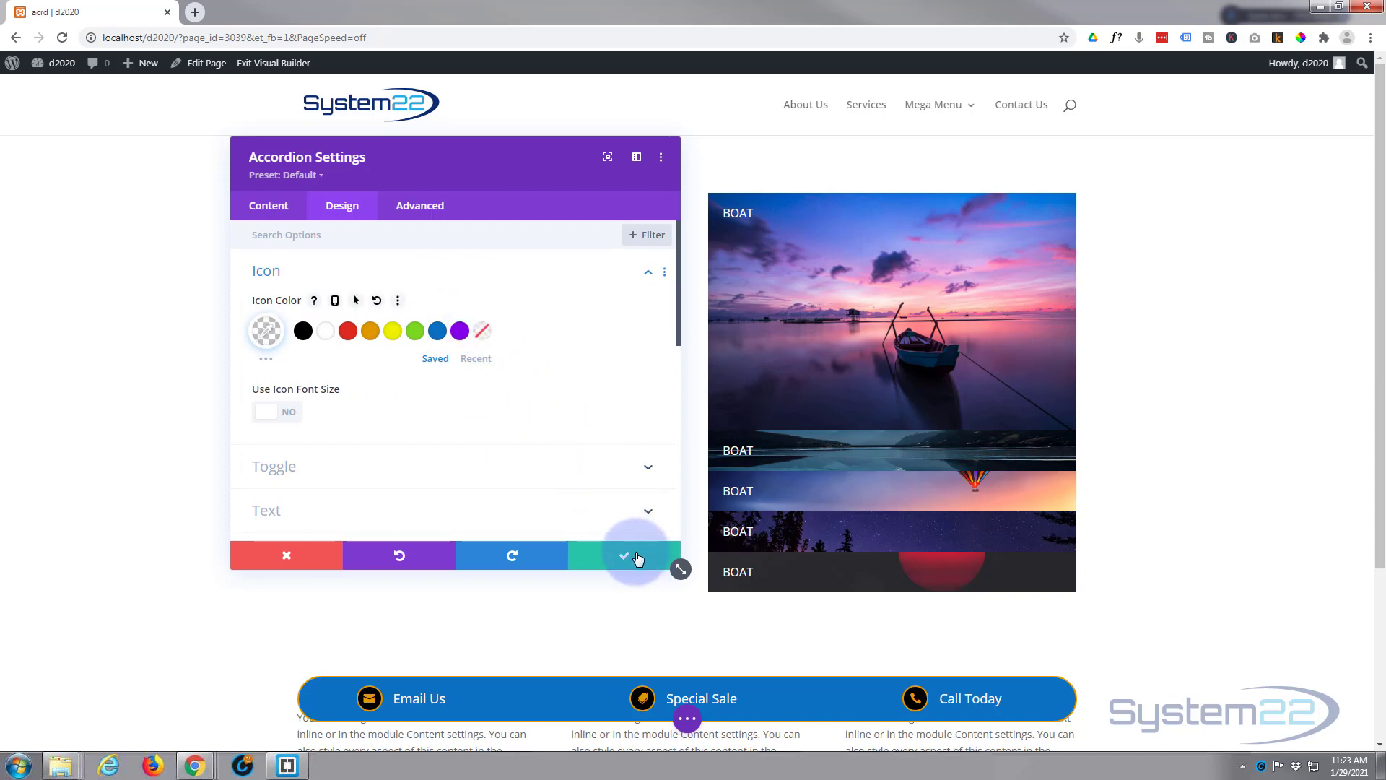
left_click(801, 436)
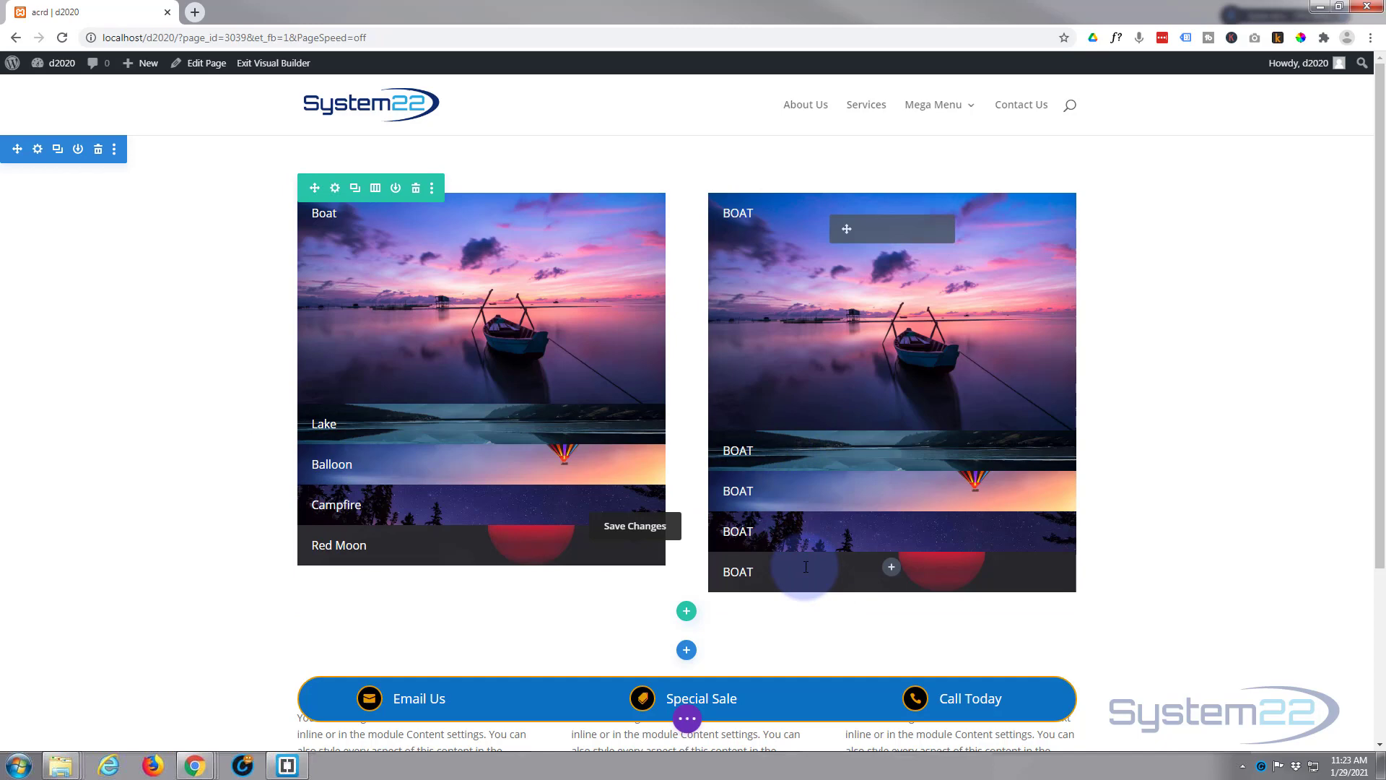
Step: Save the page as a draft and exit the Visual Builder
left_click(686, 720)
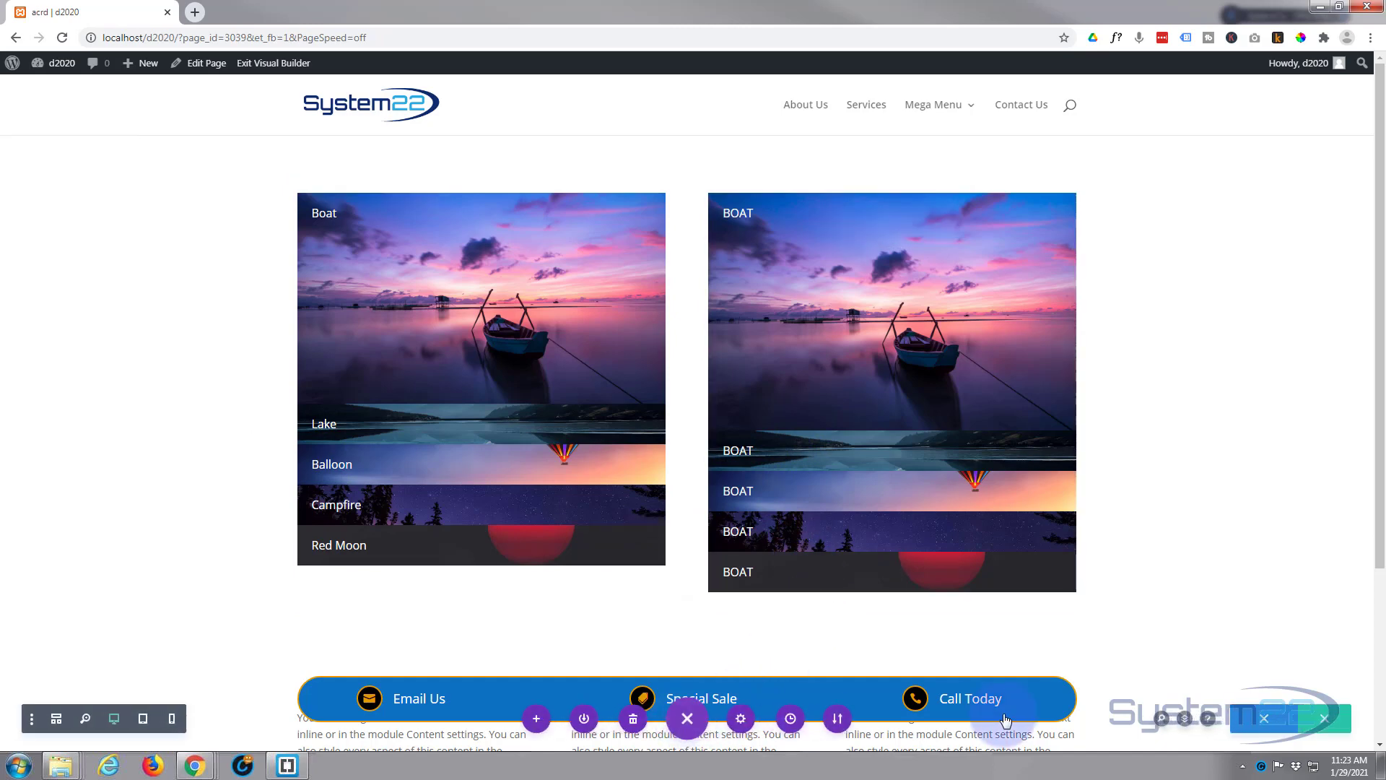
left_click(1258, 722)
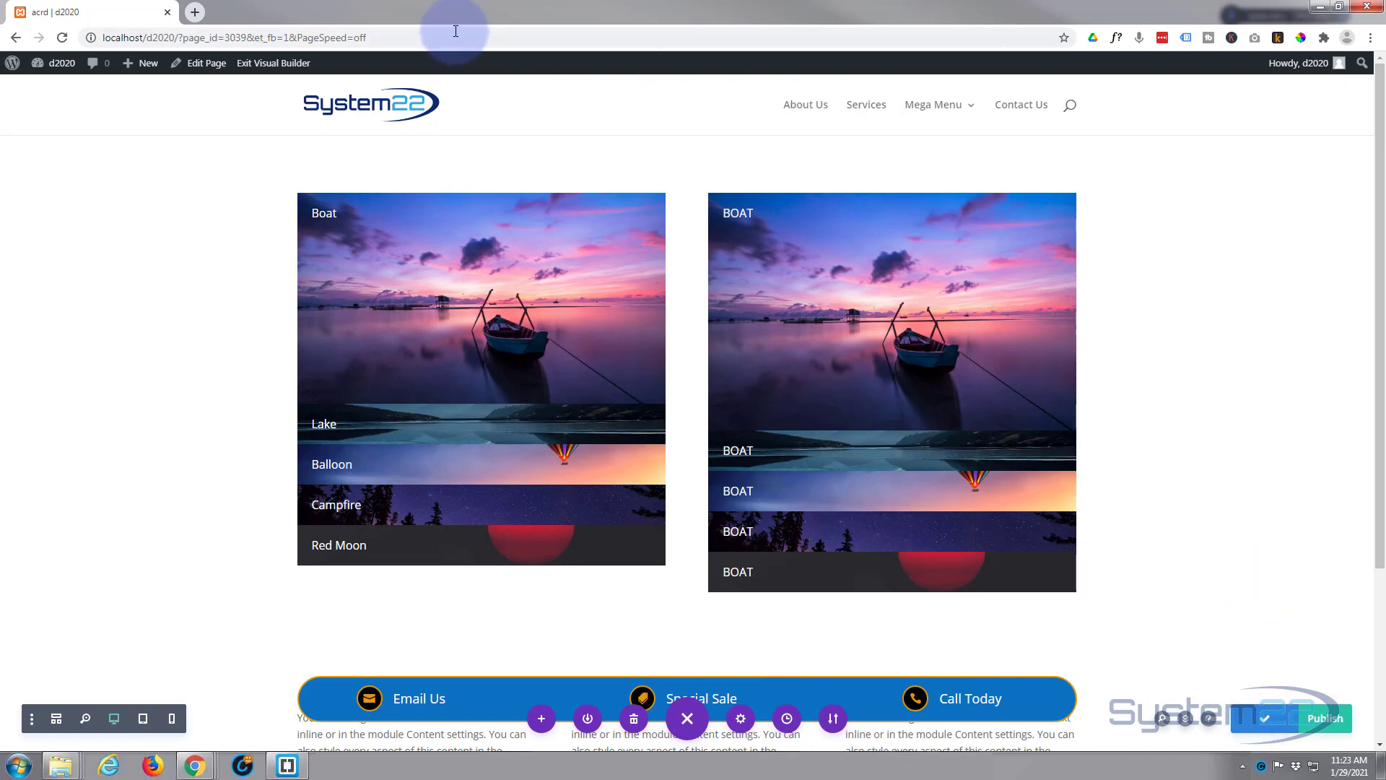
left_click(286, 64)
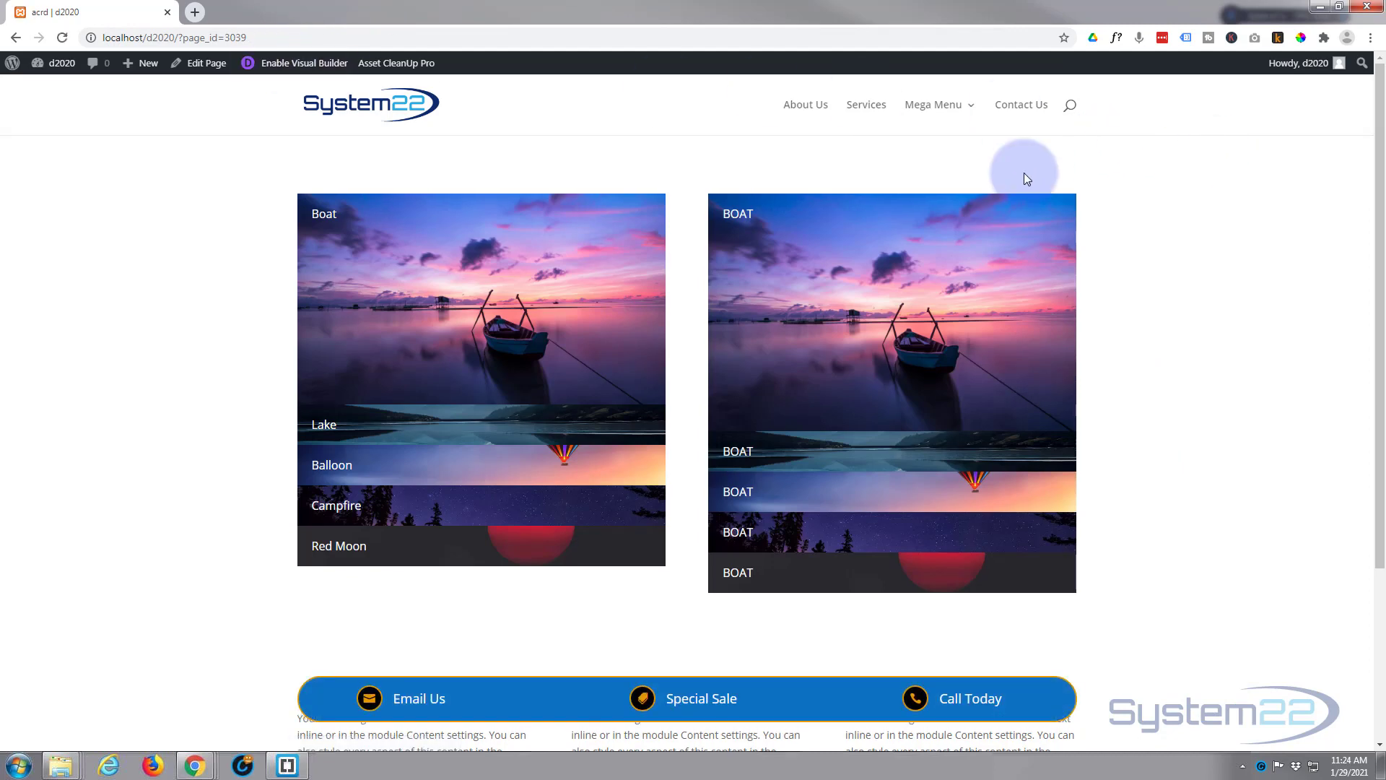
mouse_move(872, 202)
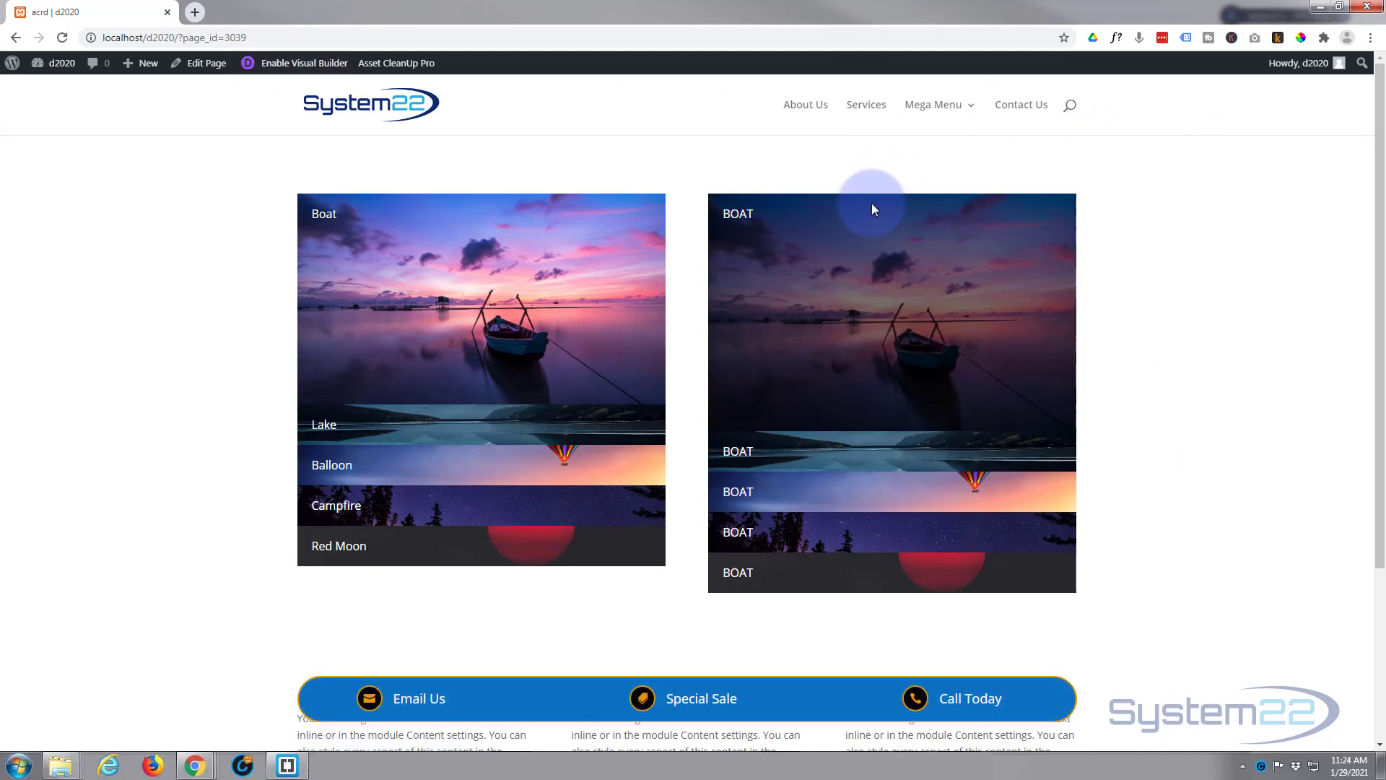
left_click(866, 458)
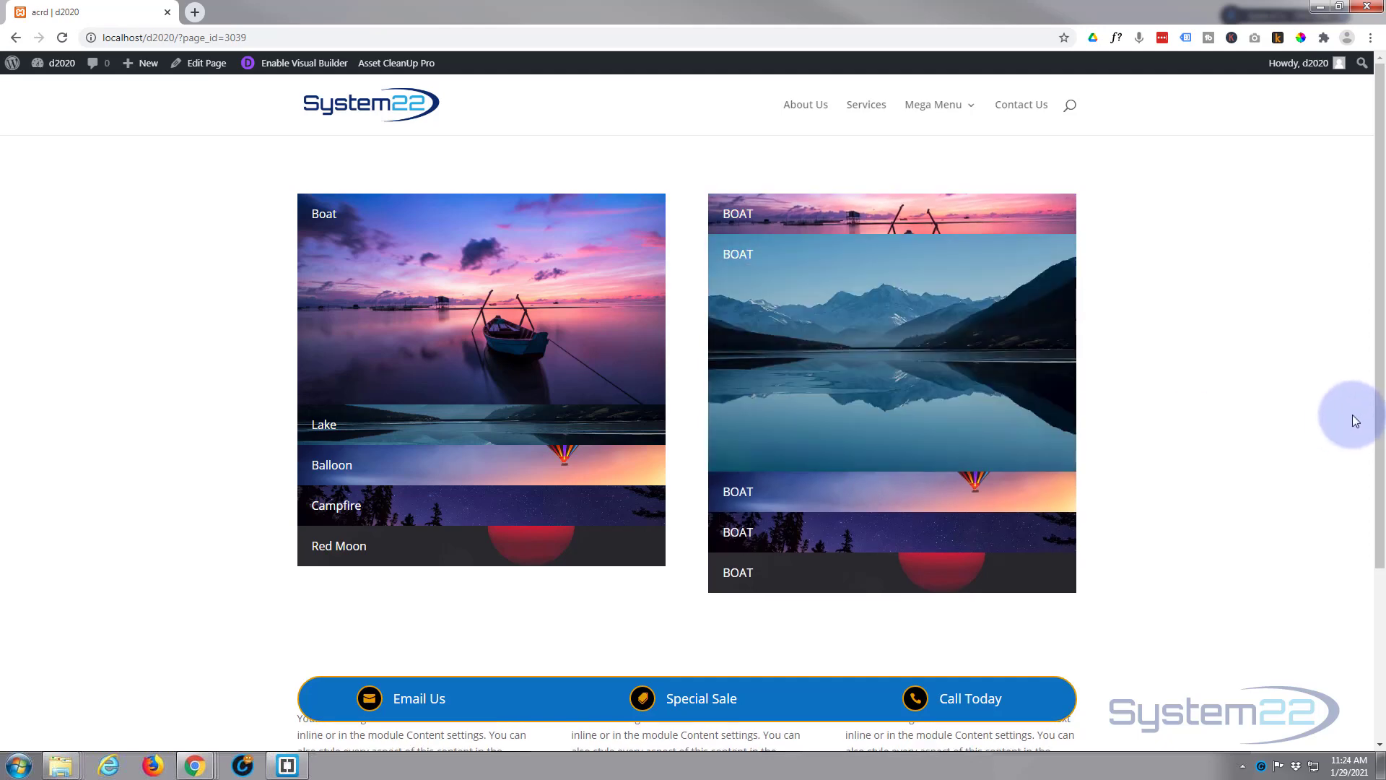
mouse_move(885, 276)
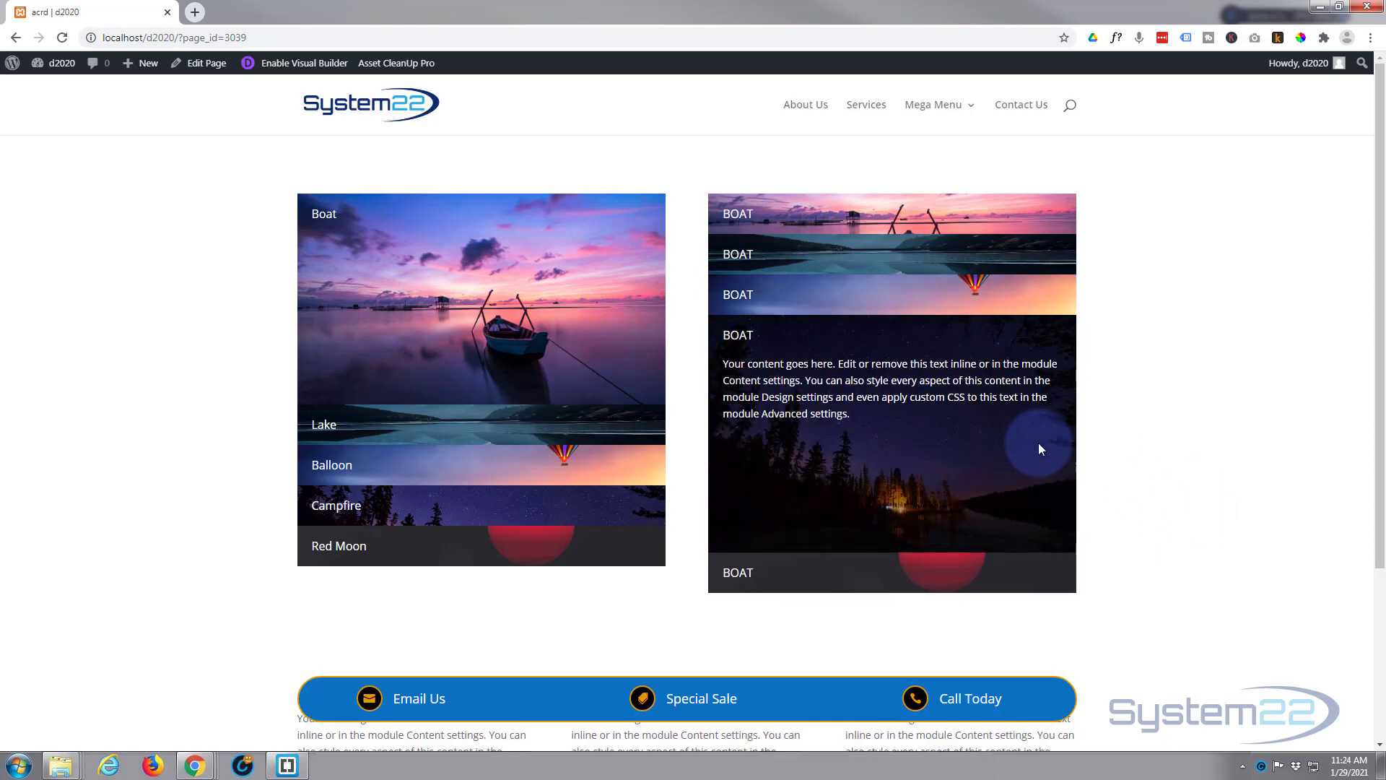
left_click(1044, 572)
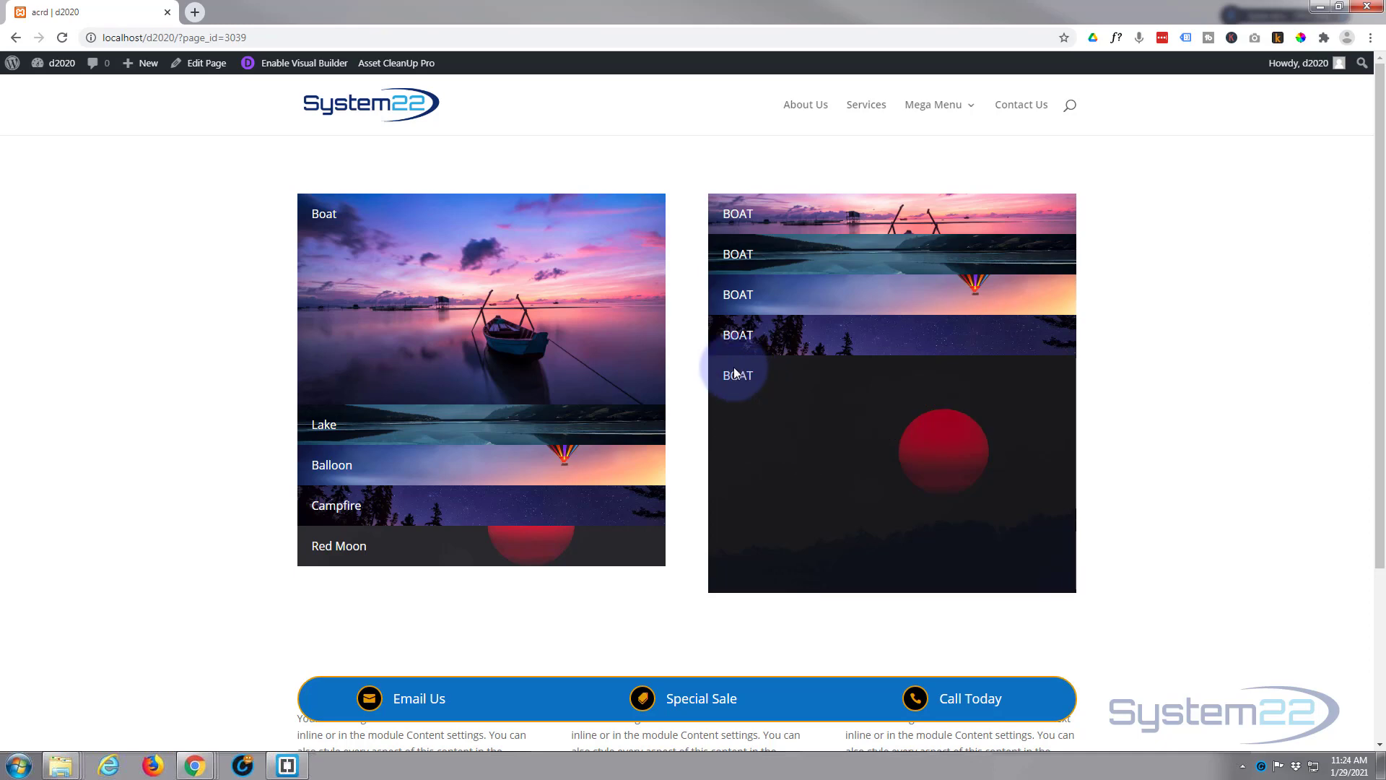
left_click(1048, 329)
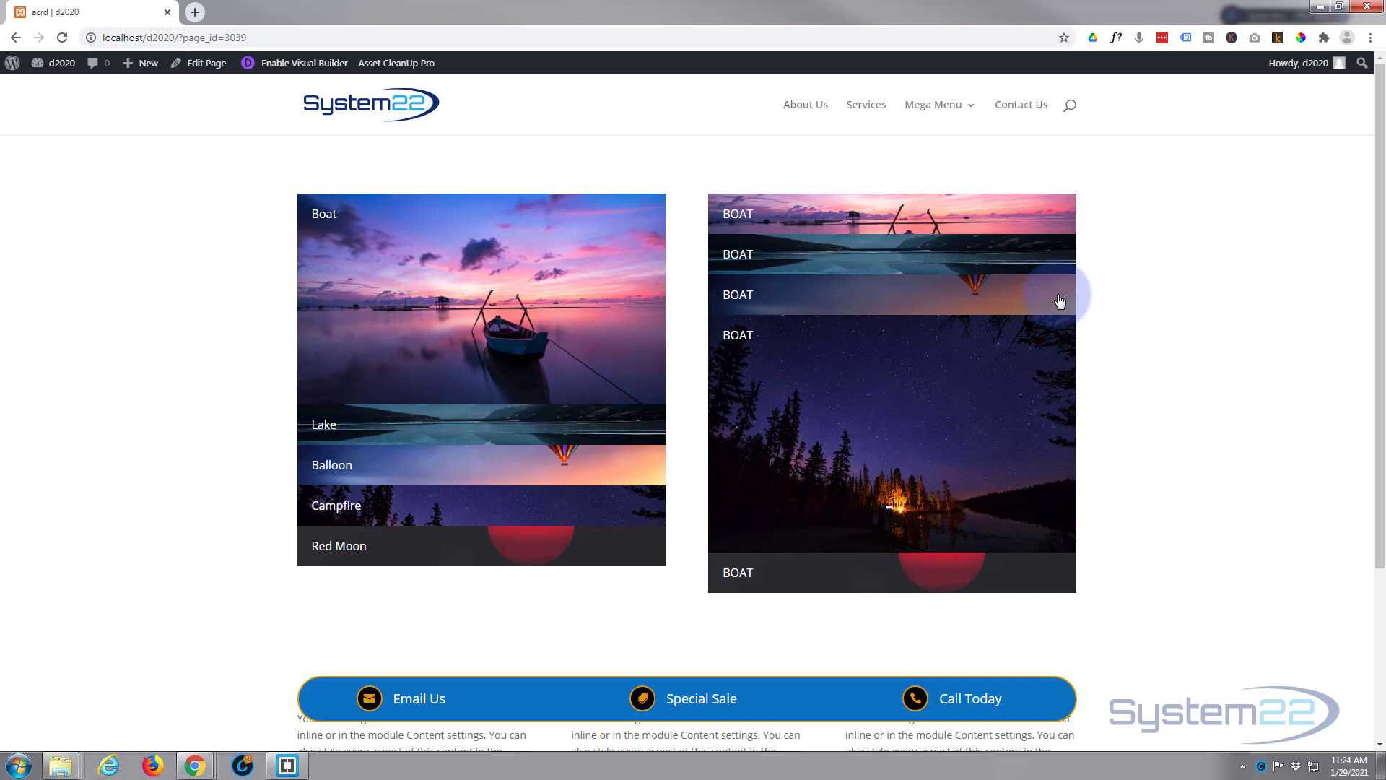
left_click(1059, 301)
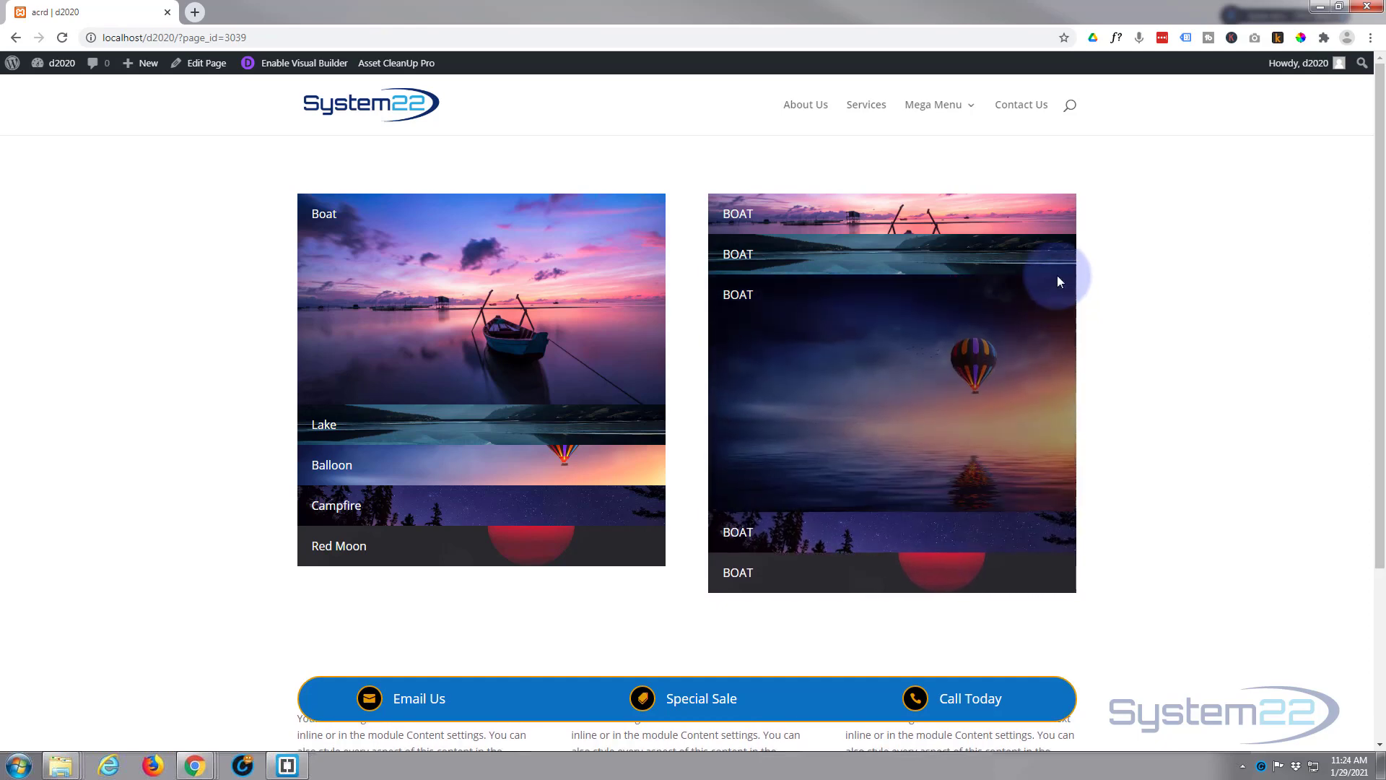
left_click(1058, 254)
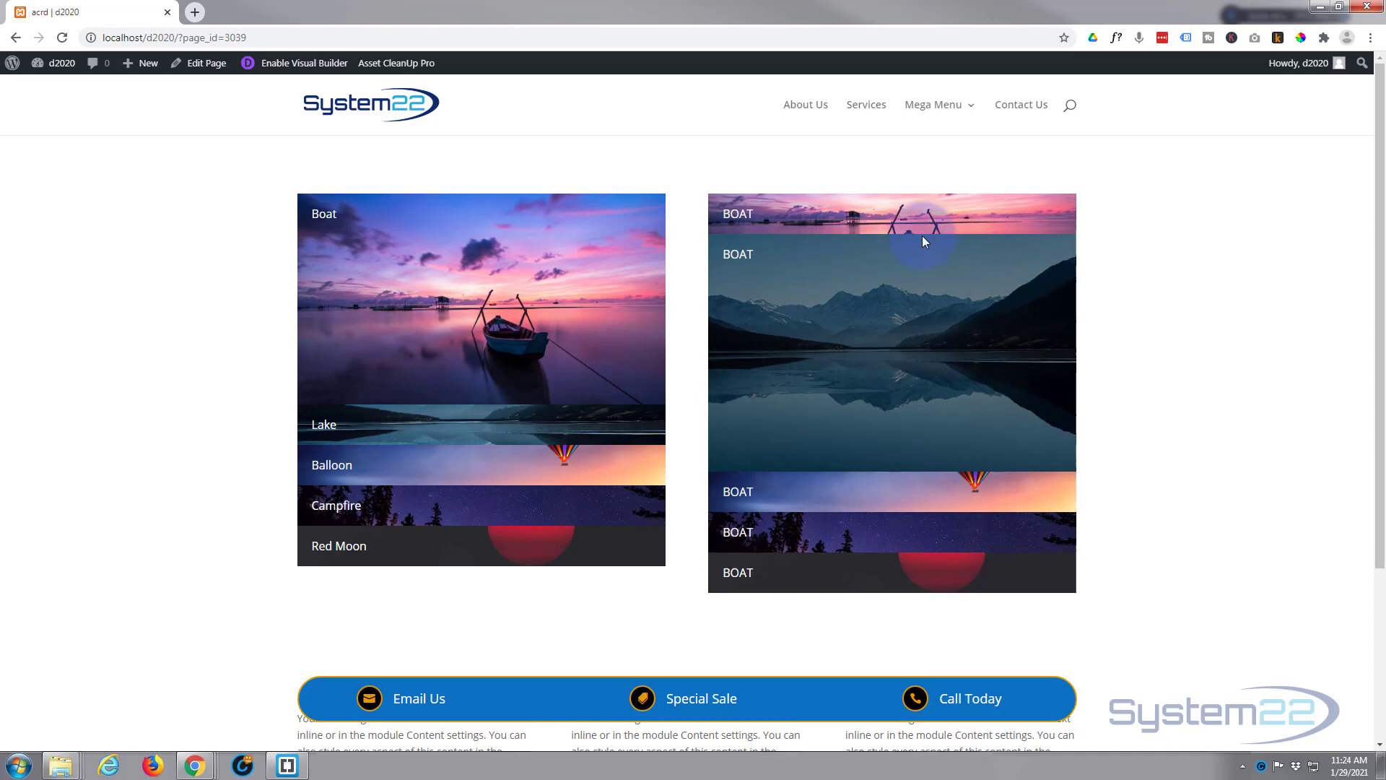
left_click(931, 218)
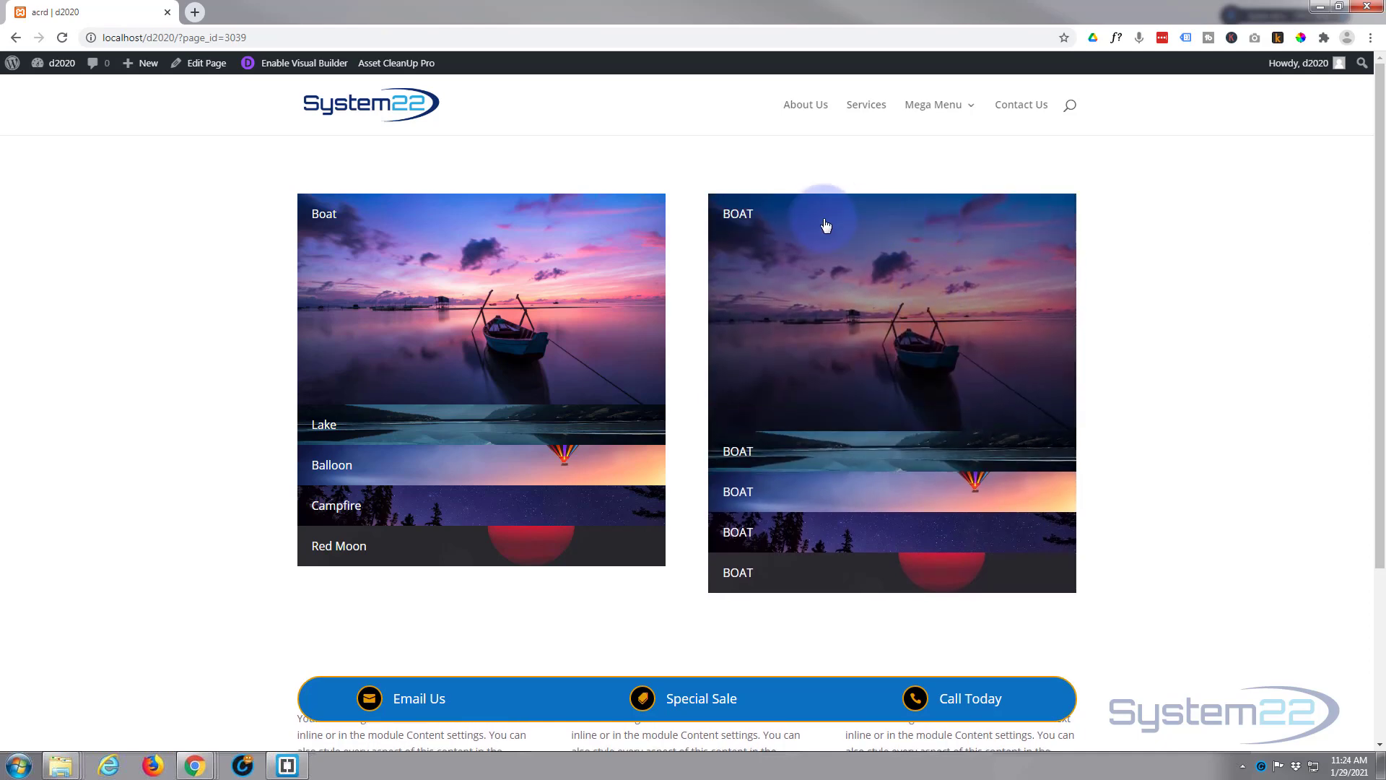